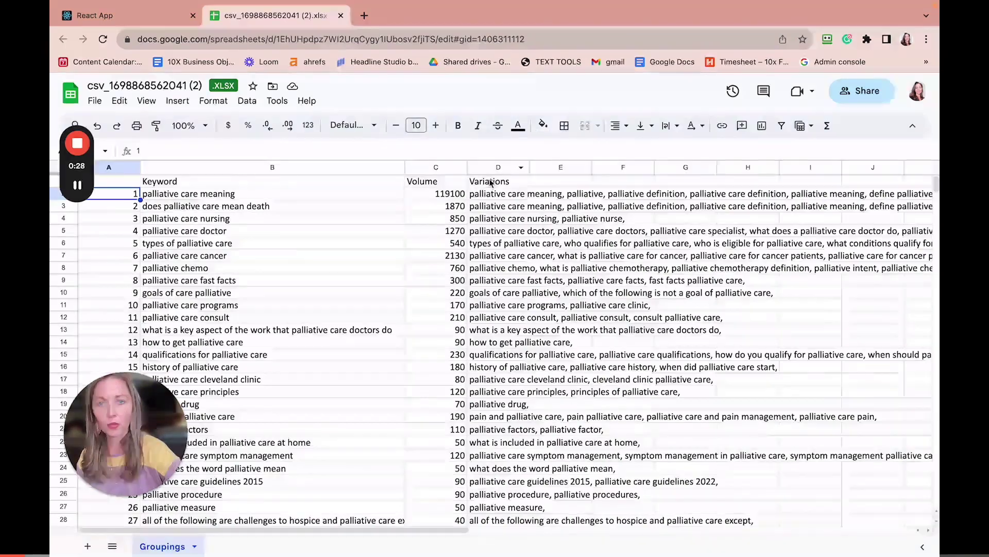
Read through the full list of variations for the "palliative care meaning" keyword in cell D2.
double_click(481, 193)
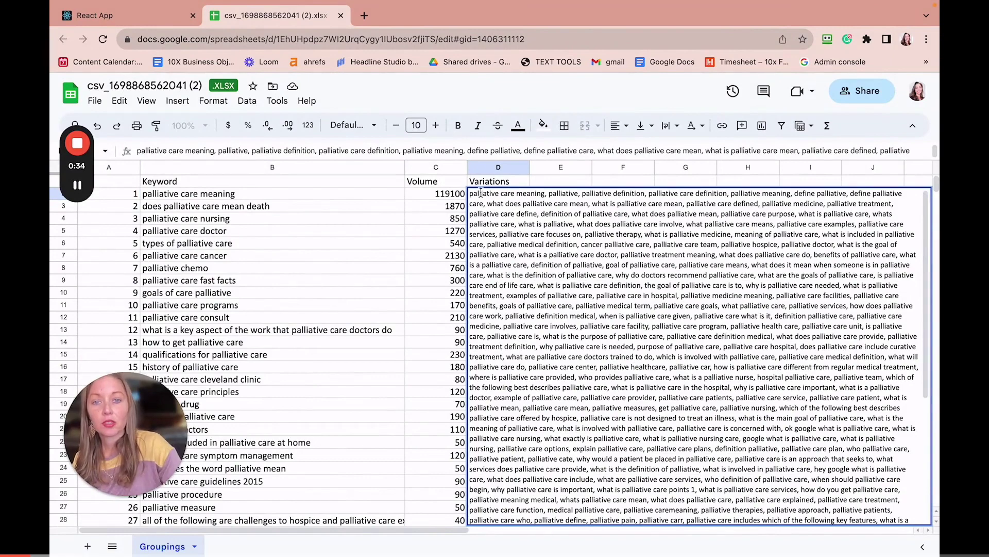
scroll(534, 277, down, 4)
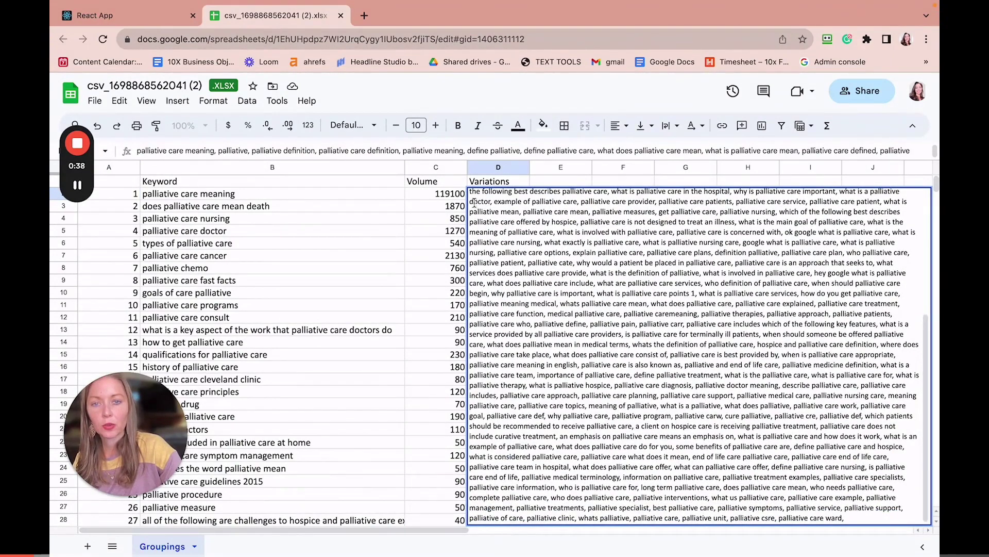
scroll(503, 211, up, 4)
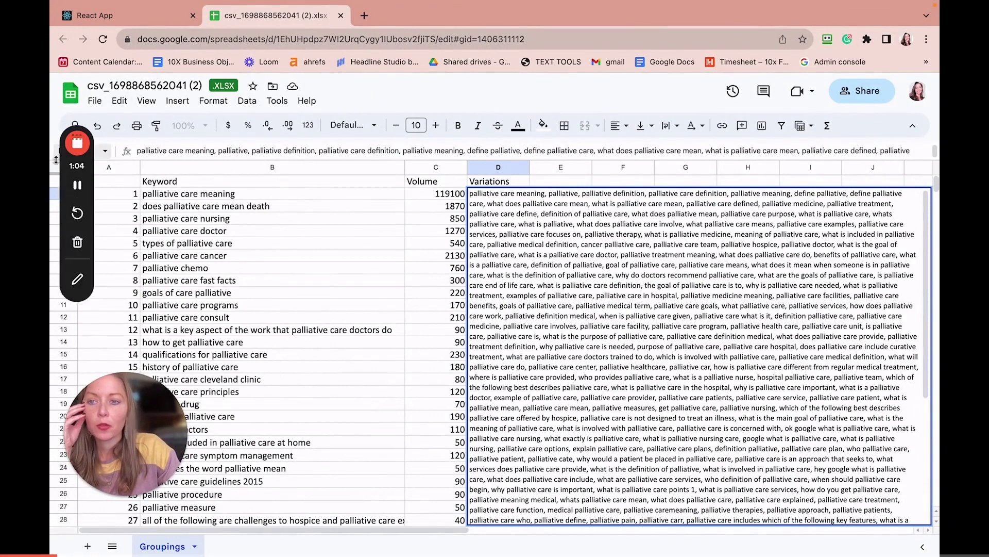
Insert an empty row below "palliative care meaning" and enter the keyword "palliative definition" in B3.
right_click(54, 195)
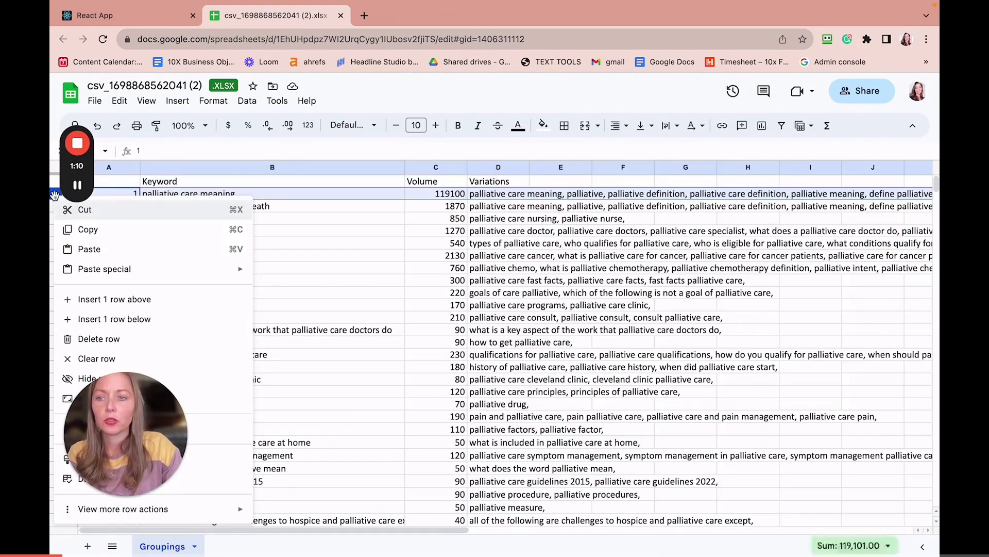
click(90, 319)
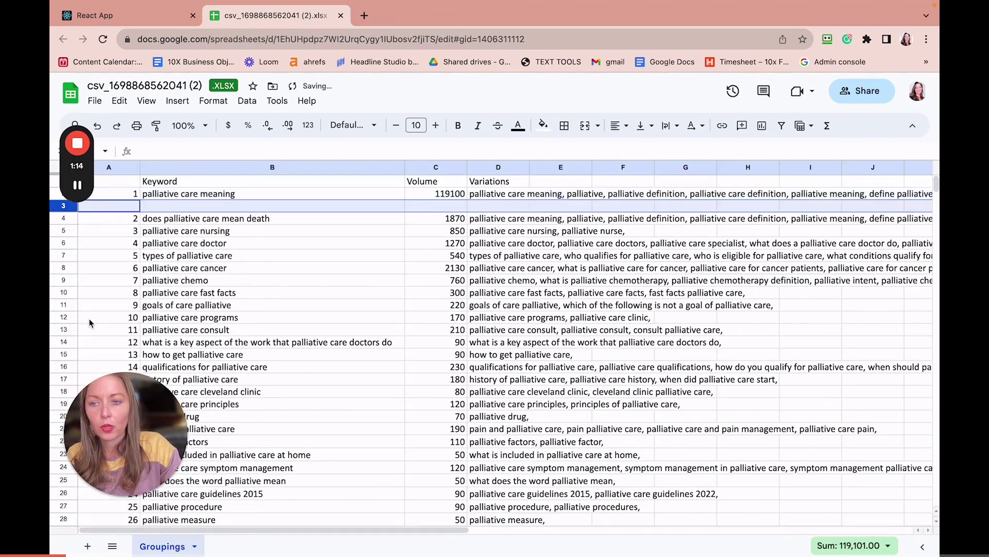
click(171, 206)
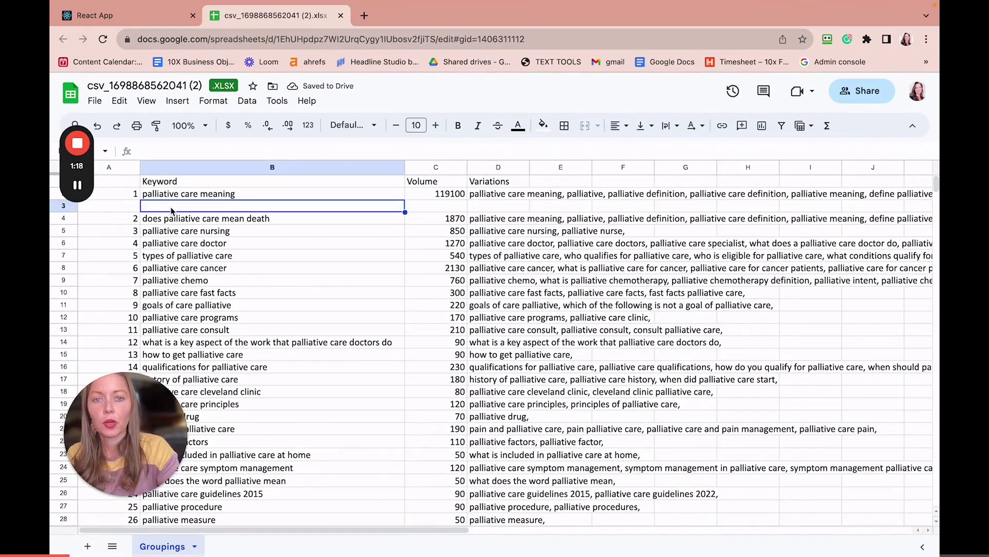
text(pa)
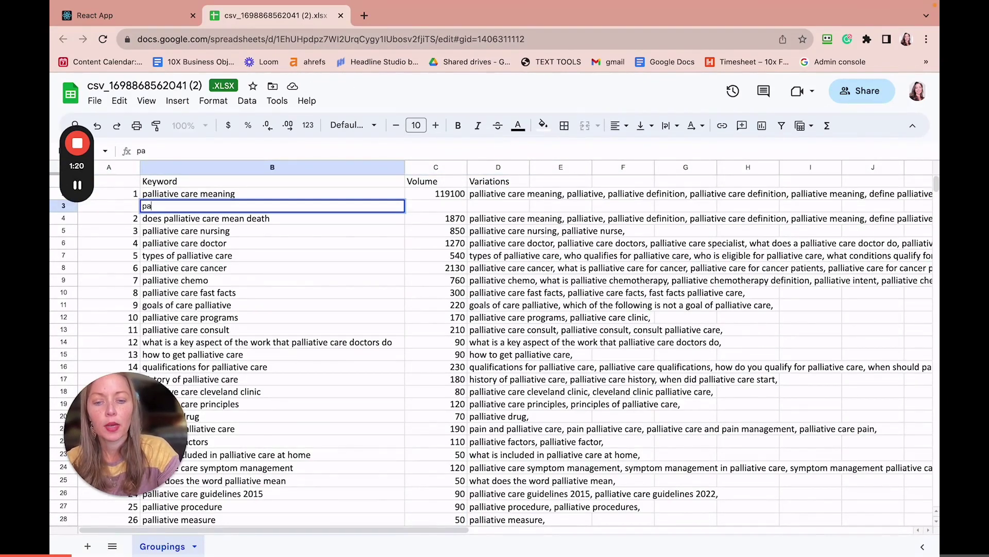
text(lliat)
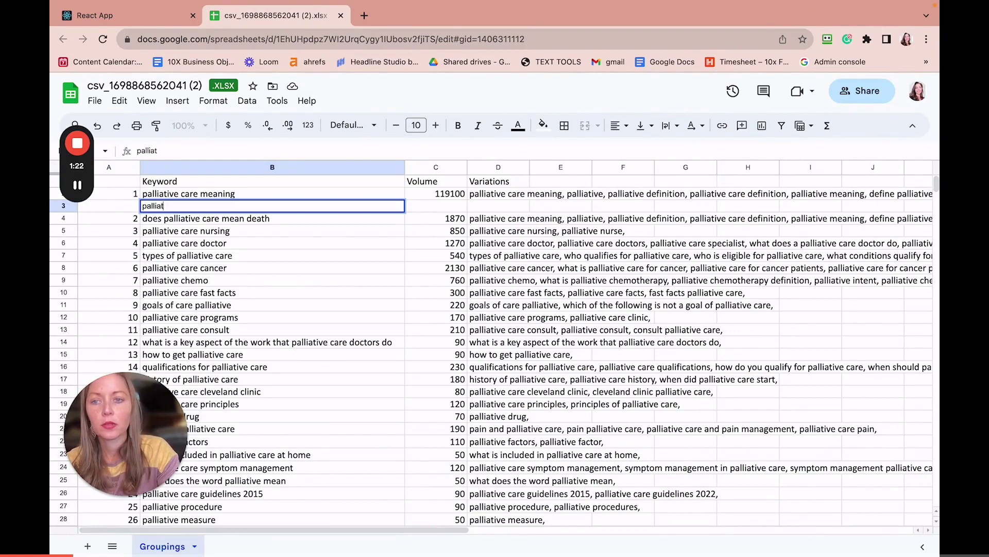
text(ive definitio)
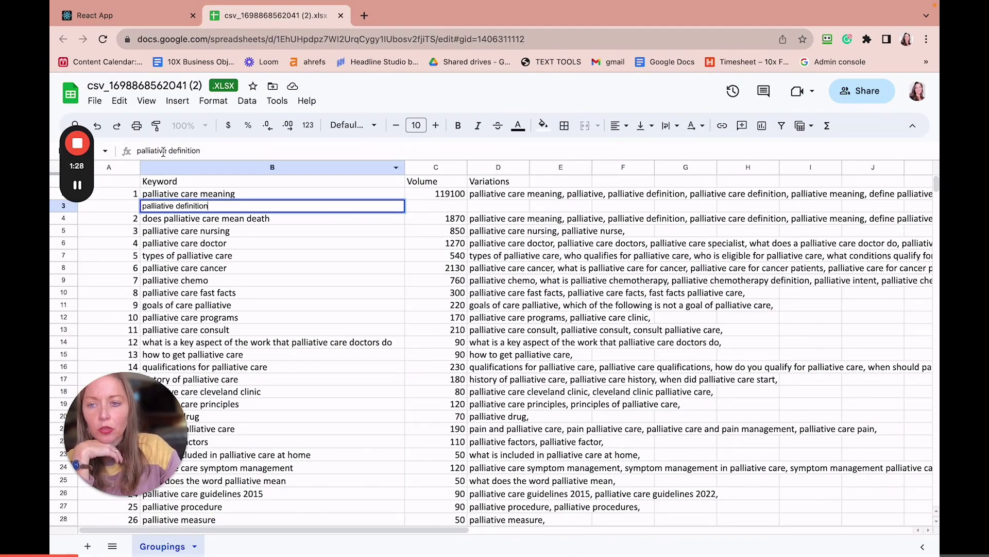
text(n)
click(608, 196)
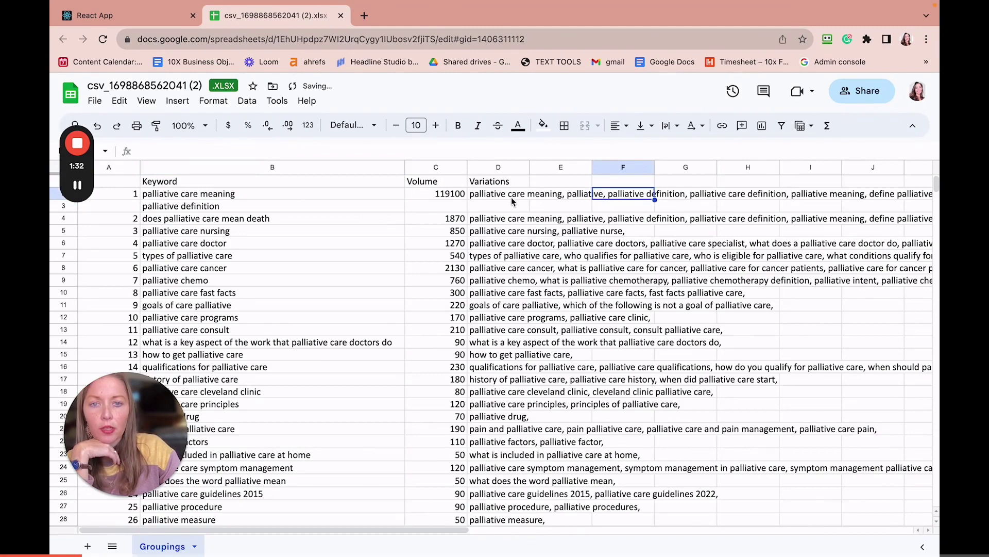
Move the variations "meaning of palliative care" through "what are the goals of palliative care" from D2 to D3.
double_click(510, 199)
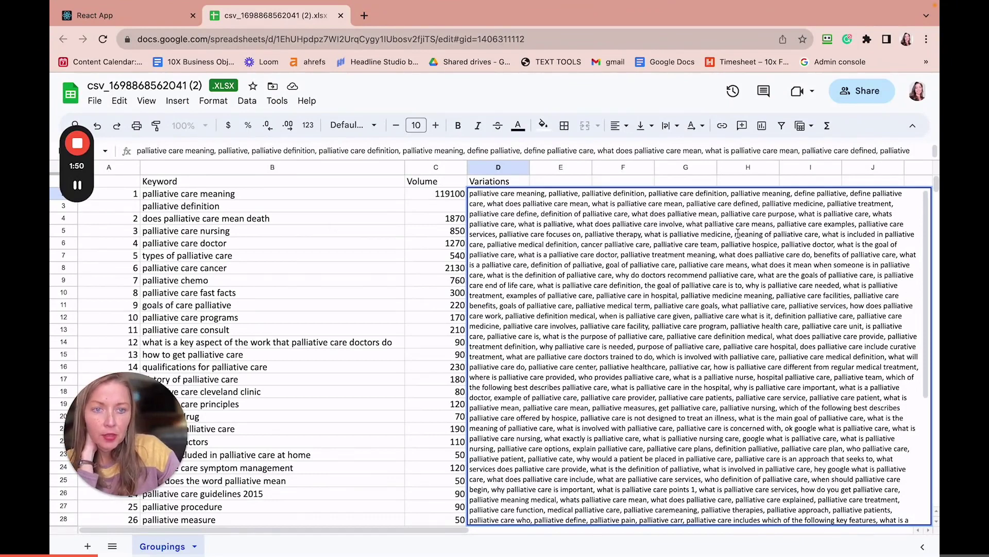
drag(736, 234, 880, 274)
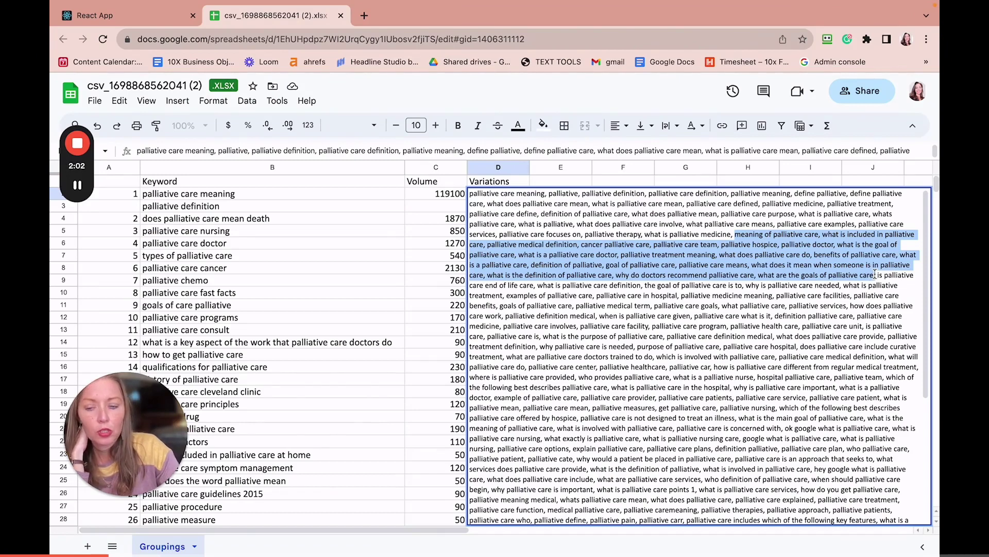
key(BackSpace)
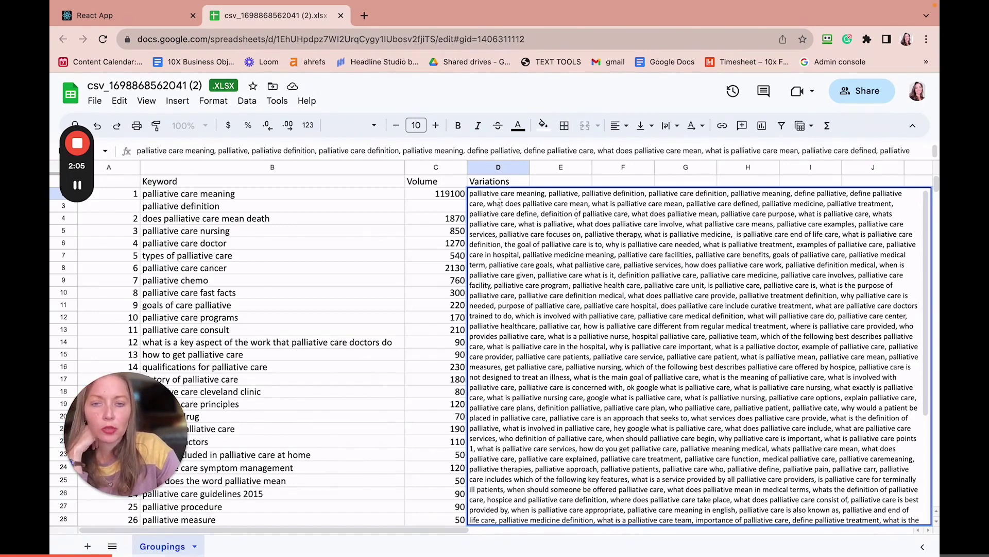
click(437, 207)
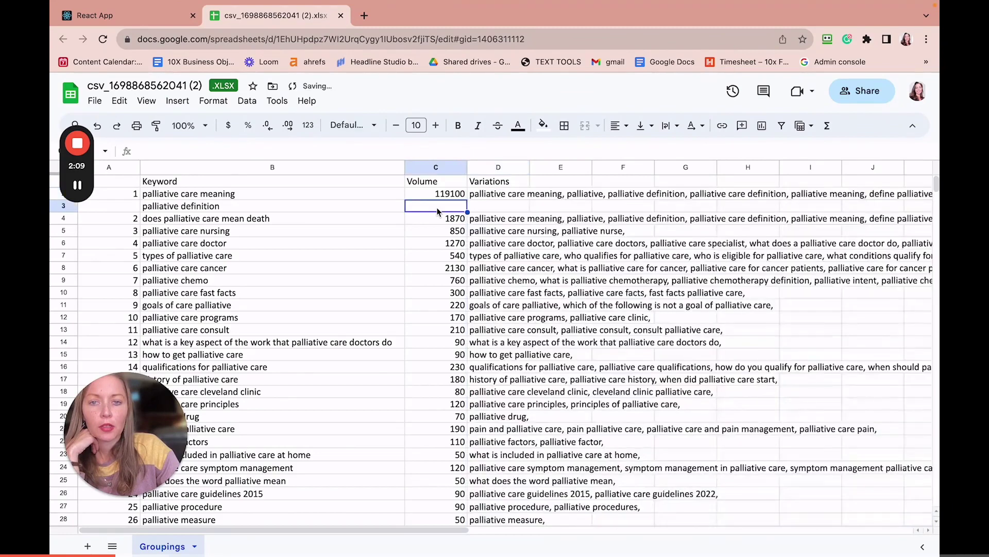
click(478, 205)
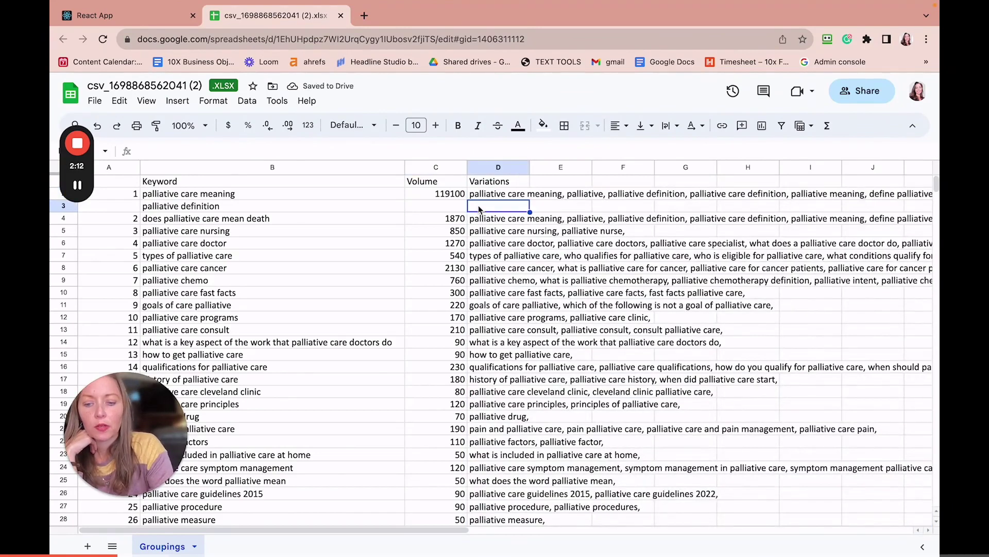
key(super+v)
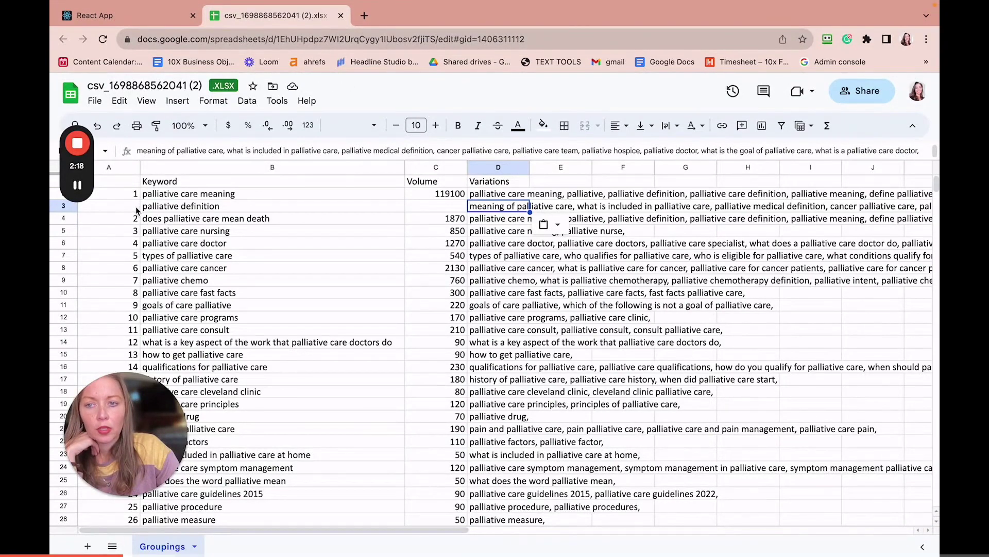
Insert three empty rows below the "palliative definition" row.
click(67, 206)
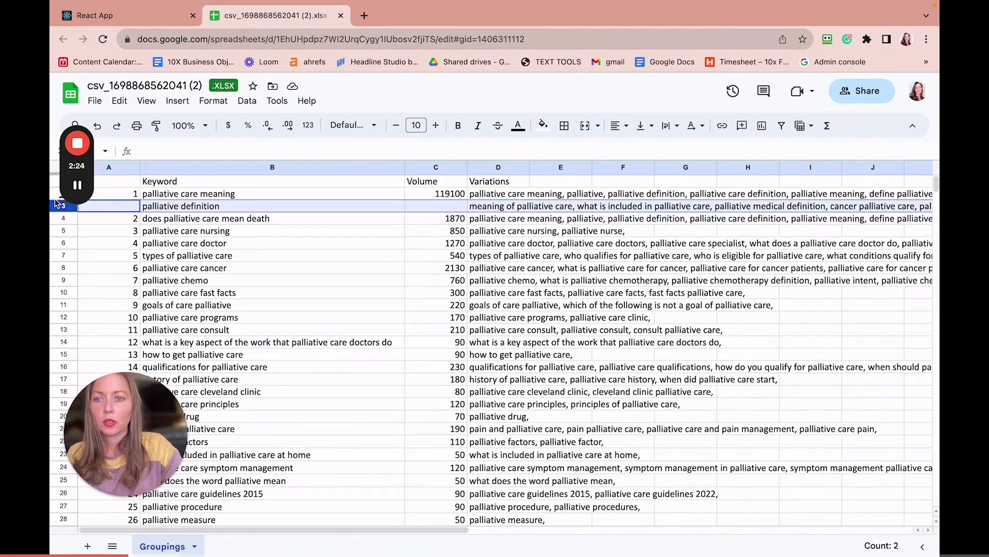
click(96, 233)
right_click(72, 211)
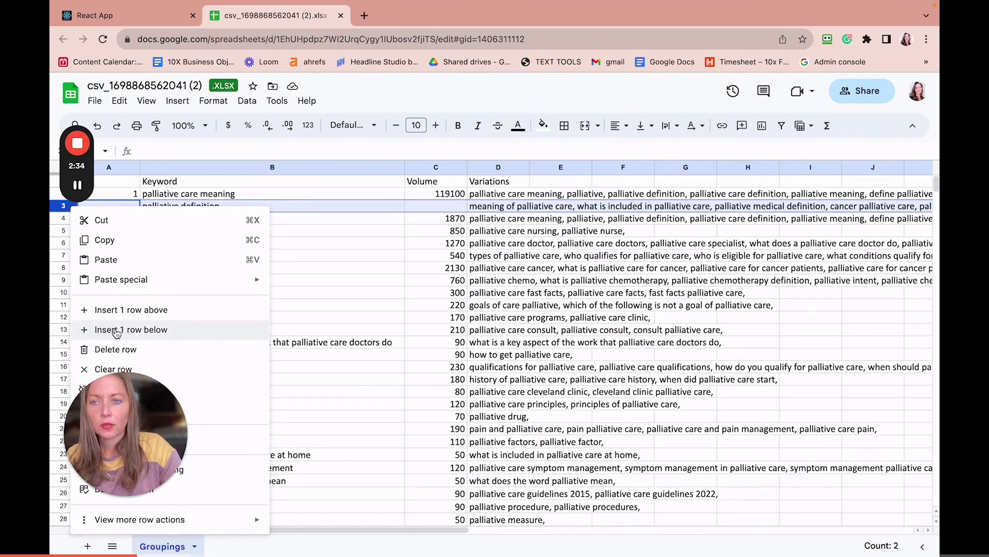
click(117, 329)
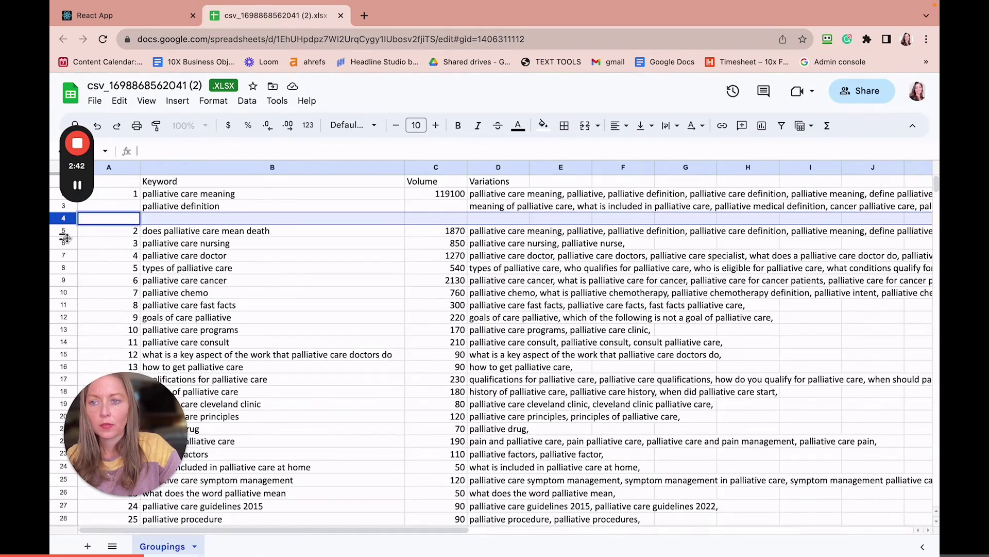
click(63, 227)
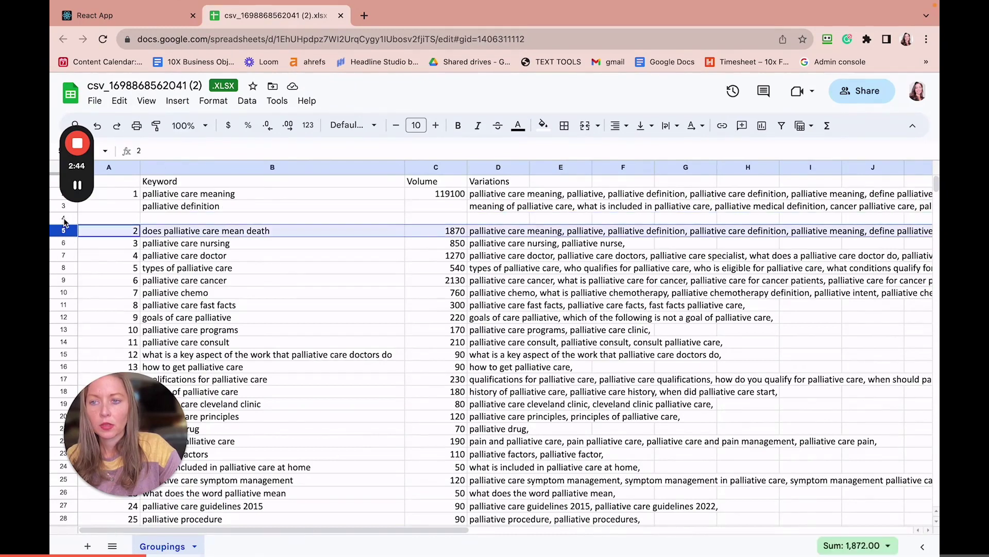
right_click(64, 221)
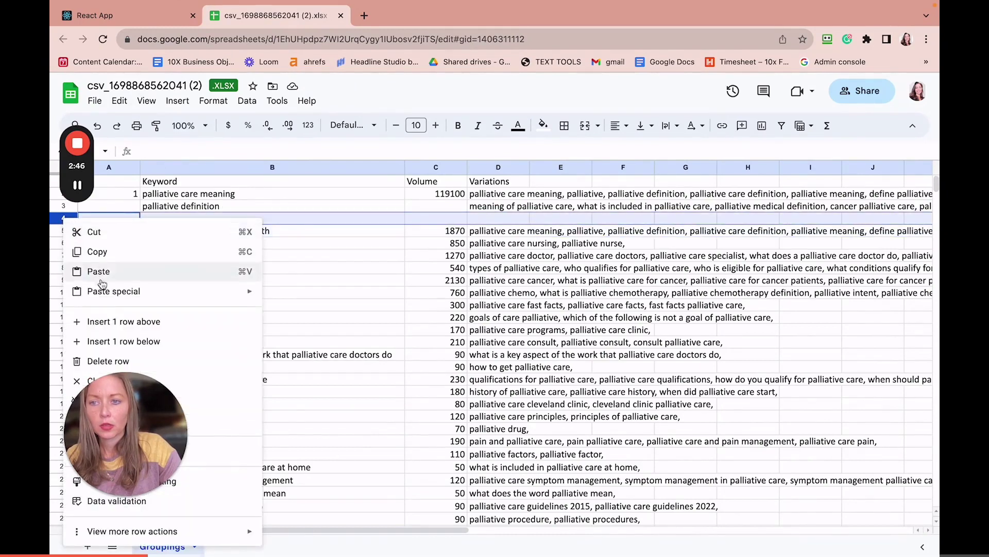
click(113, 342)
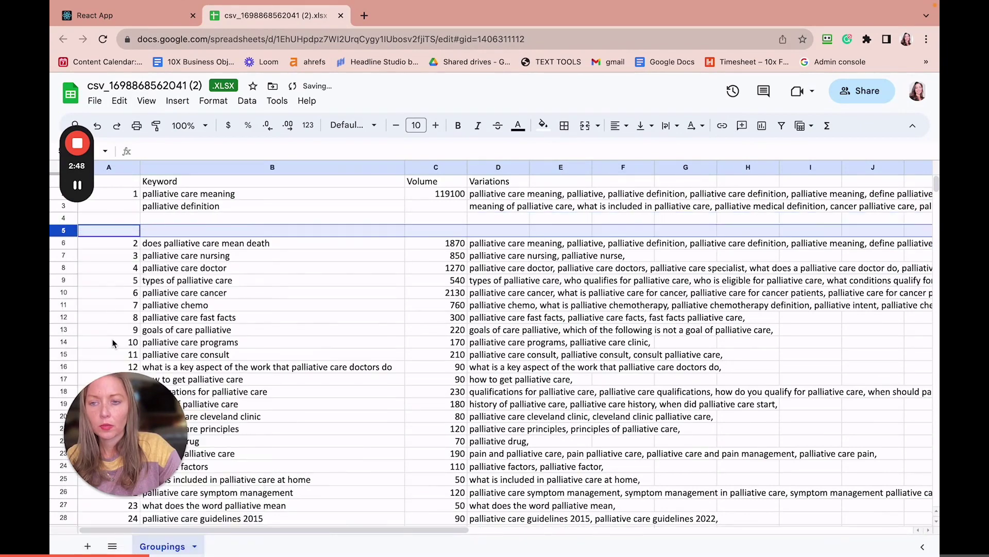
right_click(64, 235)
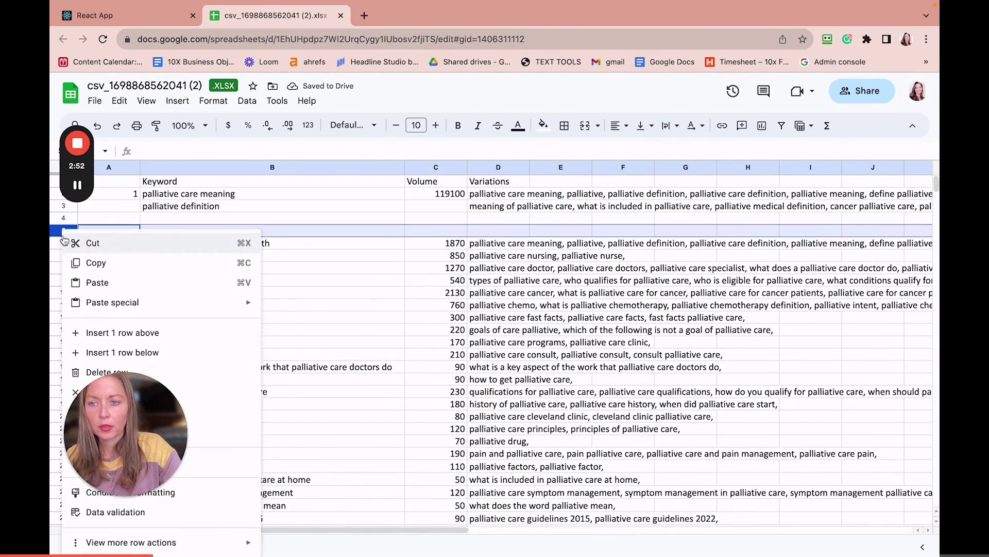
click(103, 352)
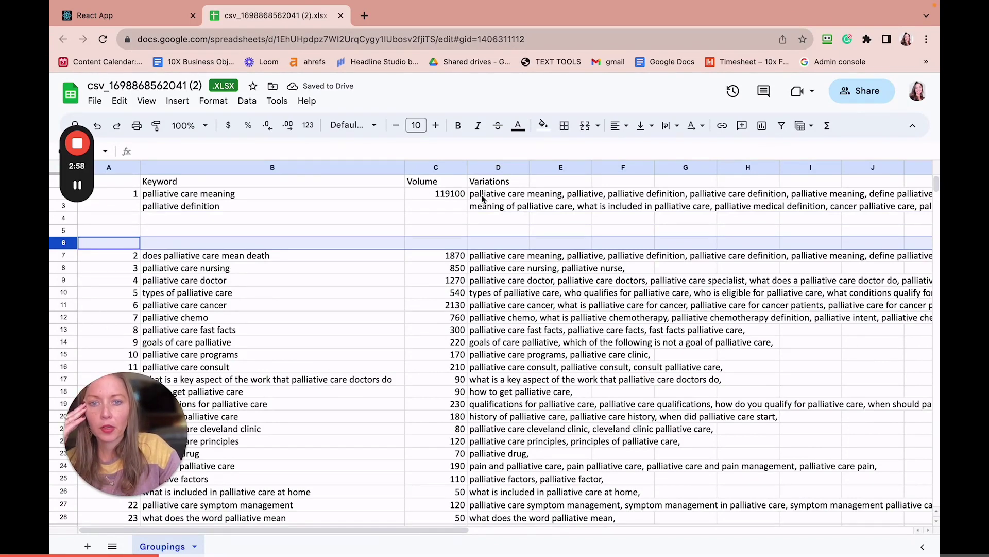
Move the variation "palliative medicine" from D2 to B4 as a new keyword, removing the leftover comma from the list.
double_click(482, 195)
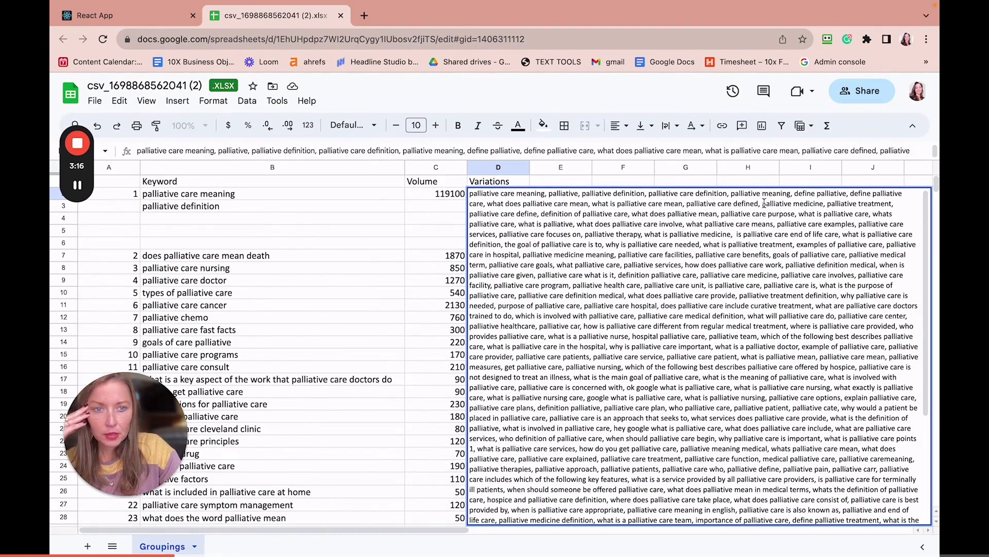
drag(764, 203, 823, 208)
key(ctrl+c)
key(BackSpace)
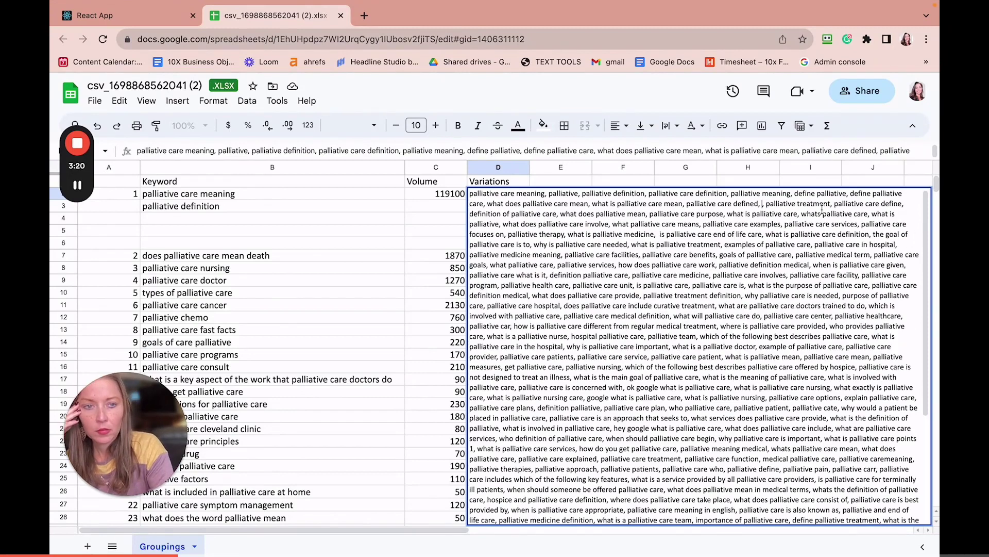
click(759, 204)
key(Delete)
key(Delete)
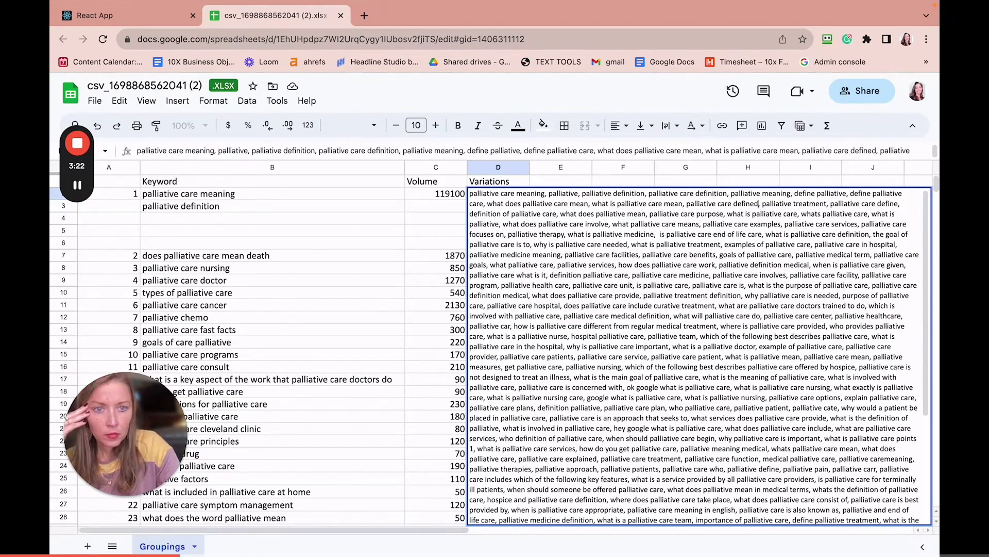
click(197, 222)
key(ctrl+v)
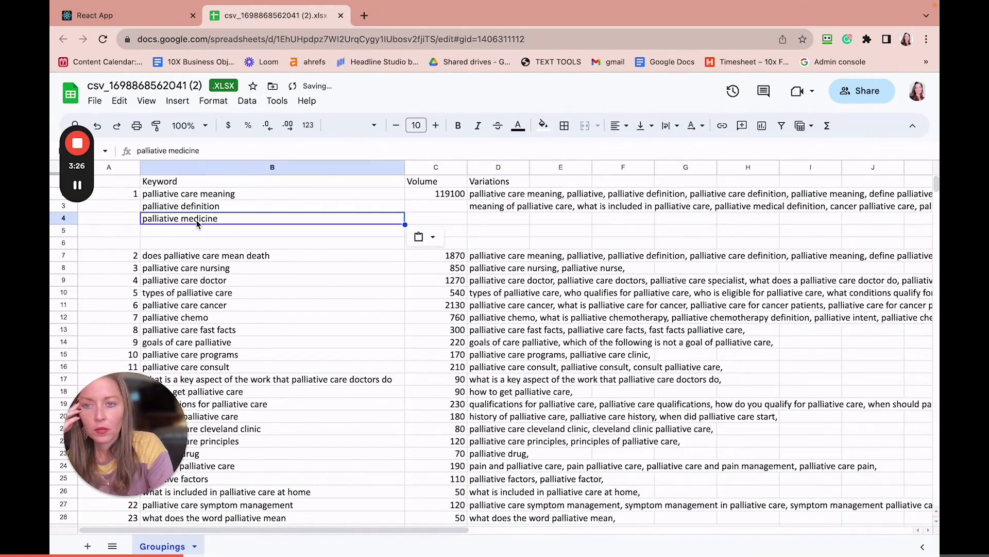
Move the variations "the goal of palliative care is to" through "how is palliative care different from regular medical treatment" from D2 to D4.
click(475, 195)
double_click(474, 195)
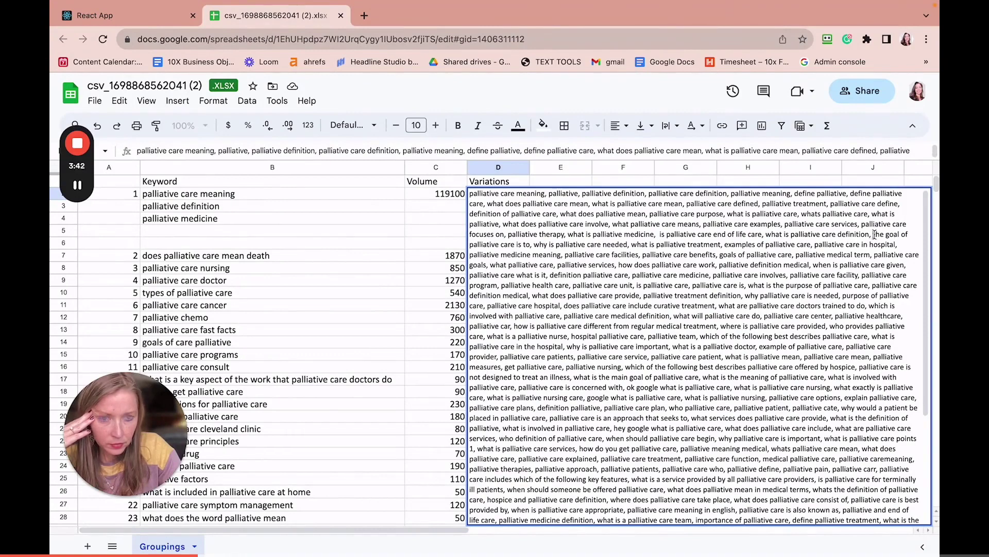
drag(874, 234, 747, 291)
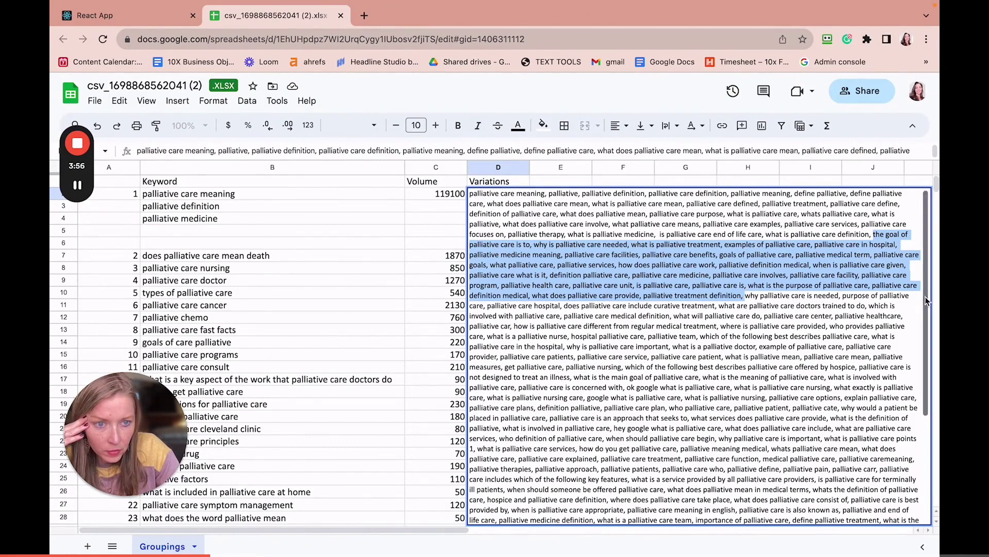
click(911, 304)
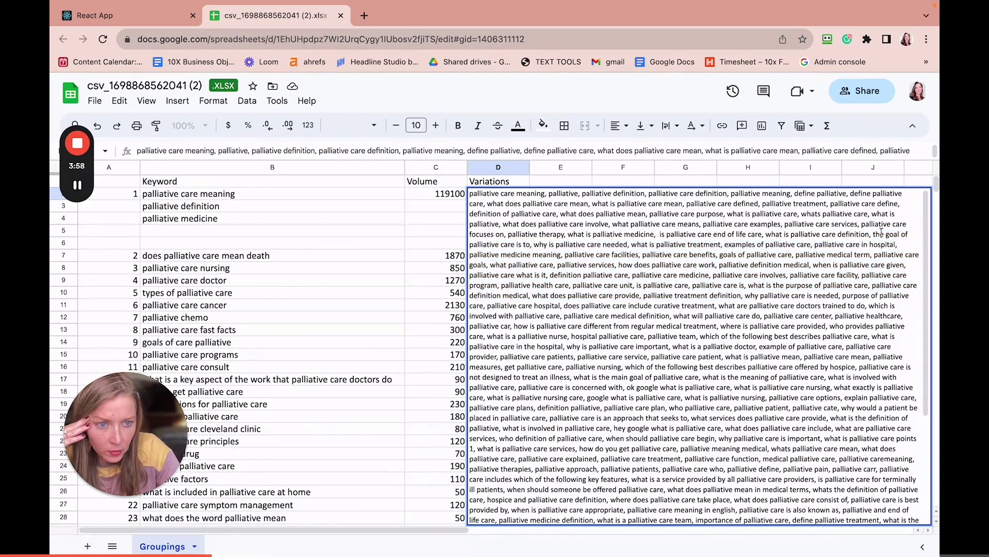
drag(874, 235, 719, 324)
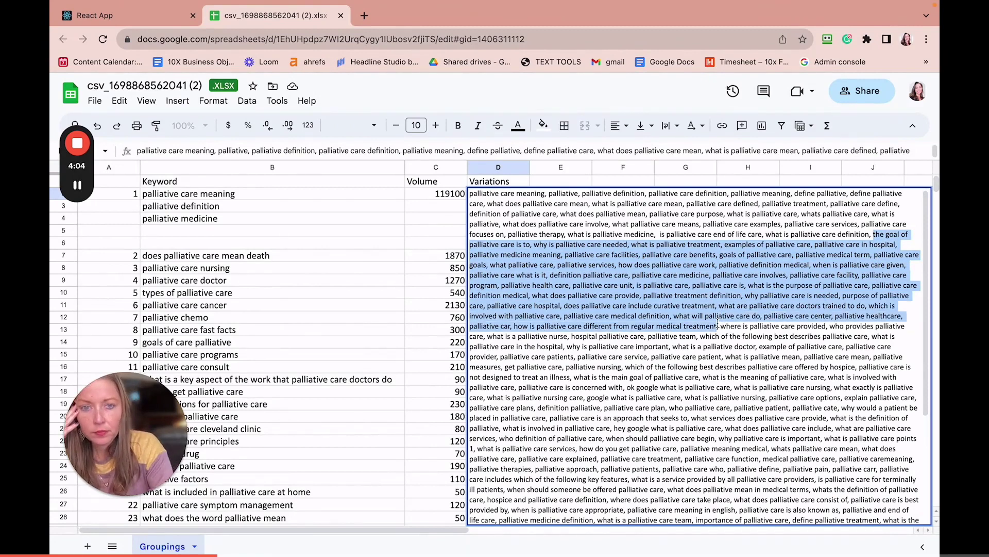
key(BackSpace)
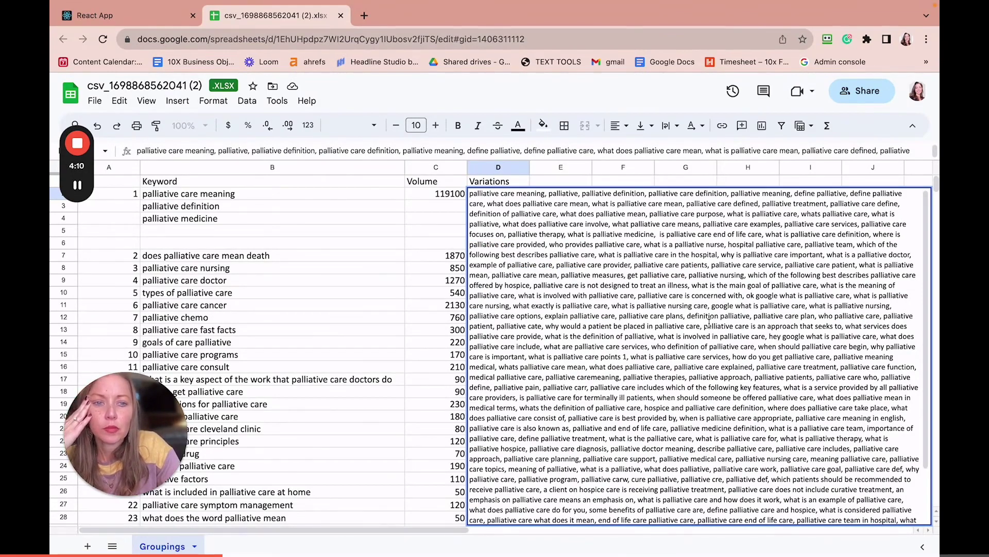
click(455, 208)
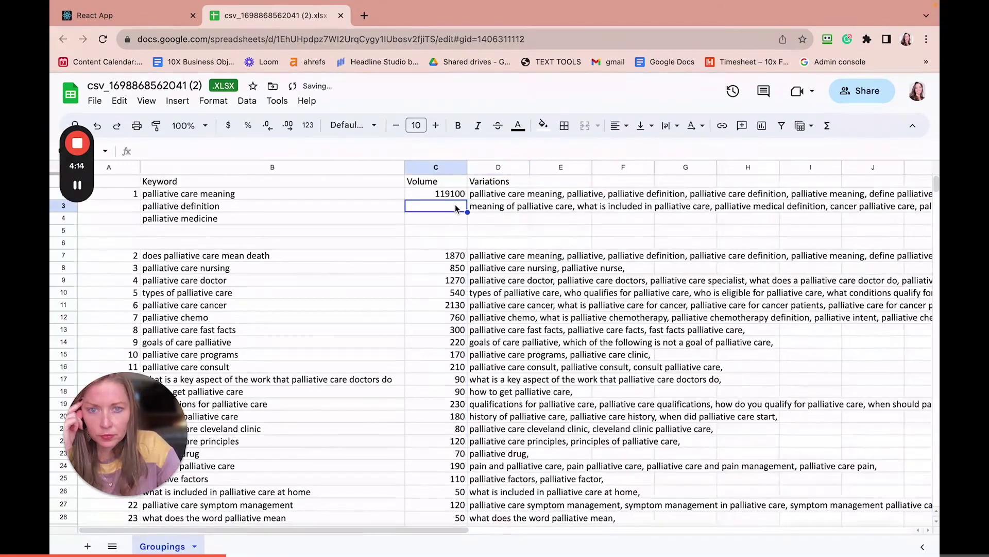
click(479, 220)
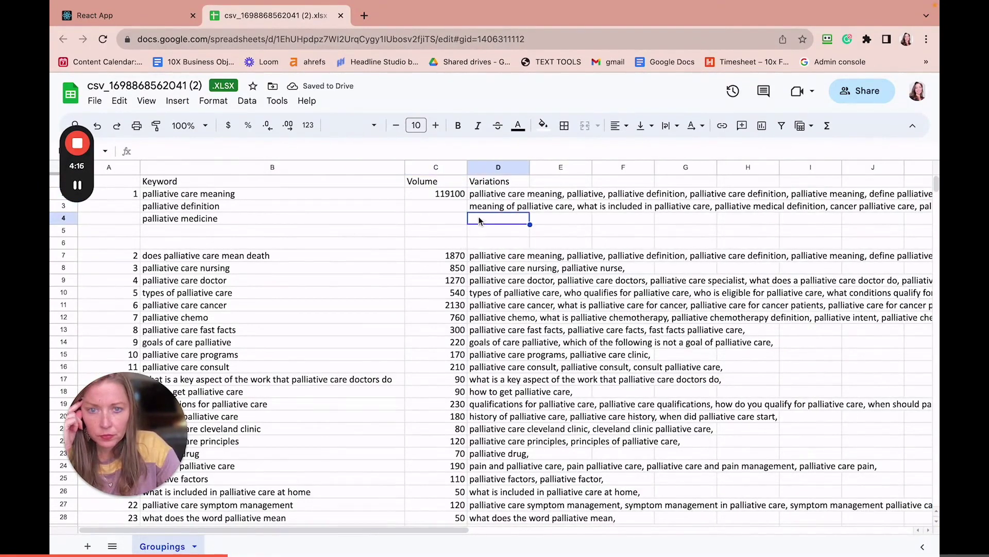
key(ctrl+v)
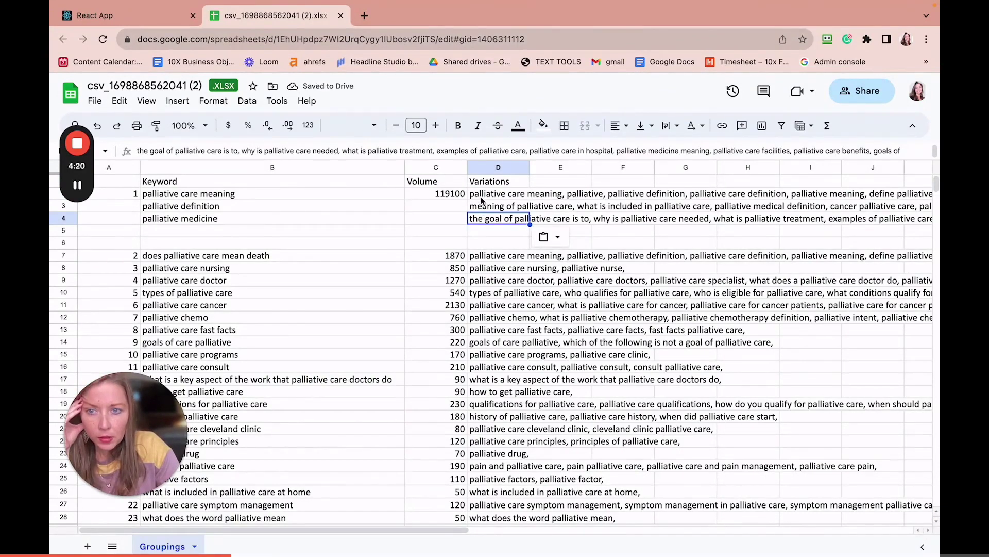
Move the variation "what is palliative care" from D2 to B5 as a new keyword, removing the leftover comma from the list.
click(482, 199)
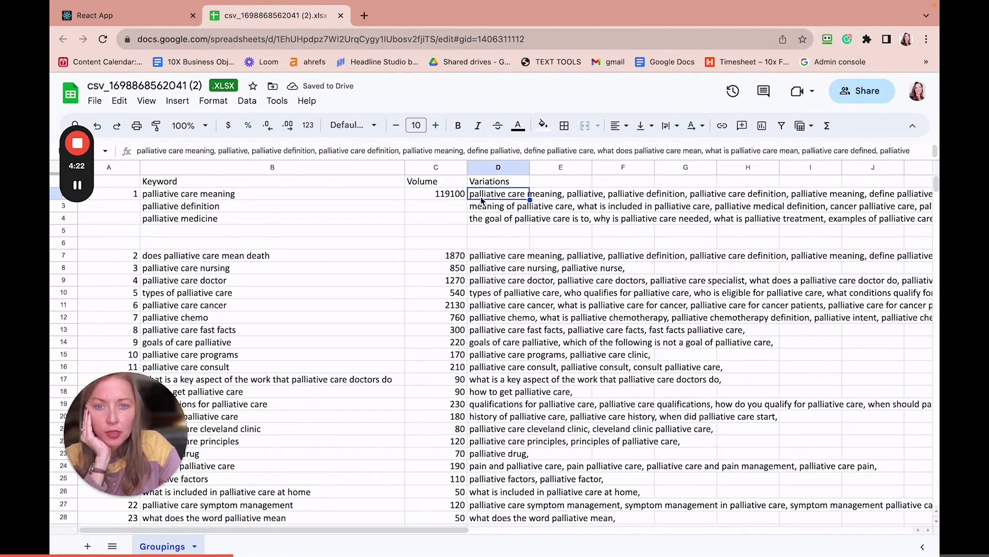
double_click(481, 198)
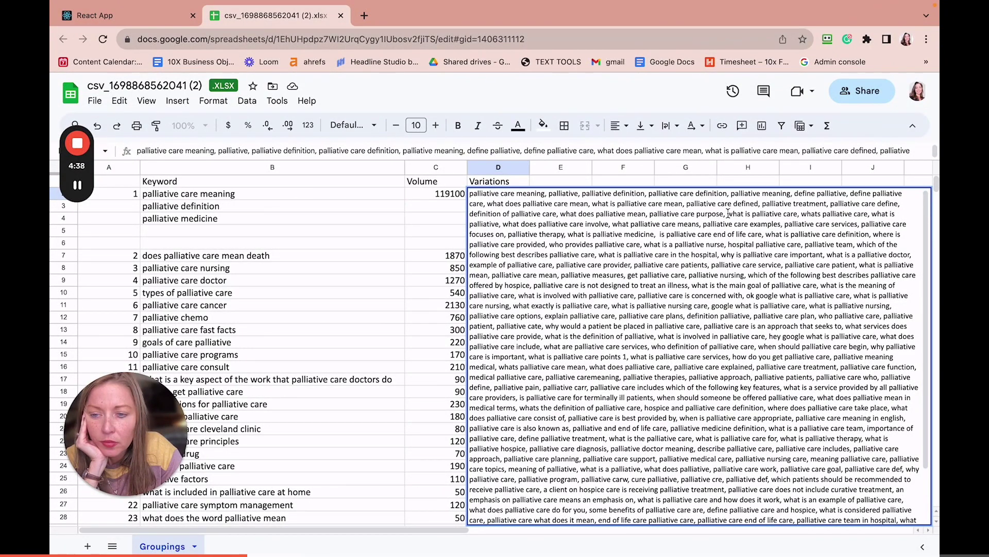
drag(728, 213, 798, 213)
key(ctrl+c)
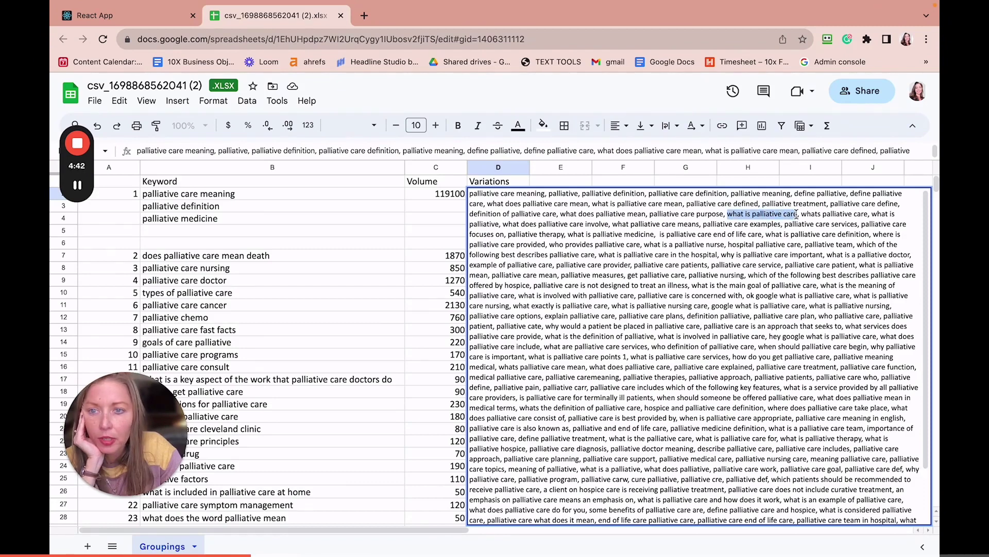
key(BackSpace)
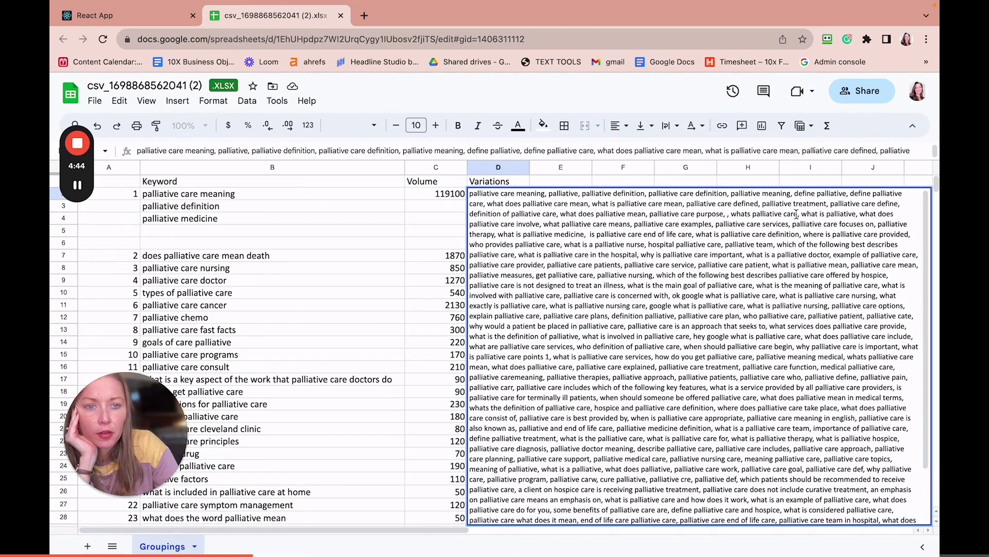
key(BackSpace)
key(BackSpace)
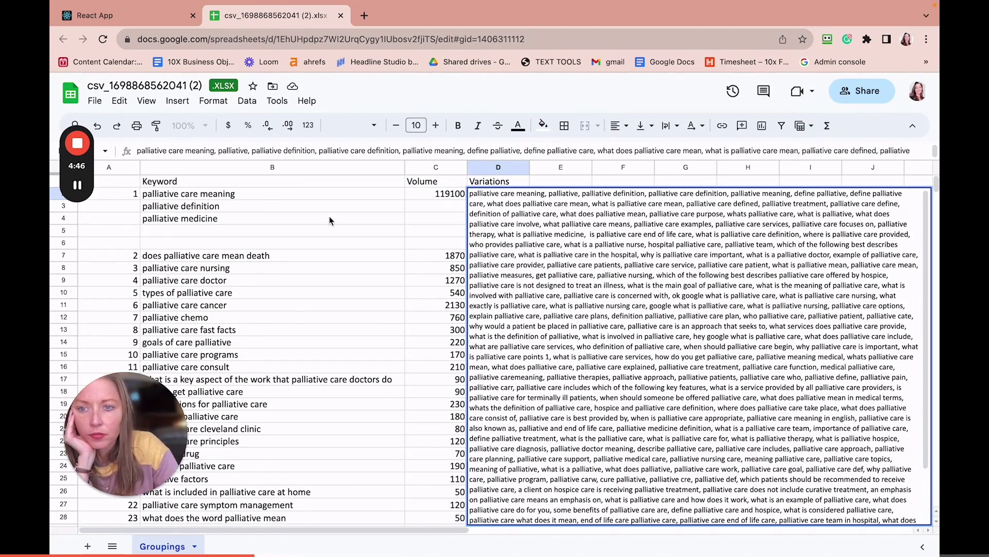
click(249, 238)
key(ctrl+v)
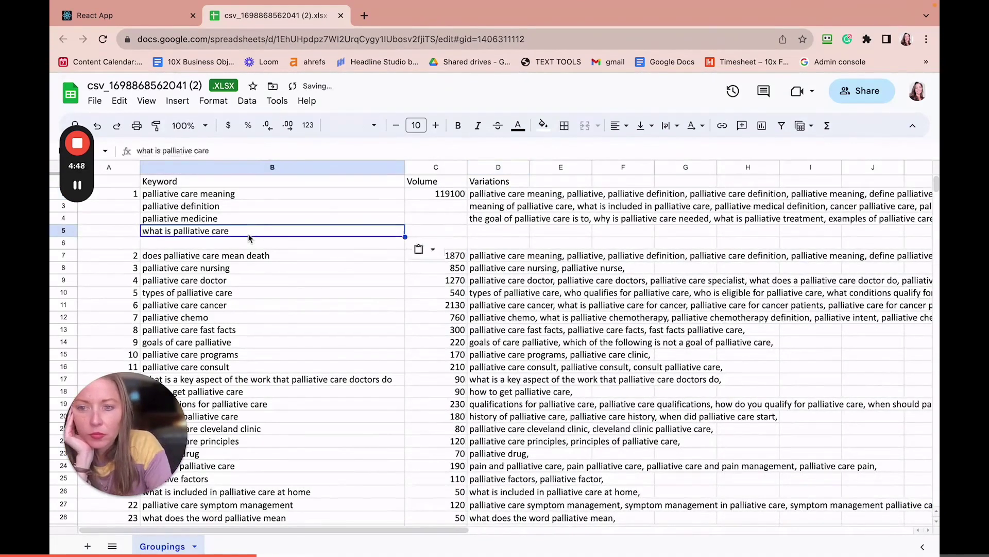
Move the variations "what is palliative care definition" through "palliative care plans" from D2 to D5.
double_click(475, 199)
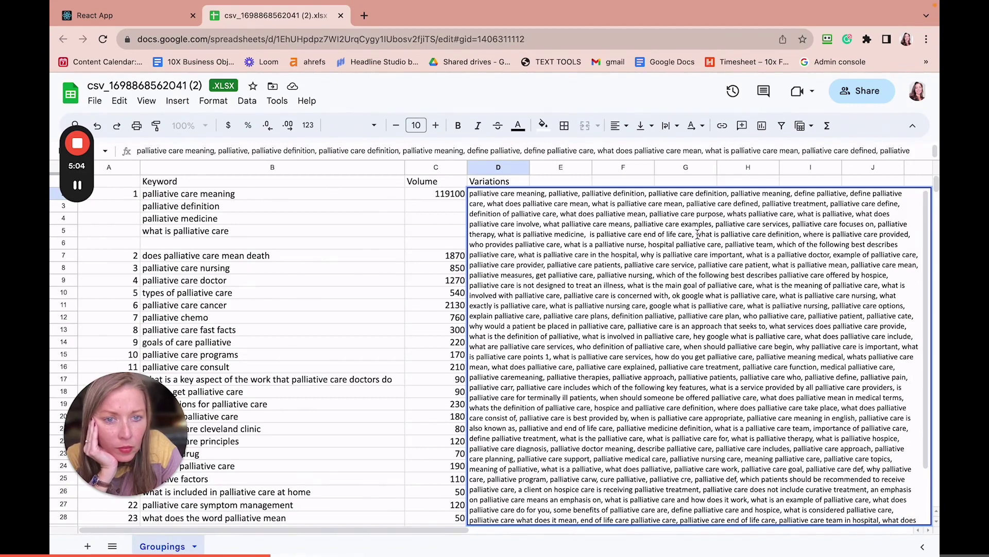
drag(696, 234, 608, 314)
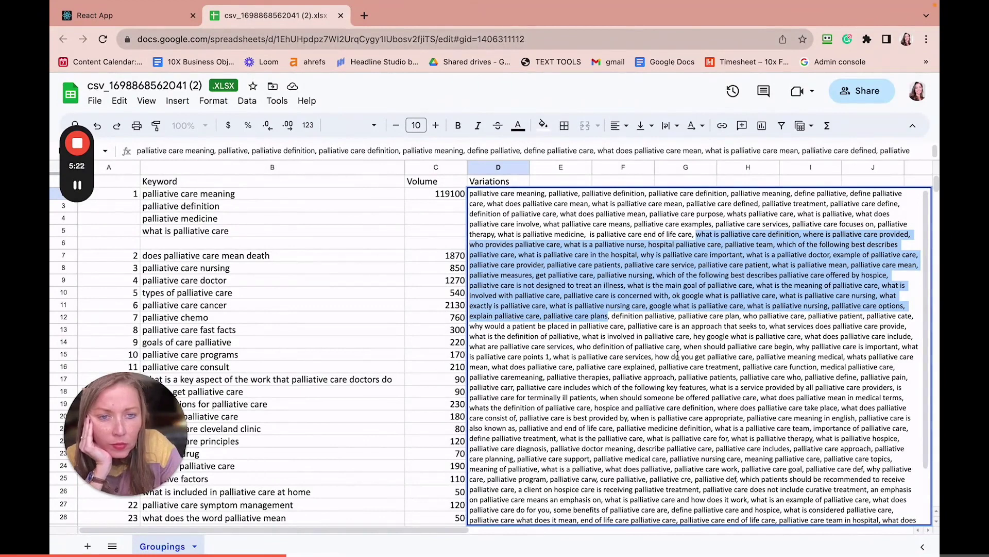
key(BackSpace)
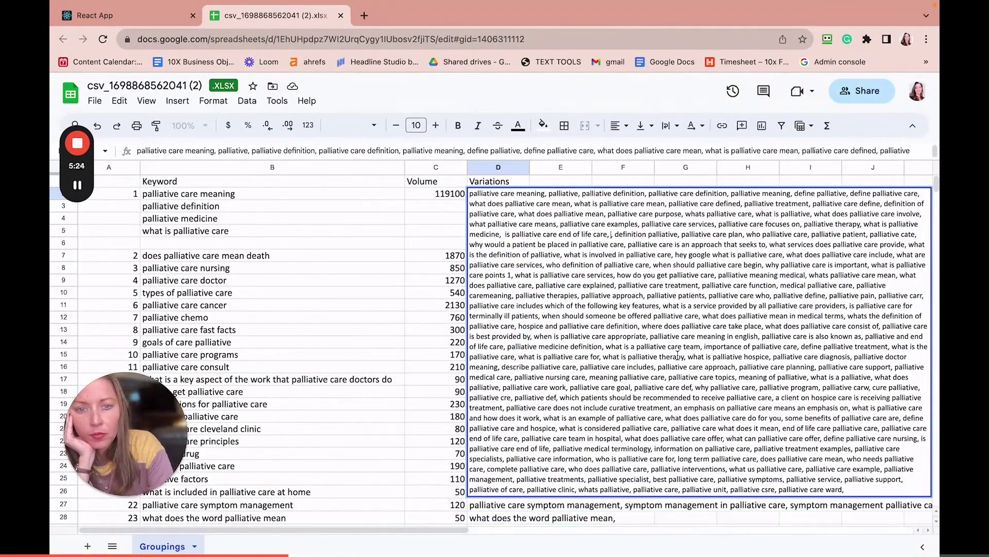
click(448, 232)
click(484, 234)
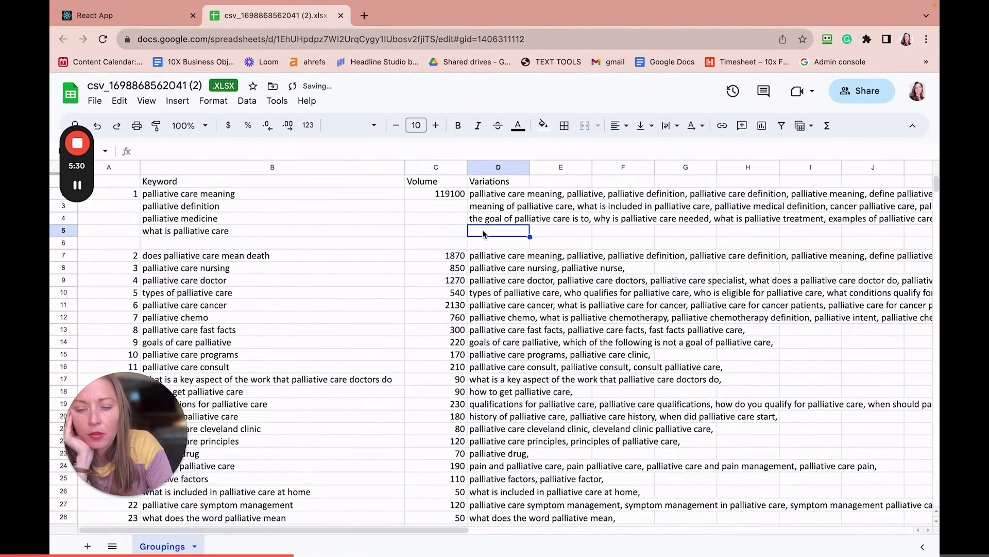
key(ctrl+v)
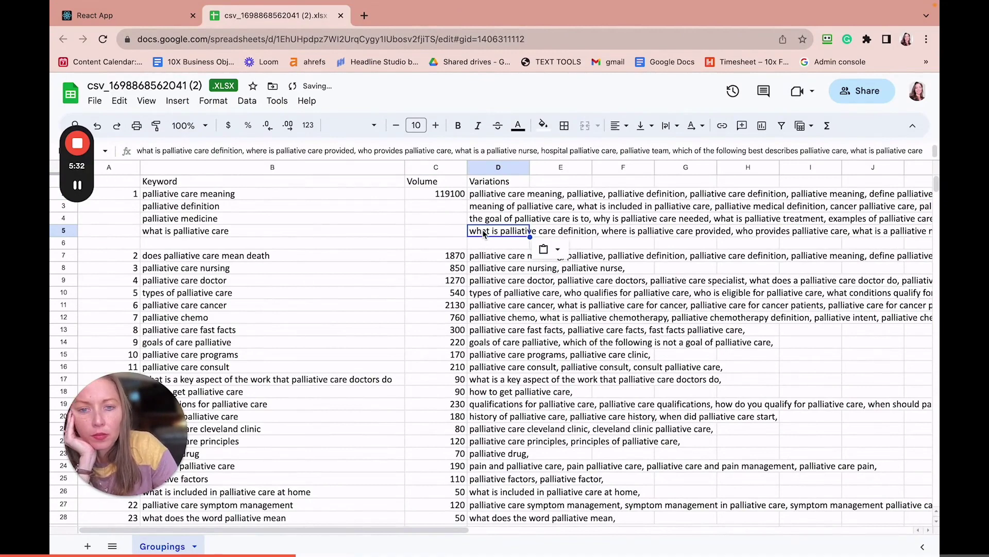
Remove the stray comma from the D2 list and move the variation "is palliative care end of life care" to B6 as a new keyword.
double_click(474, 198)
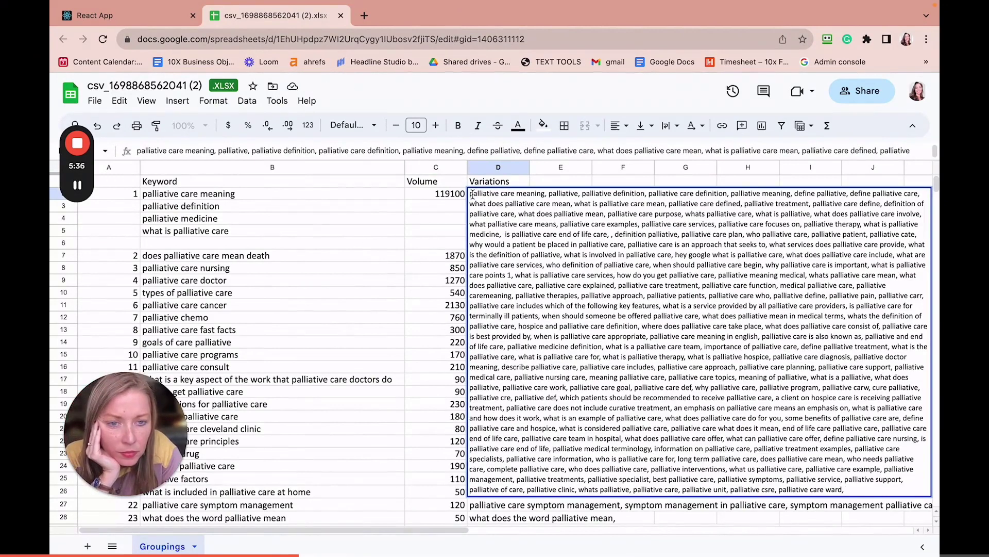
click(616, 236)
key(BackSpace)
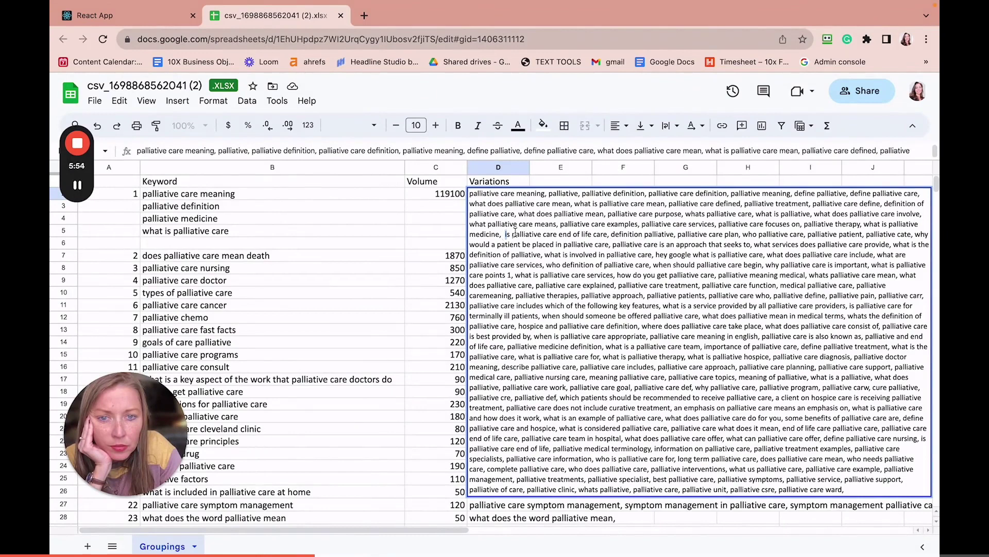
drag(506, 235, 608, 235)
key(ctrl+c)
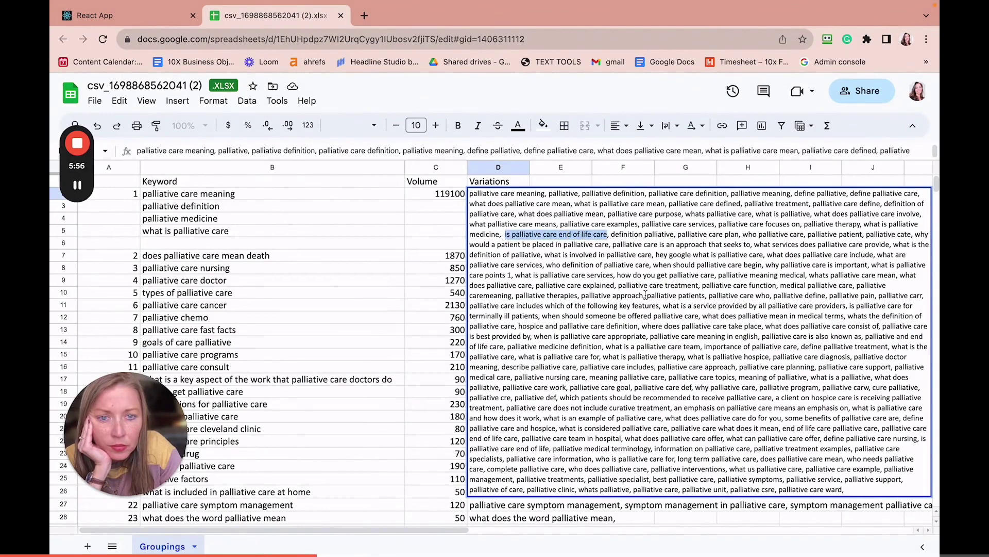
key(BackSpace)
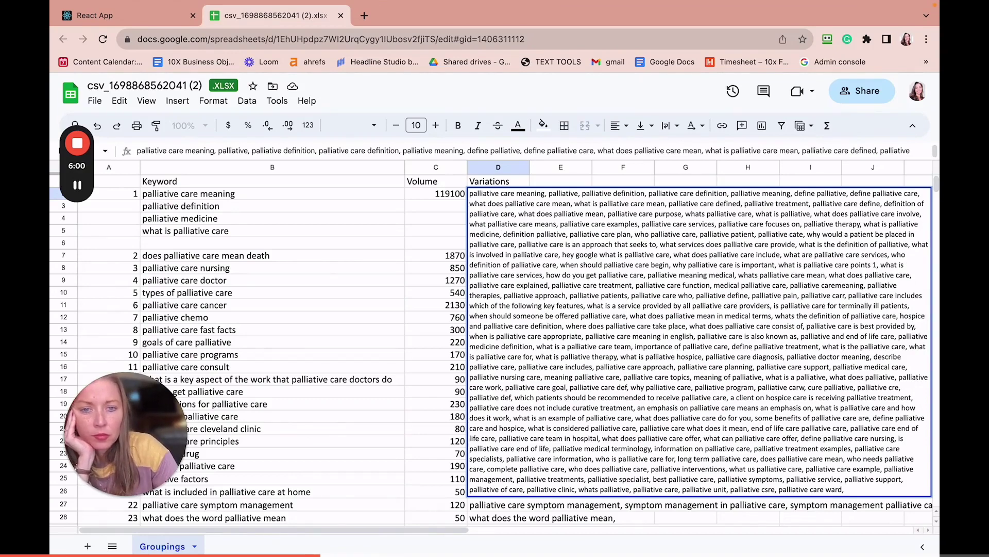
click(219, 242)
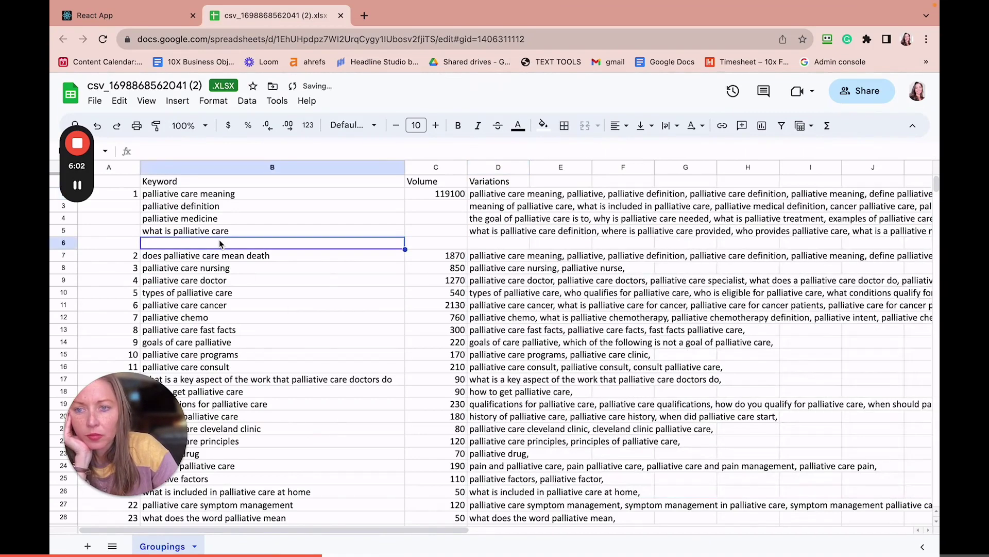
key(ctrl+v)
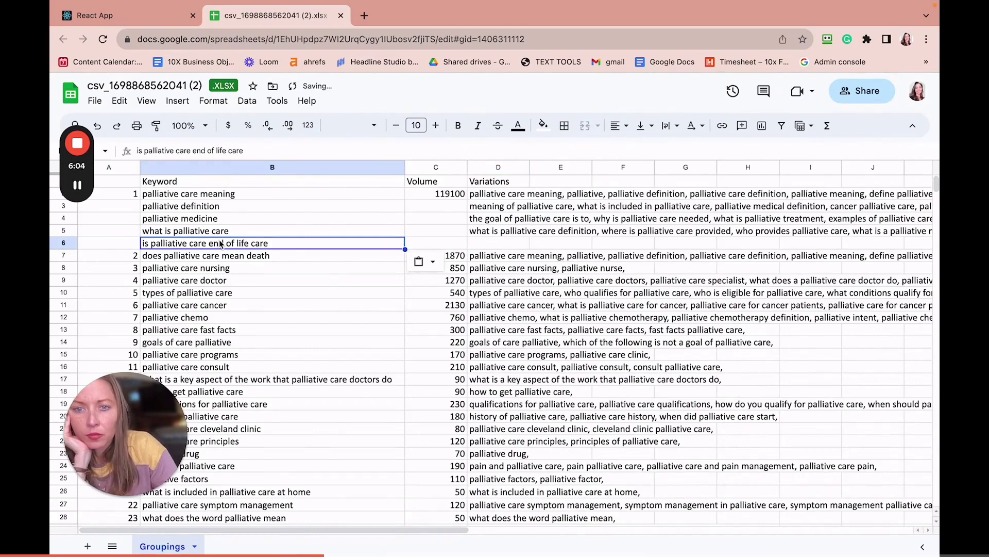
Move the variations "what does palliative care include" through "when is palliative care appropriate" from D2 to D6.
click(475, 197)
key(Return)
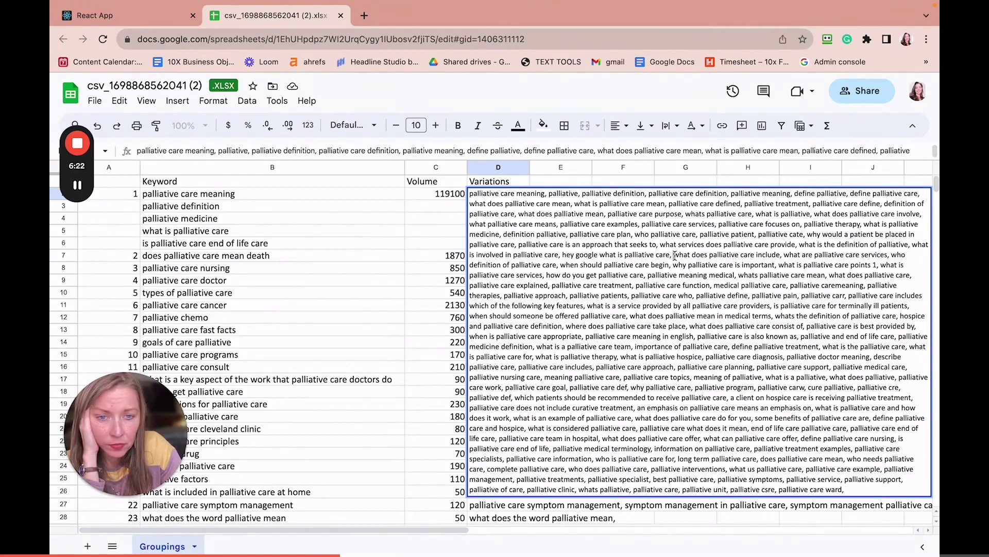
drag(675, 255, 689, 326)
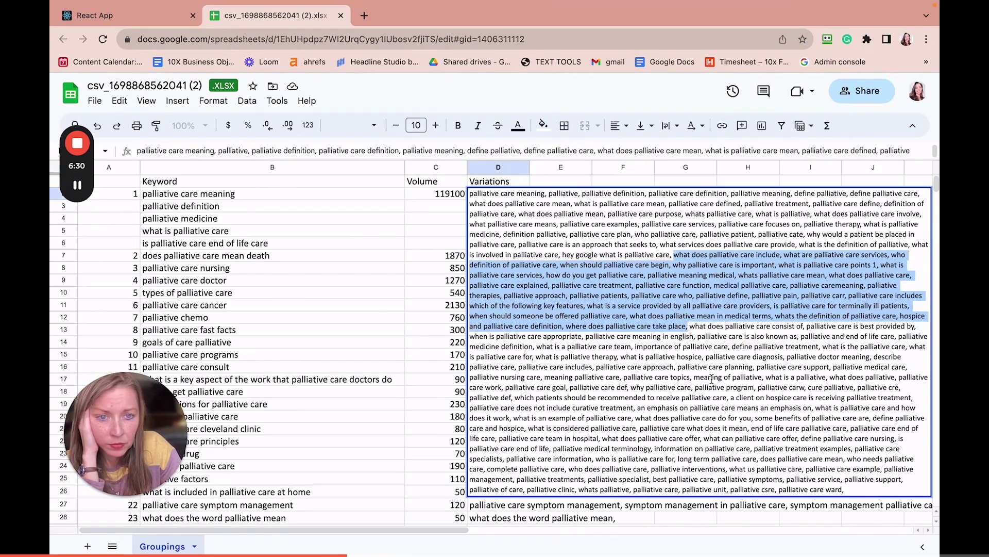
click(701, 340)
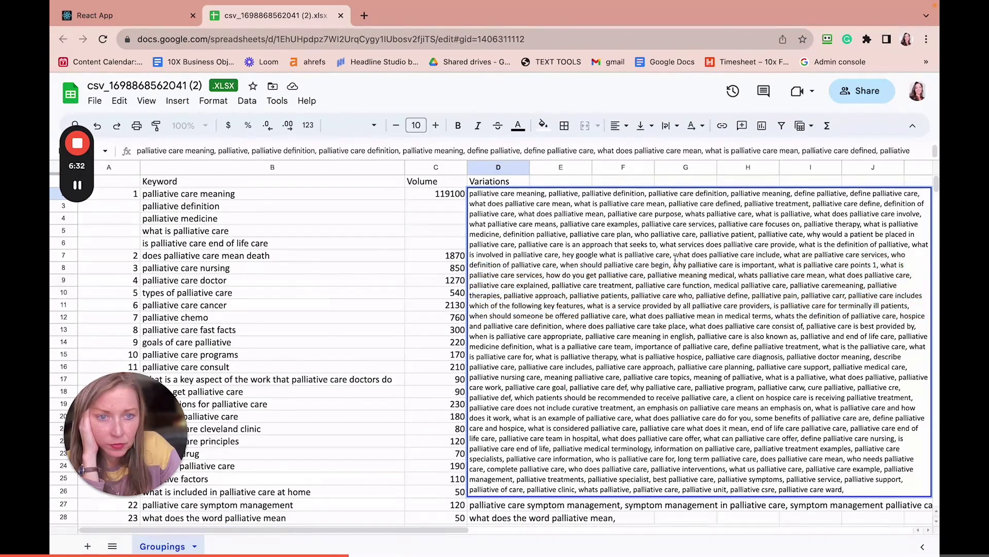
drag(676, 259, 582, 336)
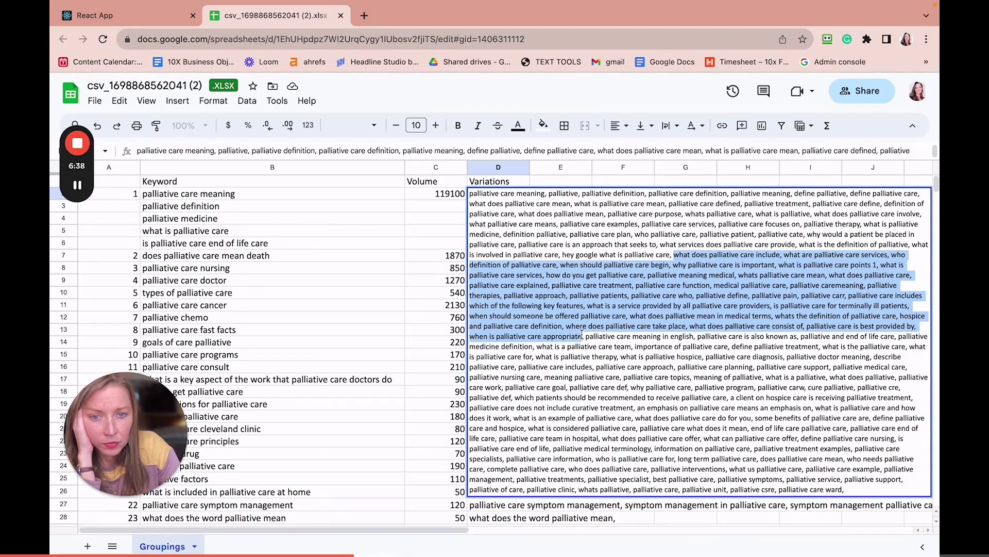
key(BackSpace)
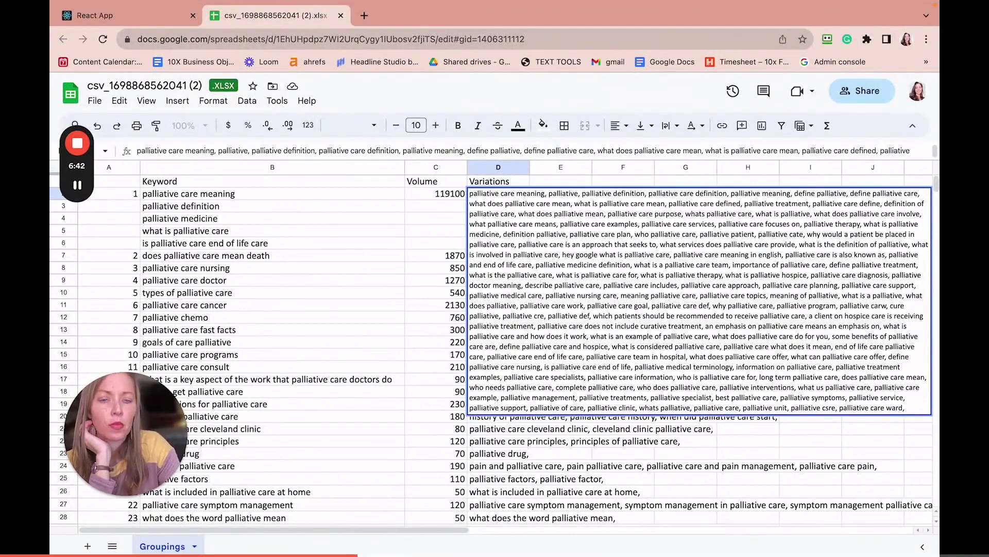
click(445, 246)
click(493, 245)
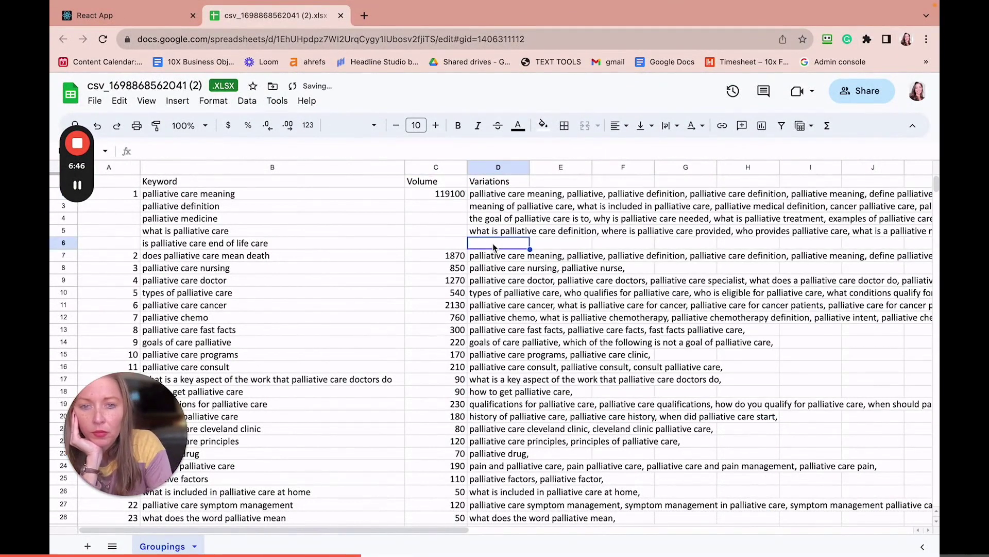
key(ctrl+v)
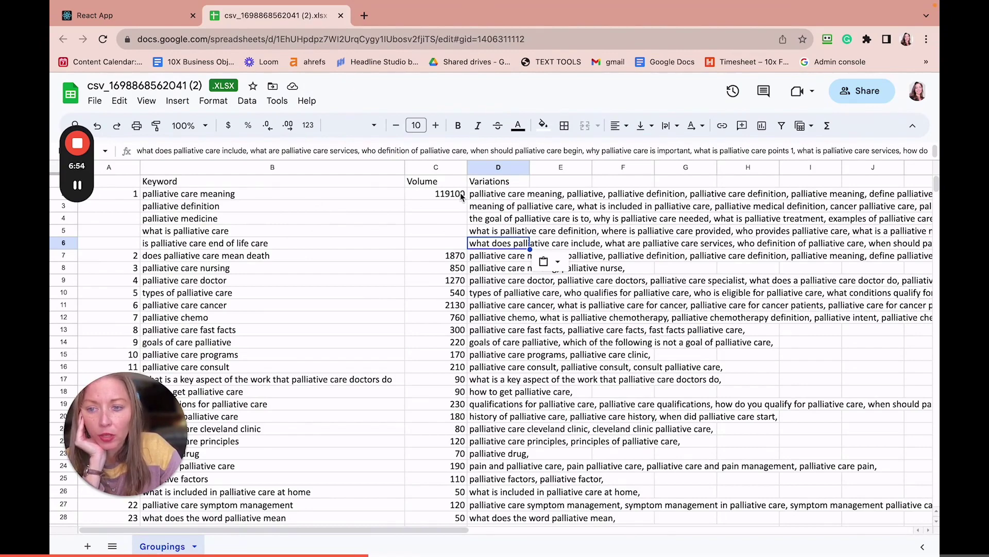
Check the Asana subtasks for breaking up the largest keywords, and open the D7 variations of "does palliative care mean death" in Google Sheets.
key(super+grave)
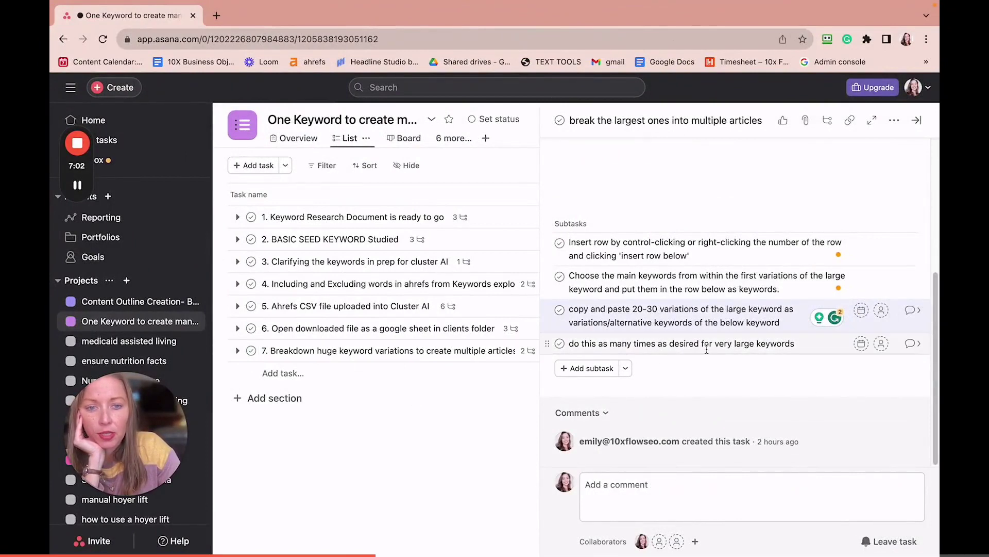
key(super+Tab)
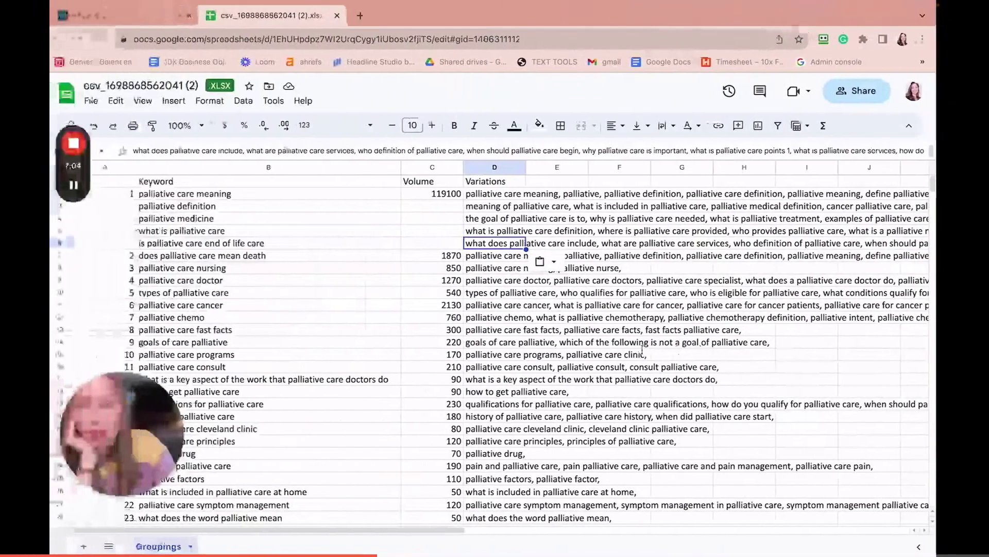
double_click(485, 257)
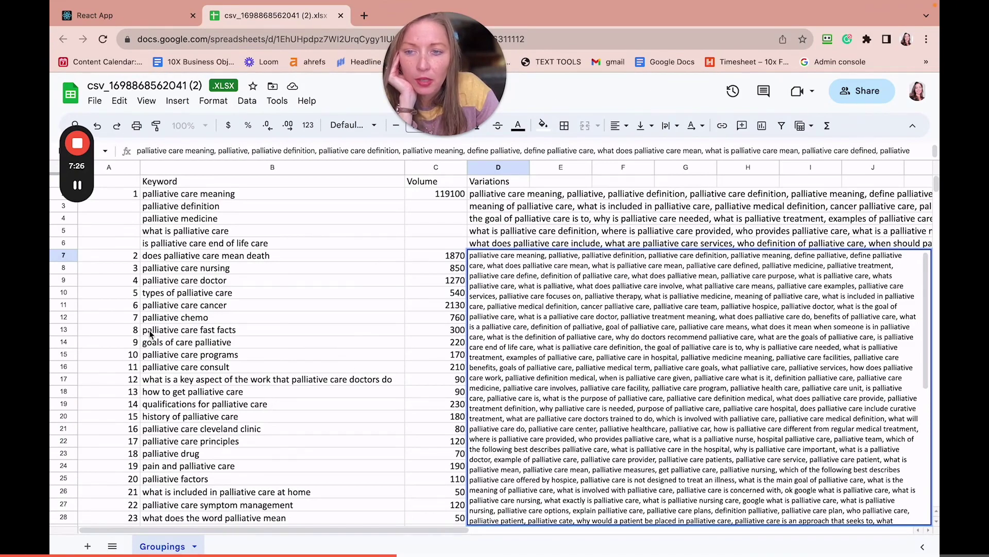
Look over the keyword groups and variation lists below "does palliative care mean death" in the Groupings sheet.
click(153, 273)
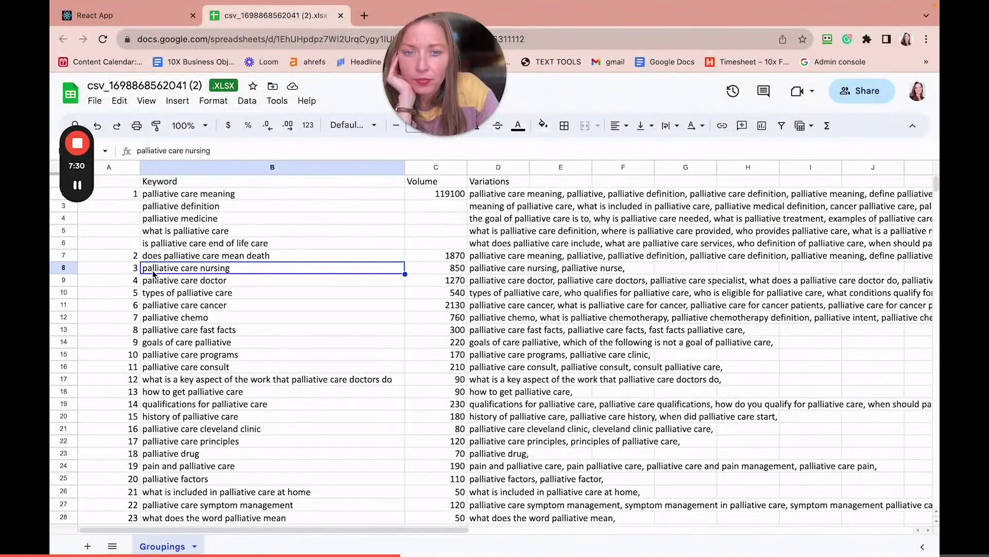
click(483, 284)
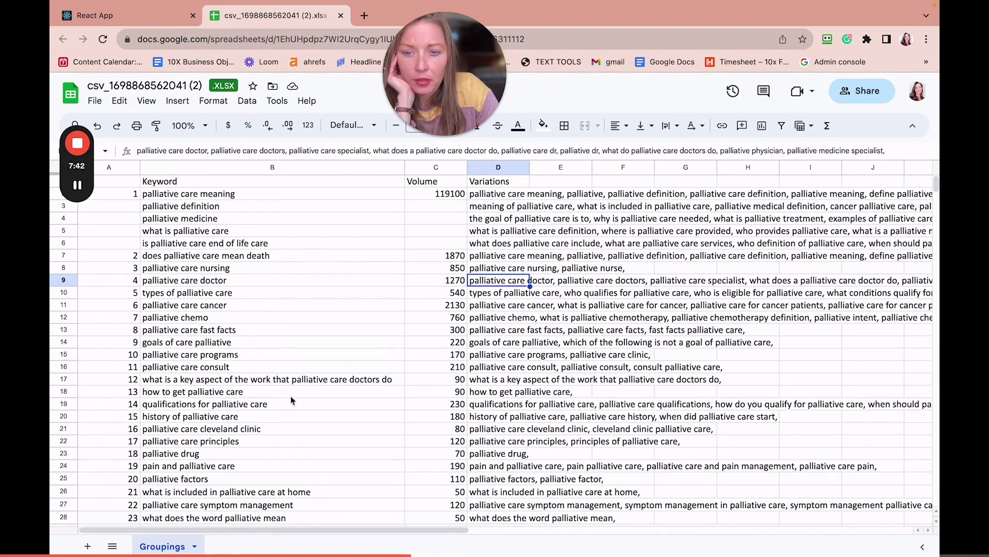
scroll(474, 435, down, 15)
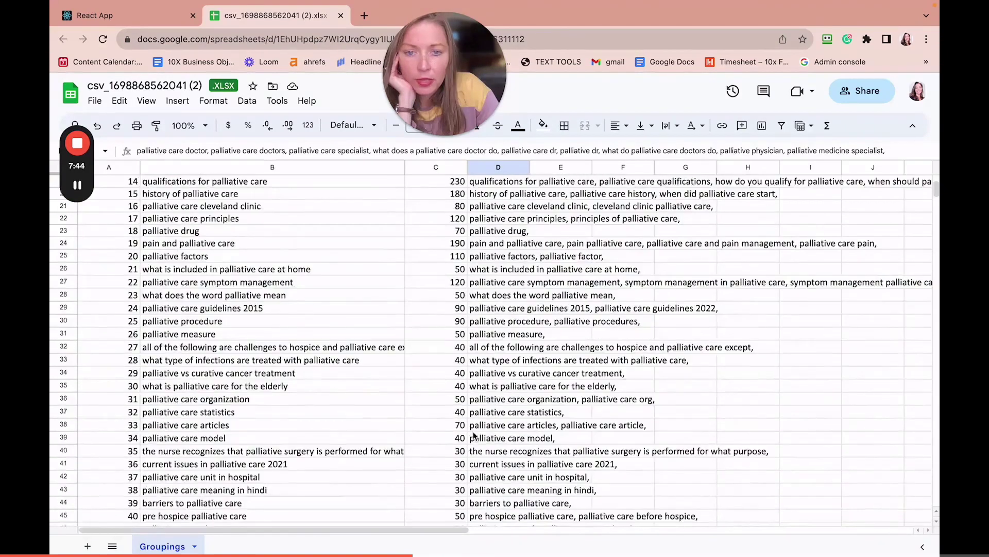
scroll(473, 435, up, 10)
scroll(473, 436, up, 3)
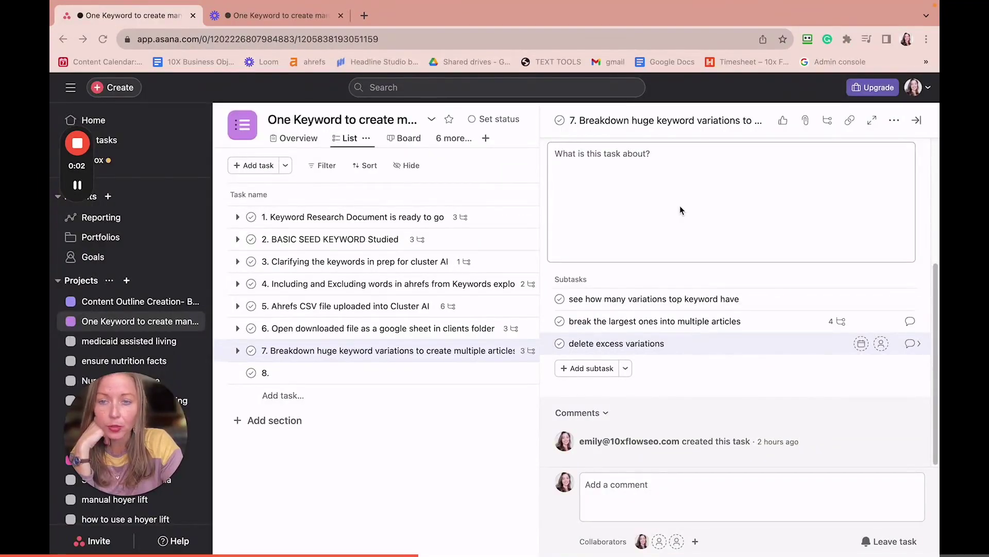
Switch from Asana to Google Sheets and remove the variations "what services does palliative care provide" through "palliative care ward" from D2.
key(ctrl+Left)
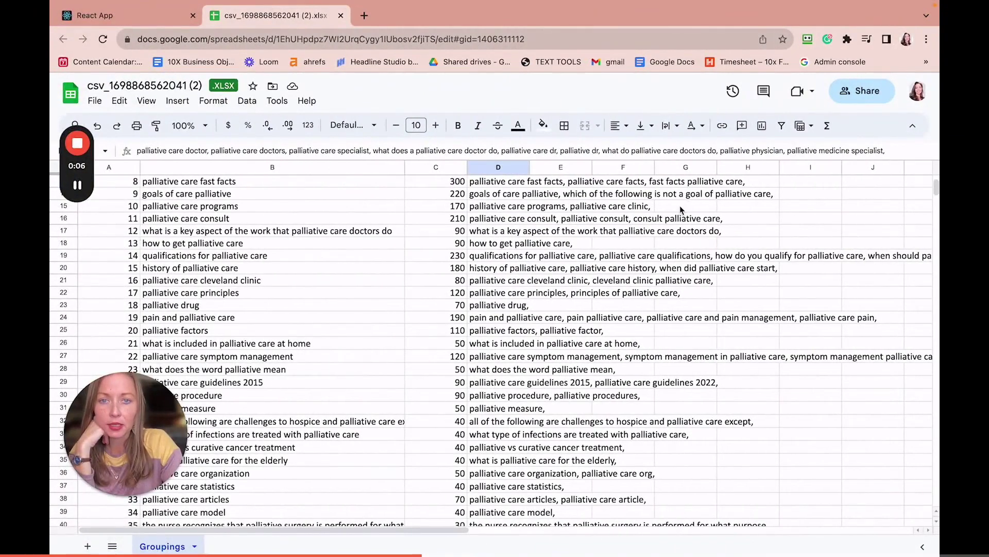
scroll(545, 196, up, 2)
scroll(545, 196, up, 5)
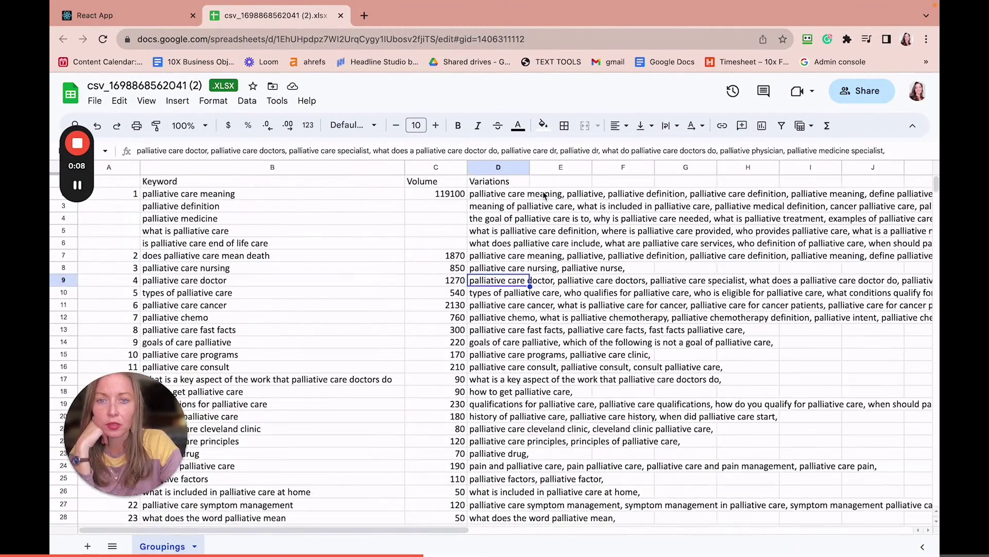
click(485, 195)
double_click(485, 195)
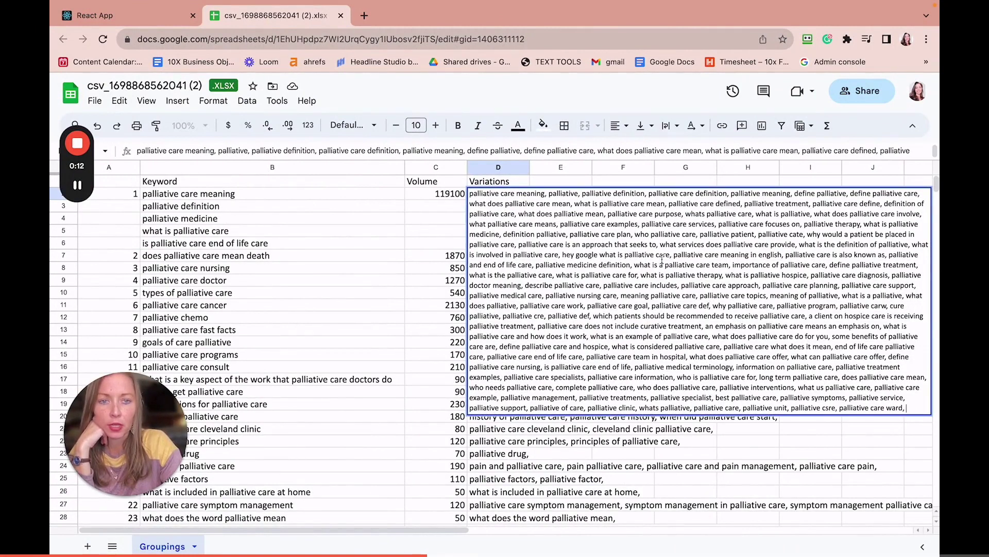
drag(661, 246, 922, 421)
key(ctrl+x)
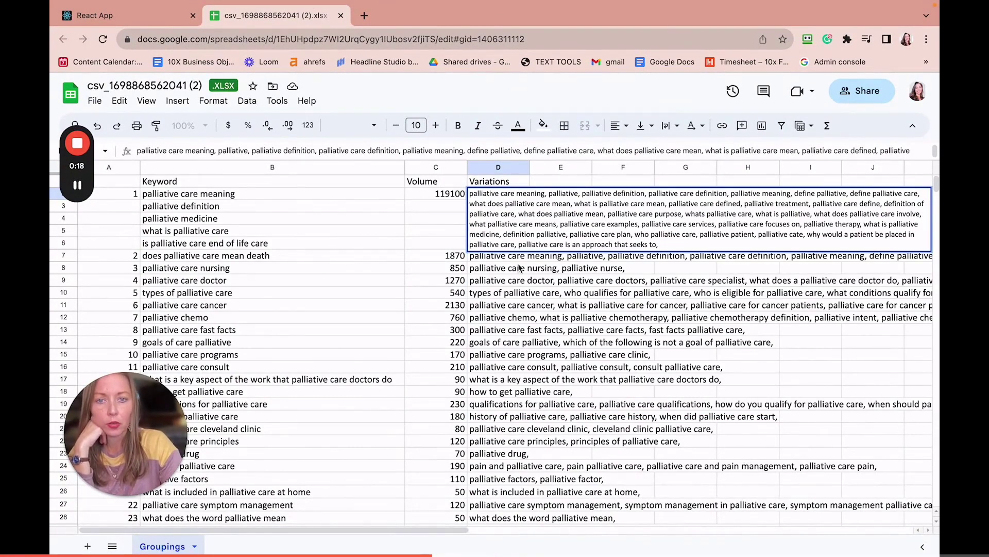
Delete the excess variations in D7 from "cancer palliative care" through the final "palliative care ward".
double_click(485, 259)
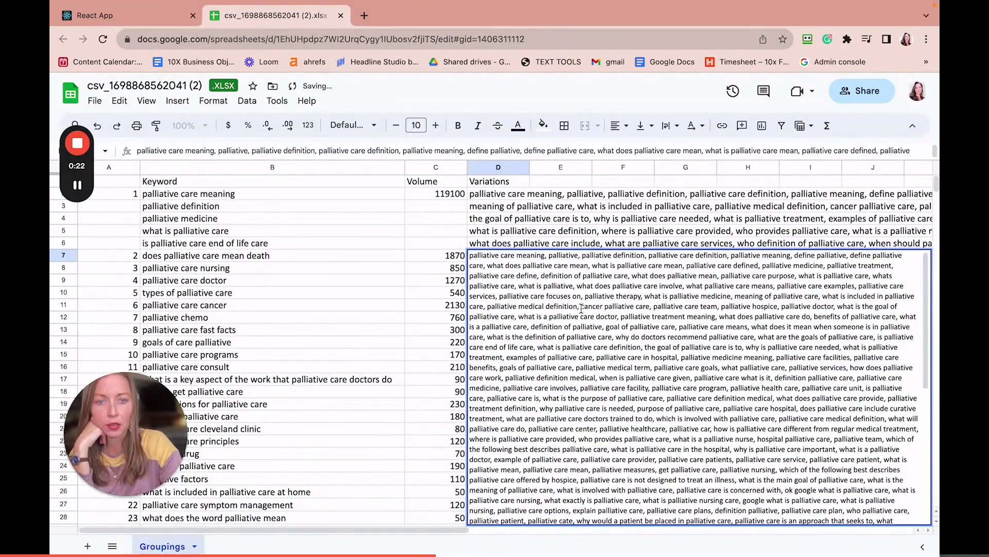
drag(581, 310, 907, 525)
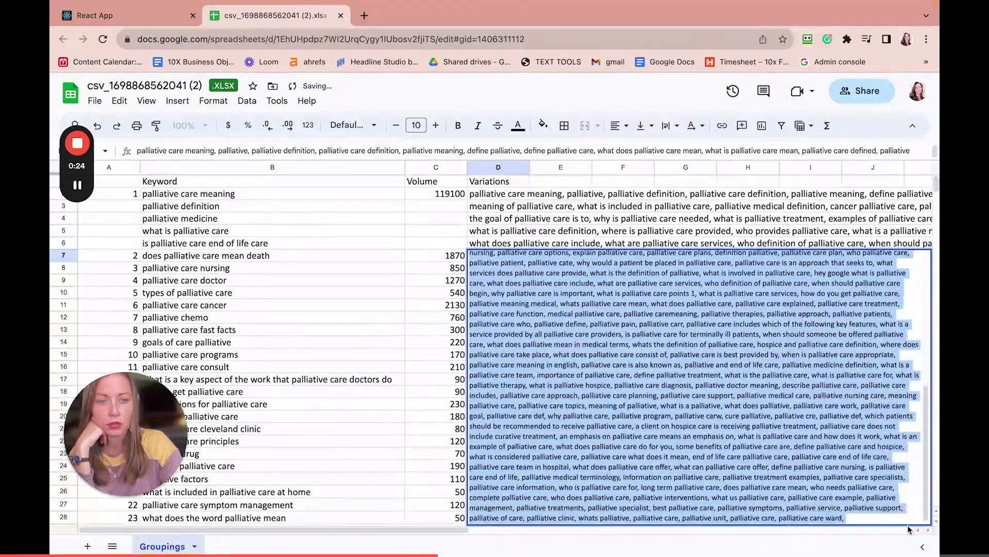
key(BackSpace)
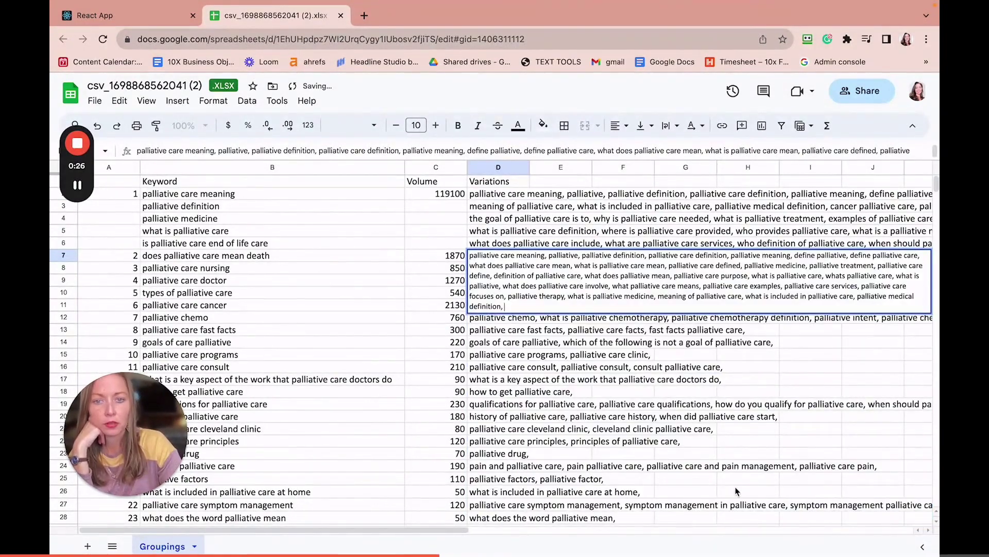
click(554, 330)
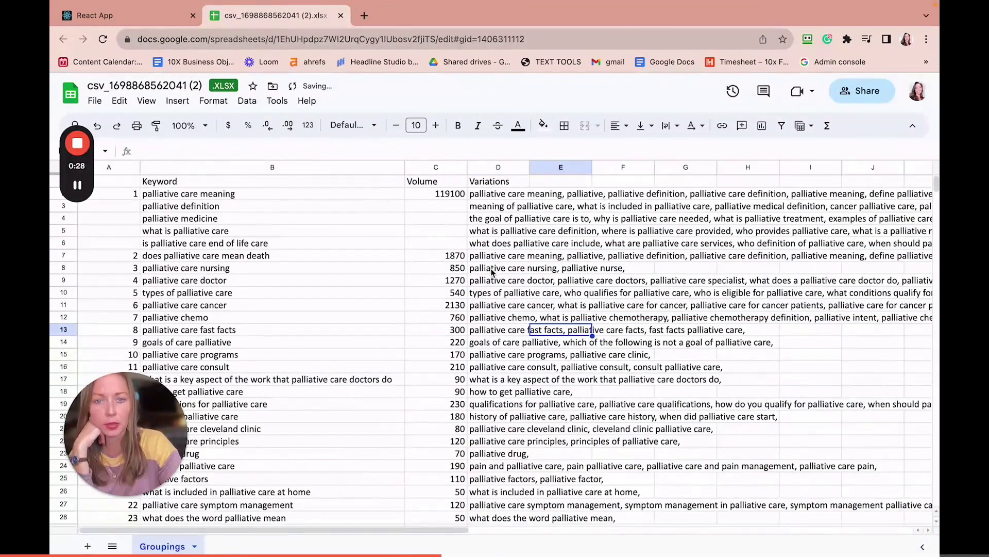
Examine the lengths of the variation lists from "palliative care nursing" in D8 down to "palliative care consult" in D16.
click(492, 272)
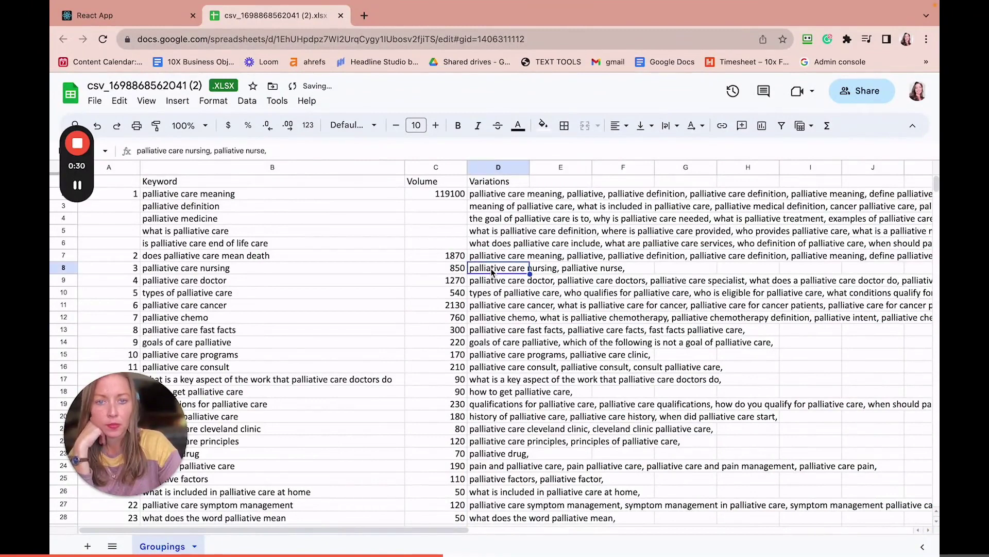
double_click(505, 270)
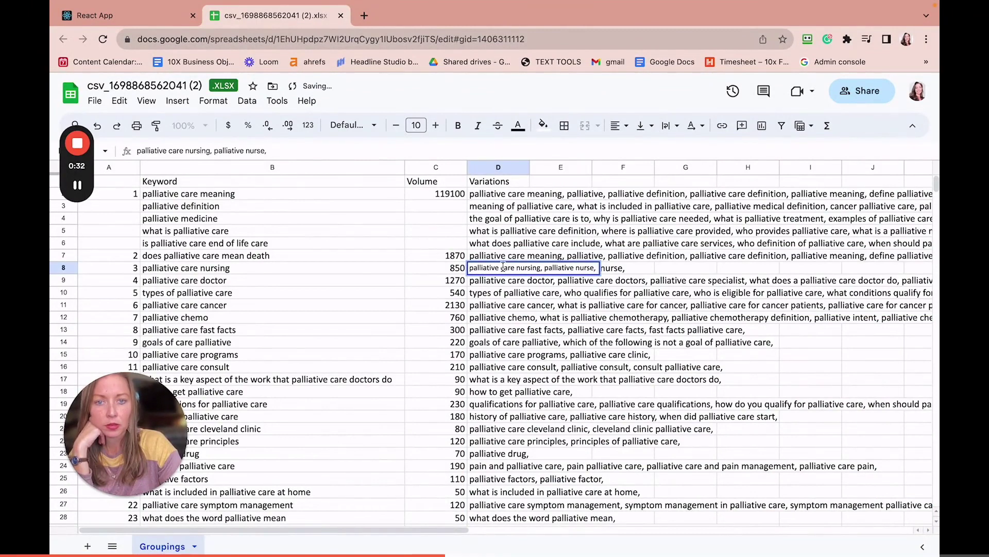
click(494, 280)
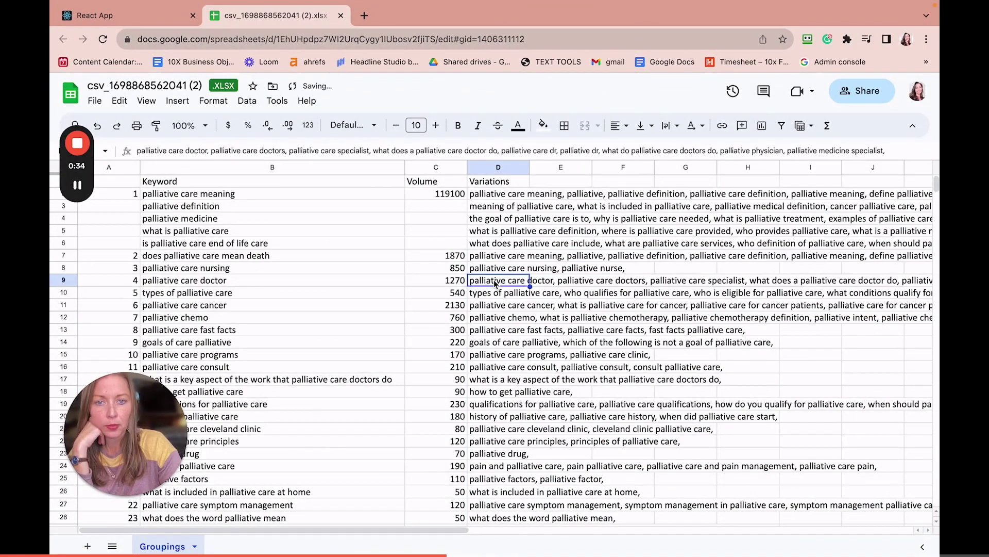
key(Return)
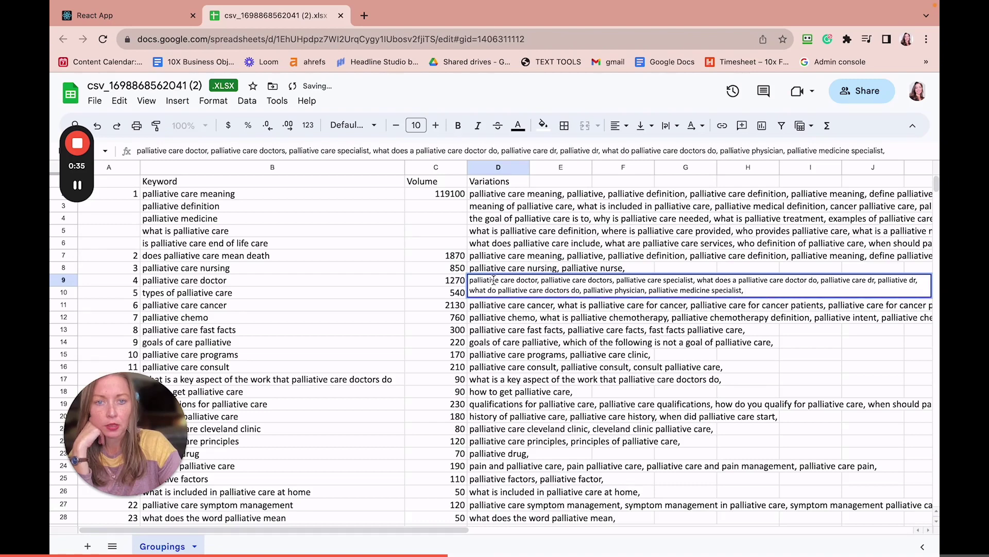
click(485, 318)
click(482, 292)
key(Return)
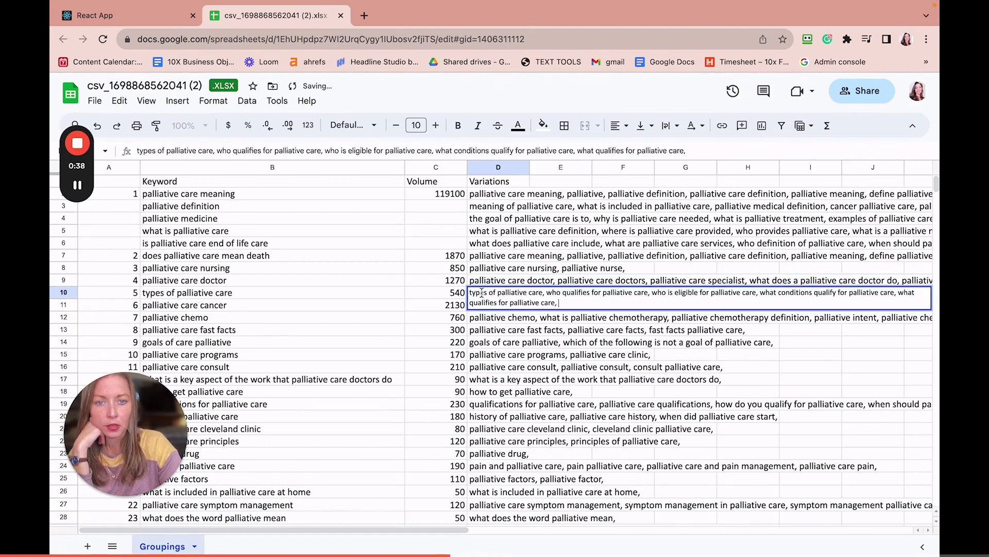
click(484, 315)
click(486, 306)
key(Return)
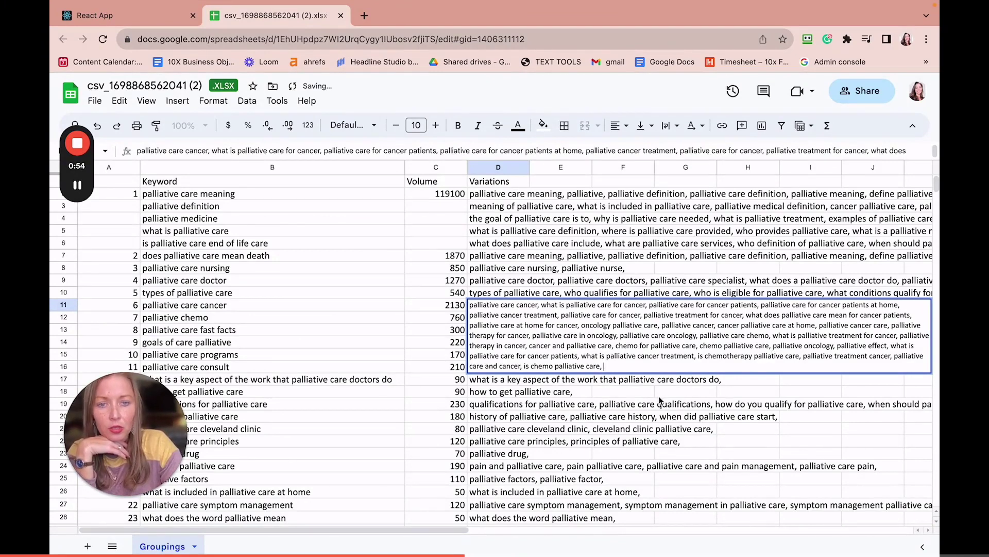
click(660, 382)
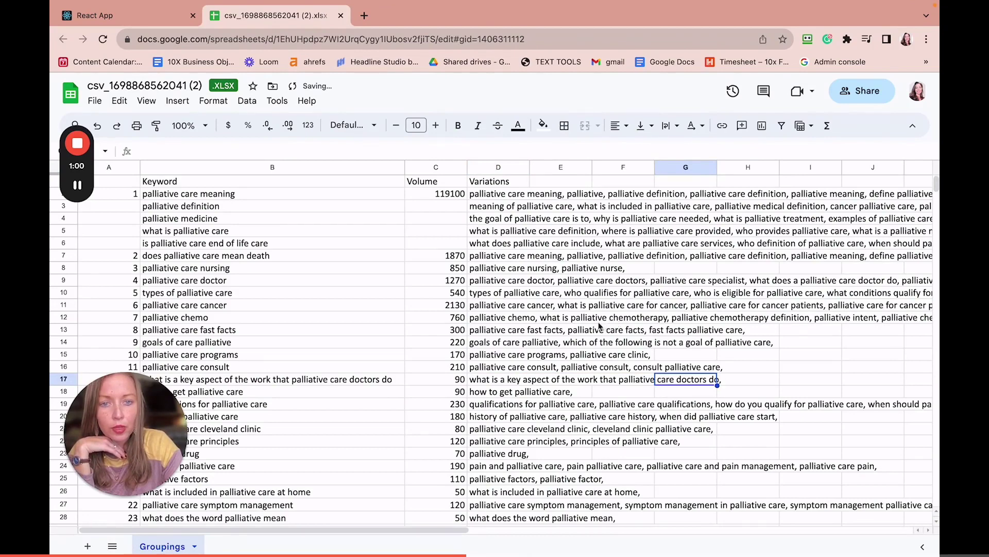
double_click(497, 319)
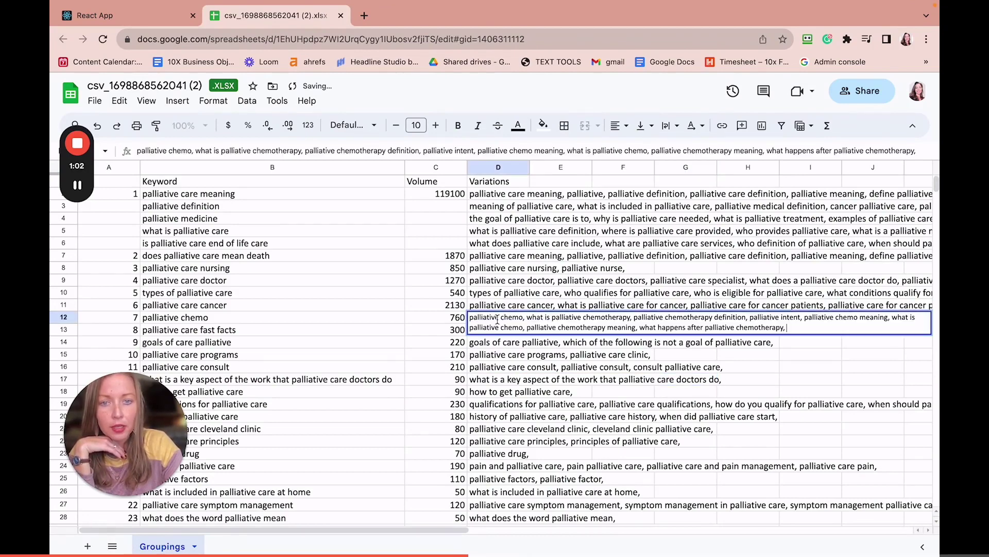
double_click(492, 342)
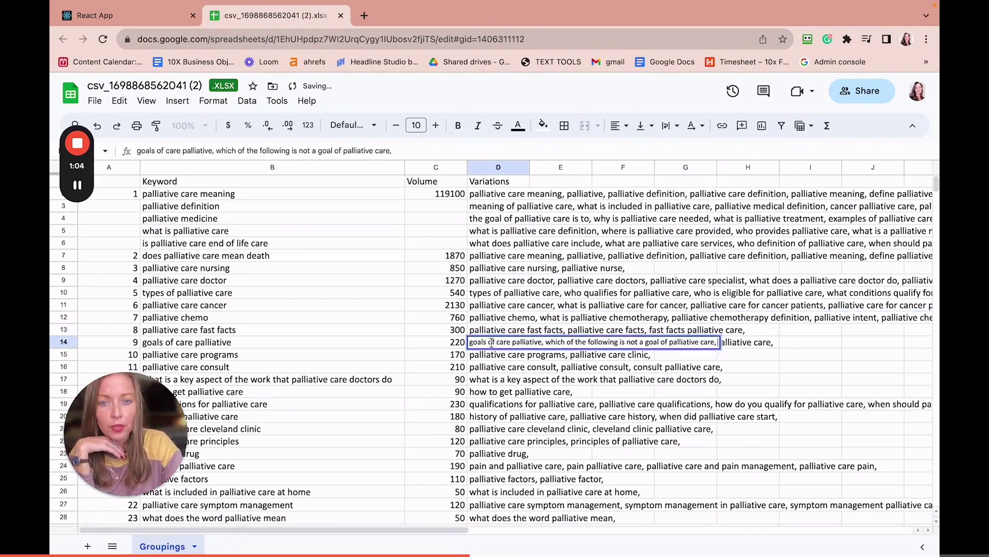
double_click(487, 356)
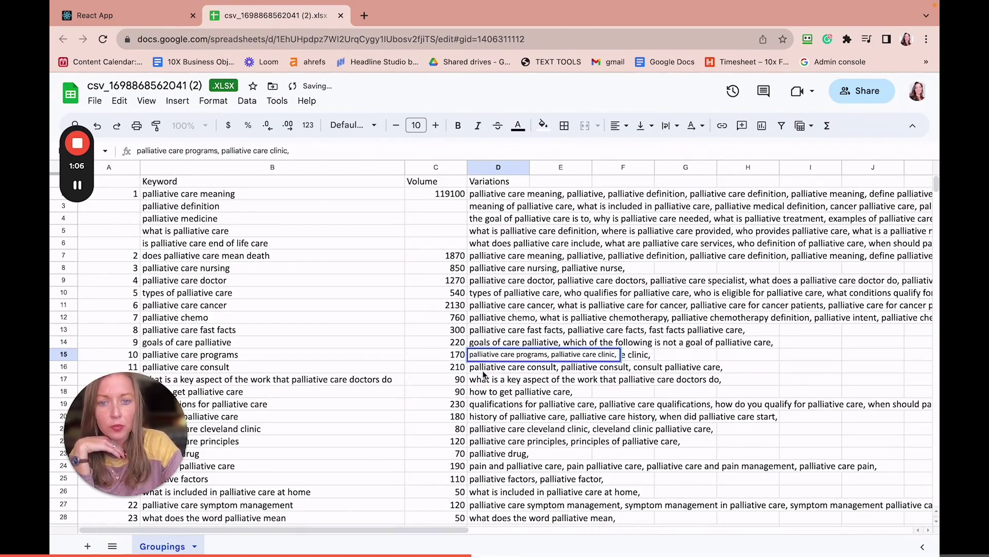
double_click(482, 368)
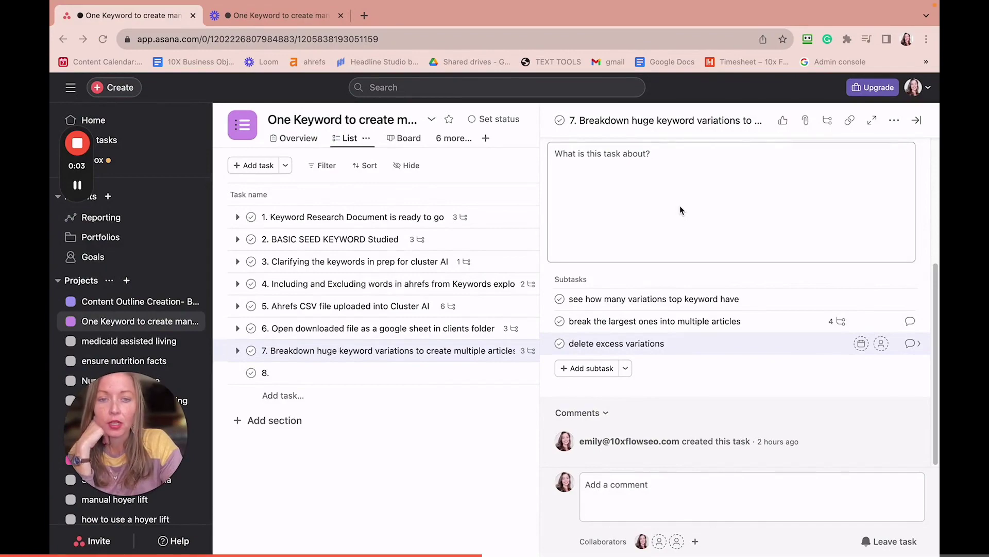
Return from Asana to Google Sheets and delete everything after "palliative care is an approach that seeks to" from the D2 variations.
key(super+grave)
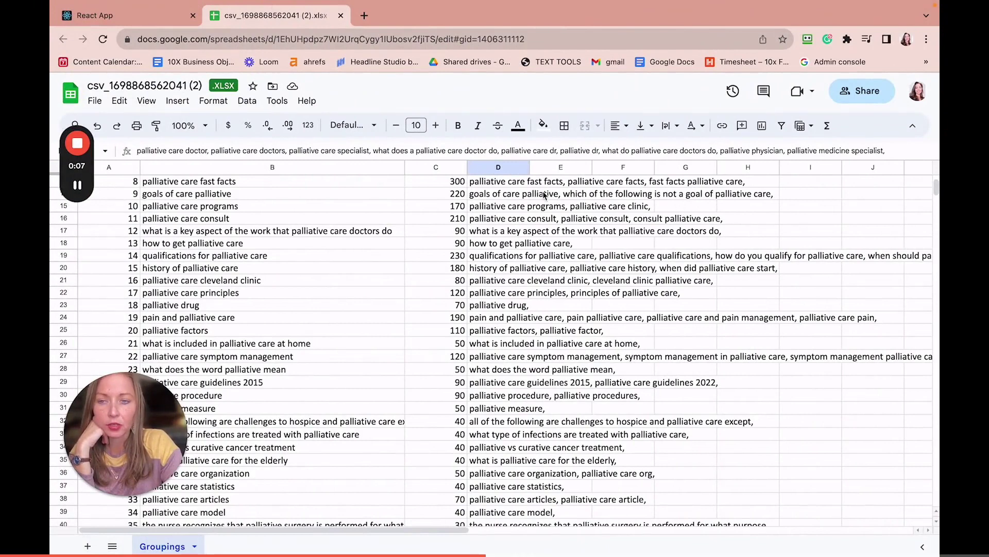
scroll(544, 195, up, 5)
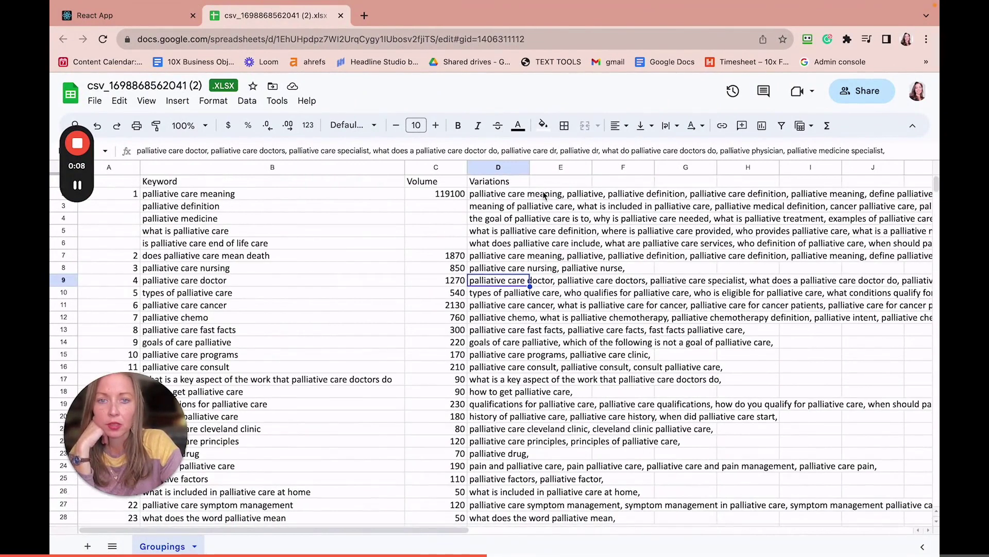
double_click(484, 193)
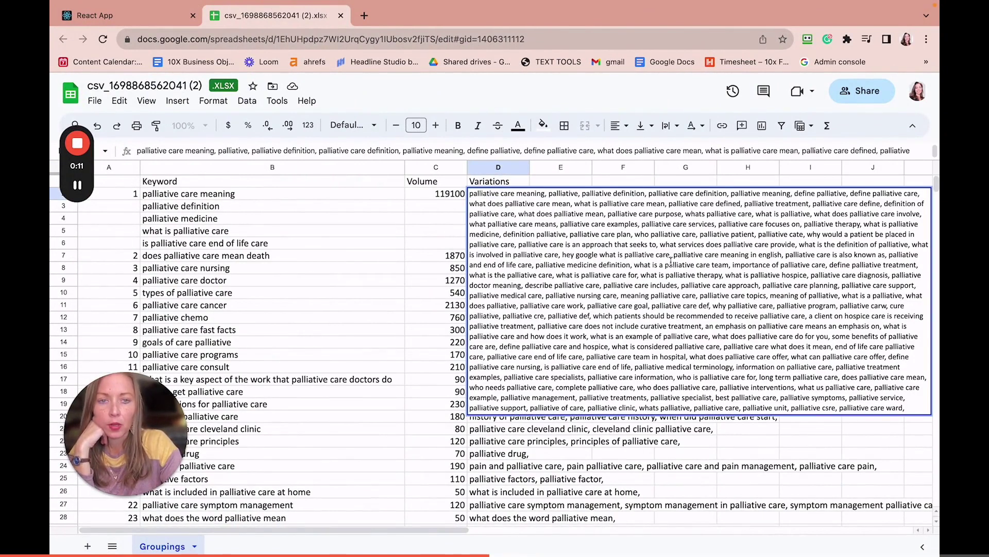
drag(661, 246, 919, 425)
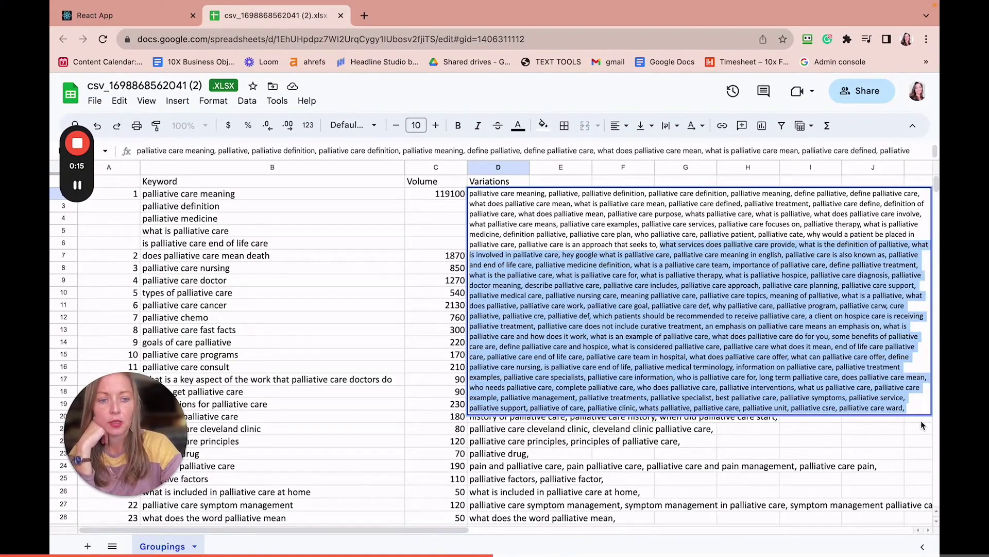
key(BackSpace)
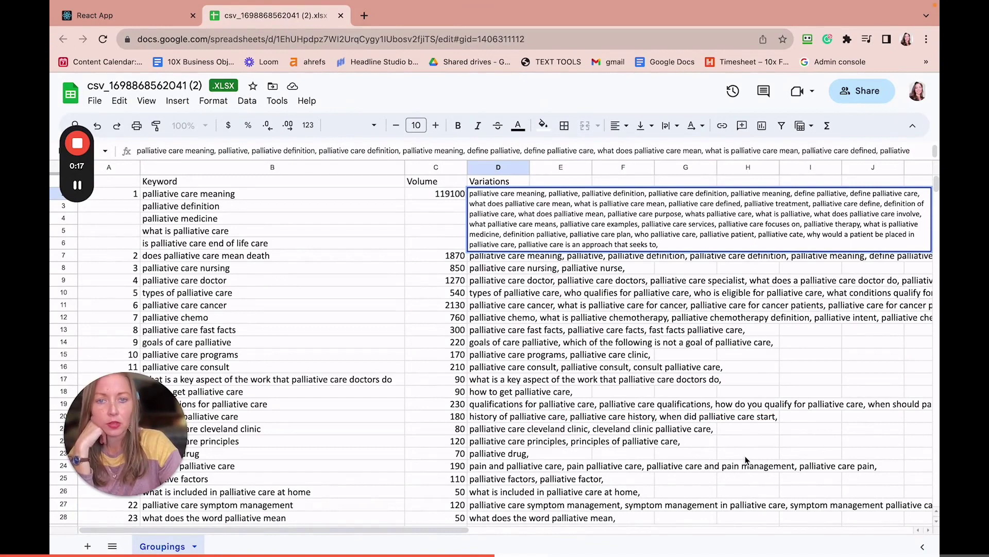
Trim the D7 variations so the list ends at "palliative medical definition".
click(485, 262)
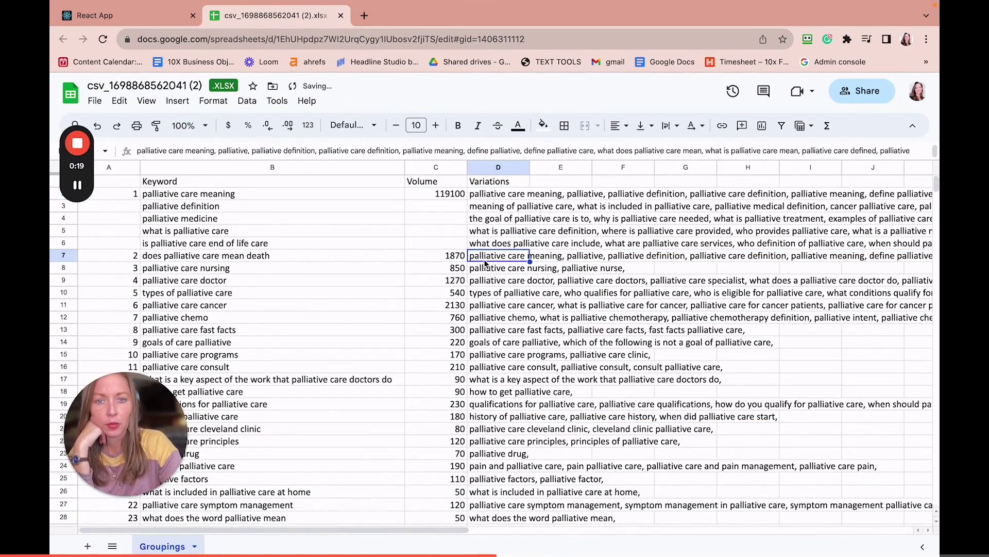
double_click(485, 262)
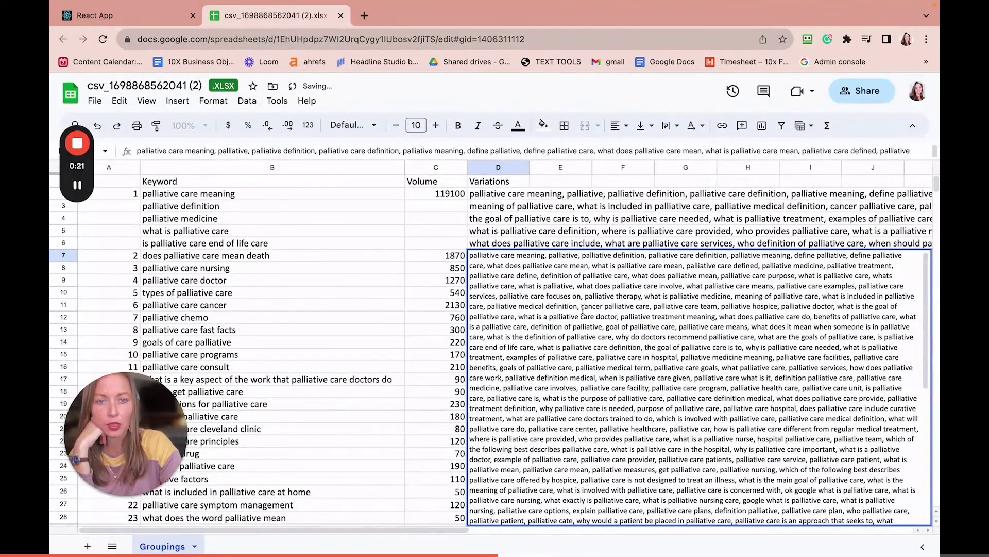
drag(582, 309, 907, 524)
key(BackSpace)
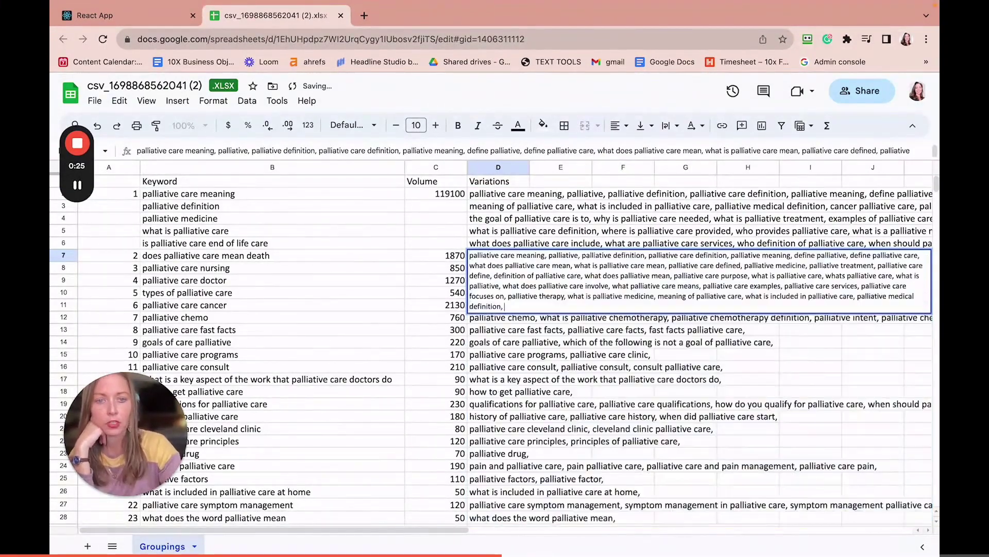
click(555, 331)
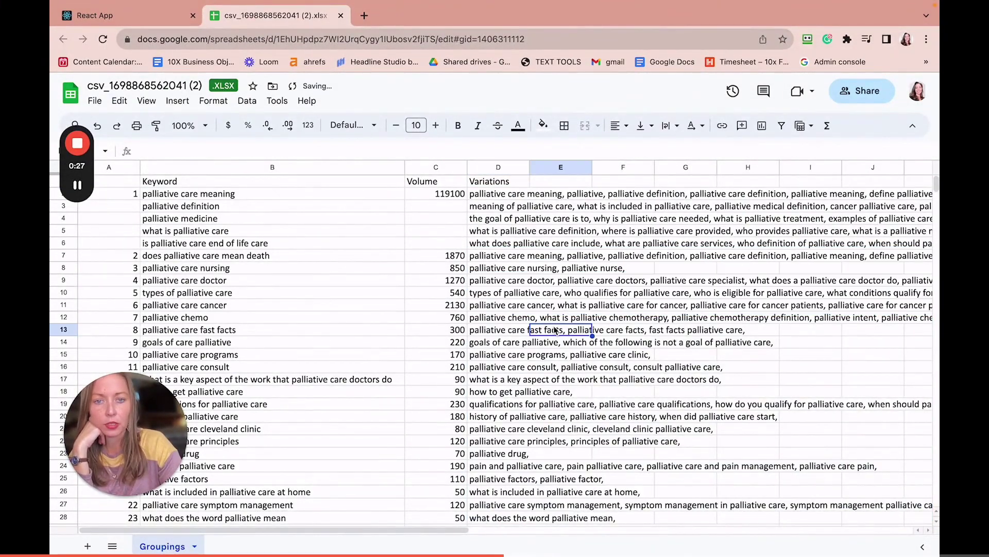
Examine the full variation lists for the nursing, doctor, types and cancer keyword groups in D8 to D11.
click(491, 272)
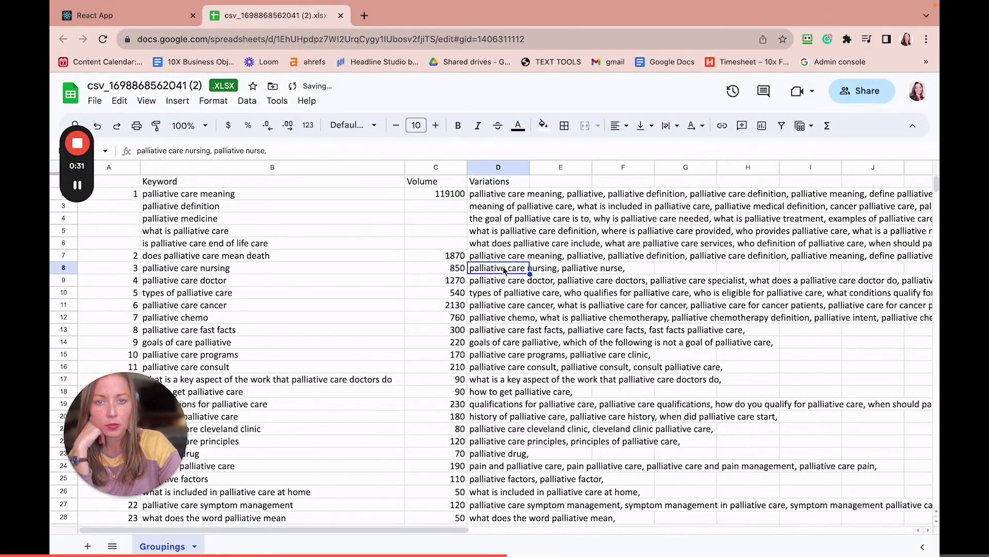
double_click(504, 267)
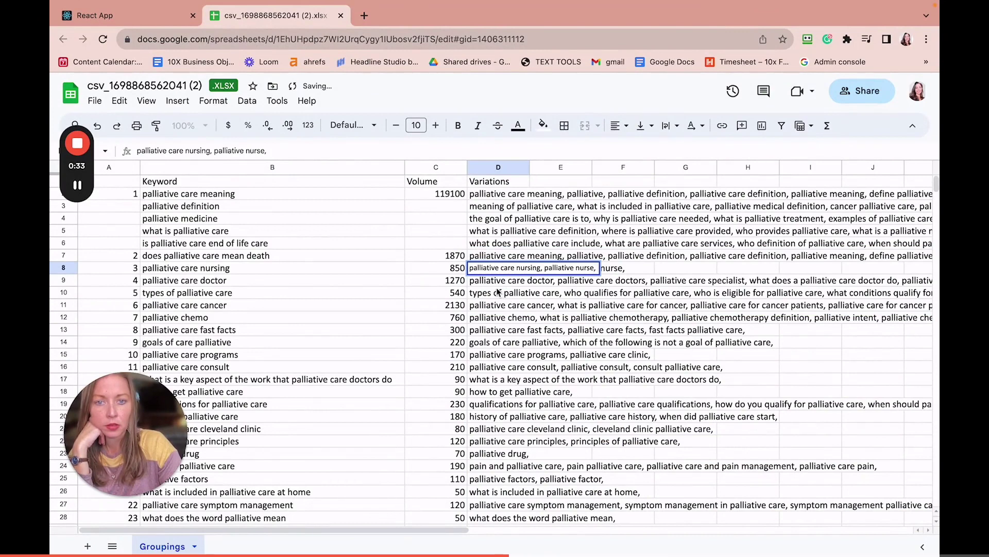
double_click(494, 279)
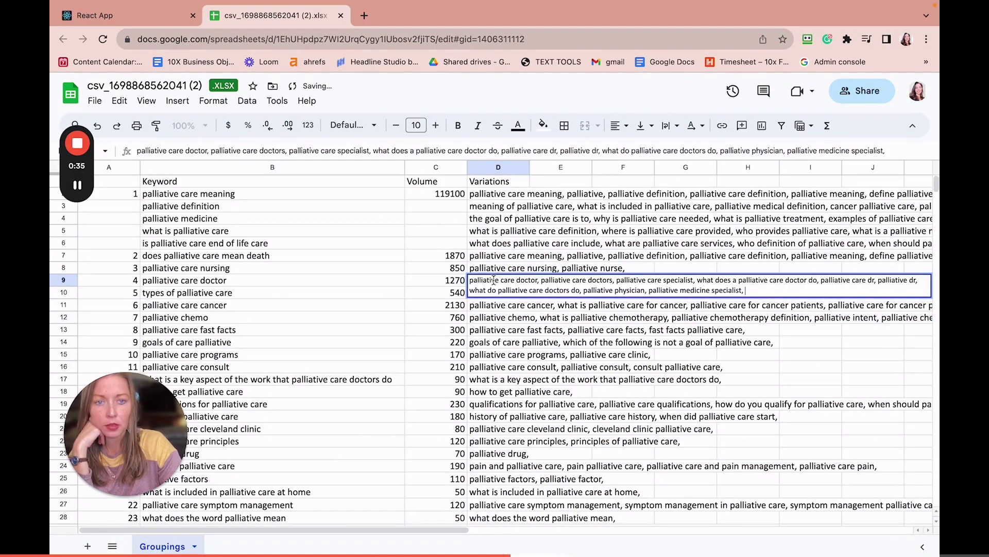
click(485, 317)
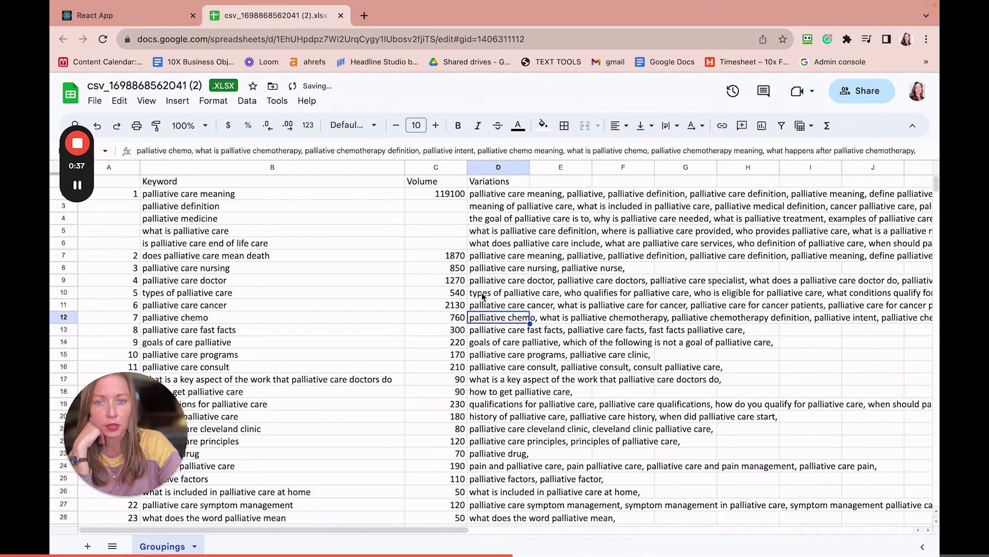
double_click(482, 293)
click(486, 318)
double_click(486, 307)
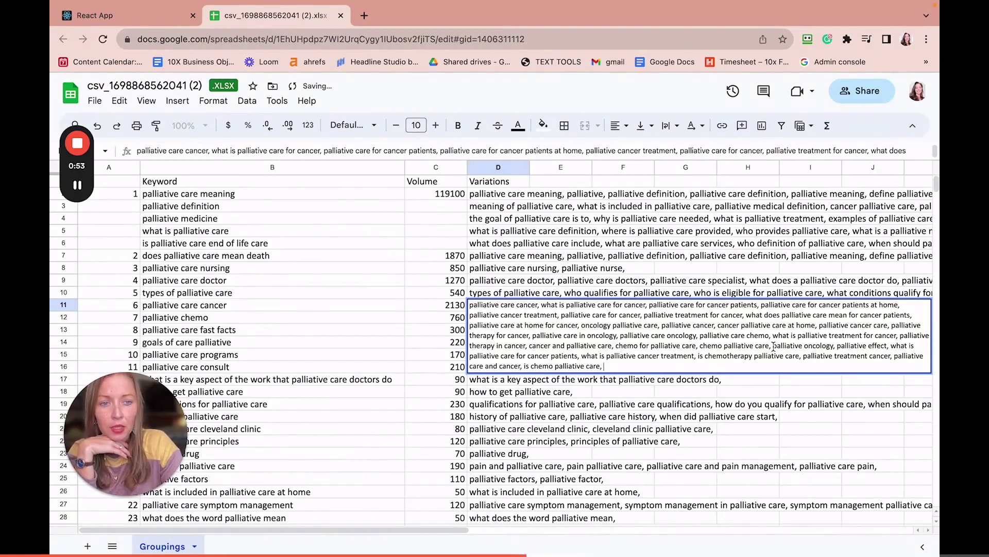
click(660, 382)
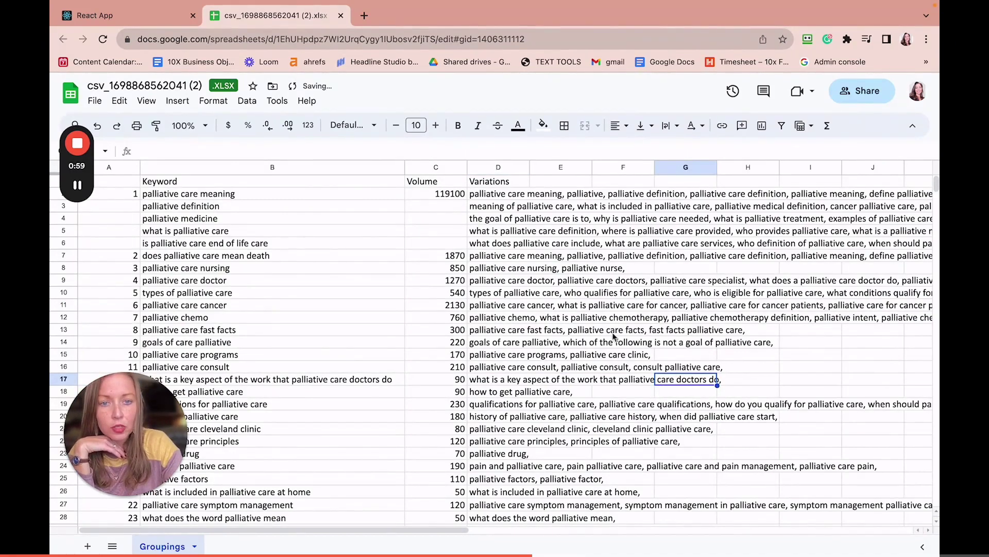
Check the variation lists for palliative chemo, goals of care, programs and consult in D12 and D14 to D16.
double_click(503, 323)
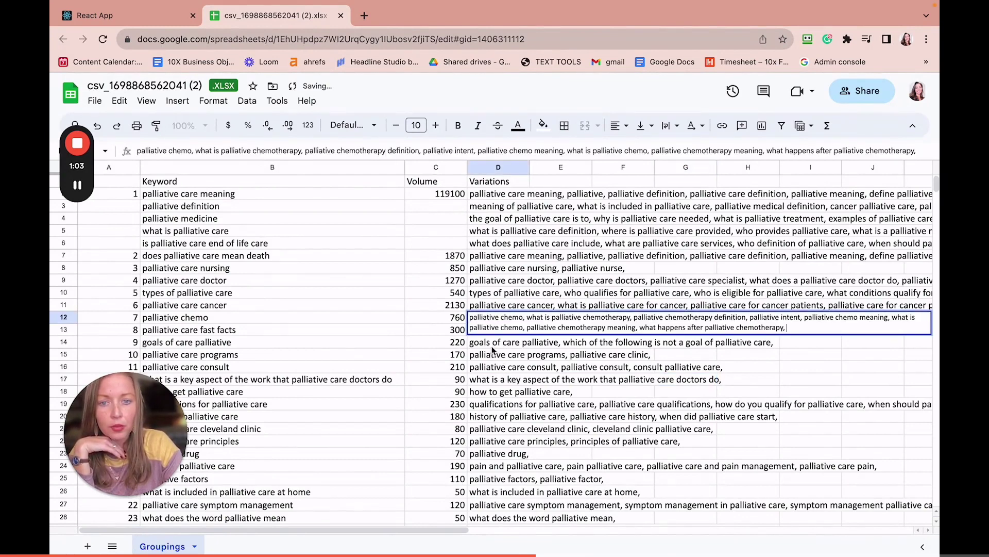
double_click(493, 344)
double_click(486, 357)
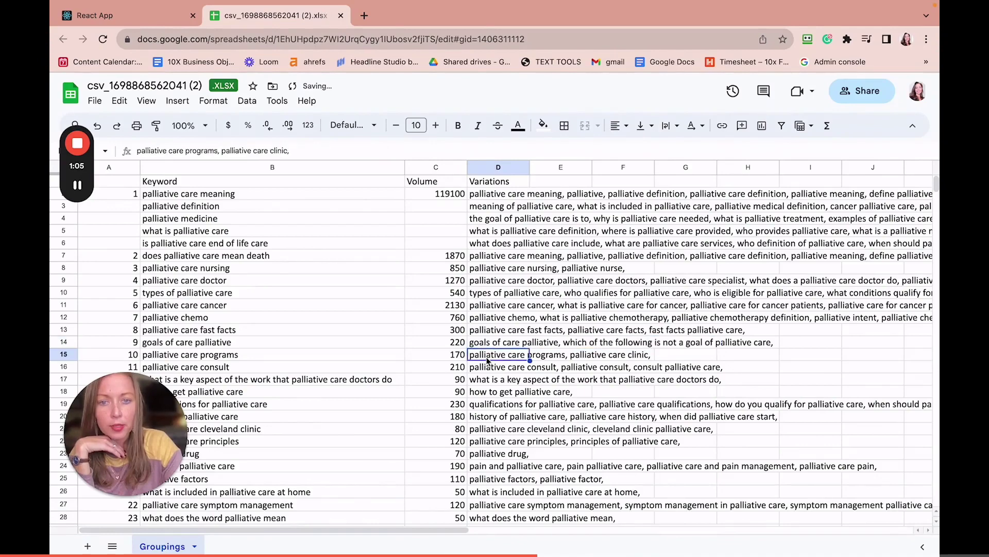
double_click(484, 368)
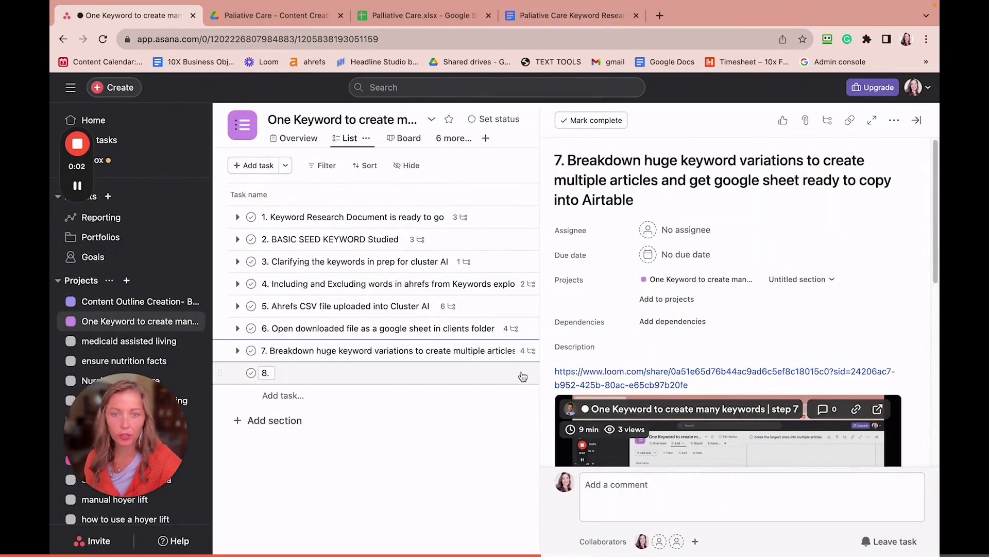
Review the subtasks of Asana task 7, then switch to the Palliative Care spreadsheet and close the keyword research document.
scroll(663, 354, down, 10)
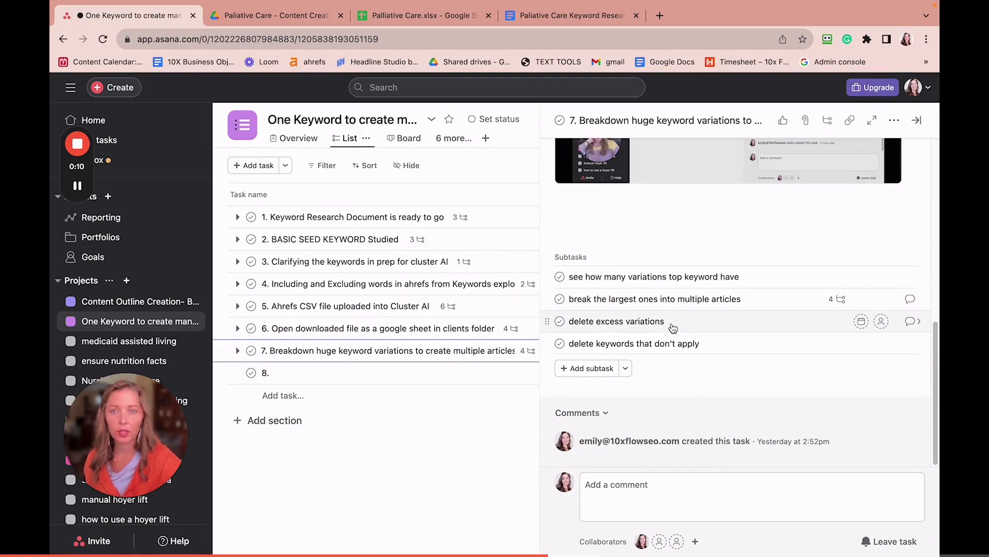
click(567, 20)
click(455, 22)
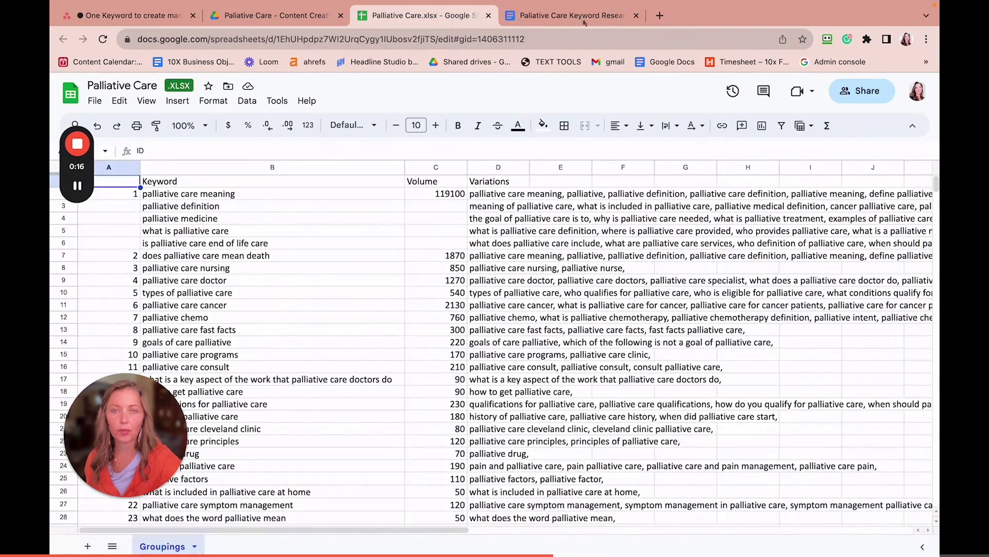
click(636, 15)
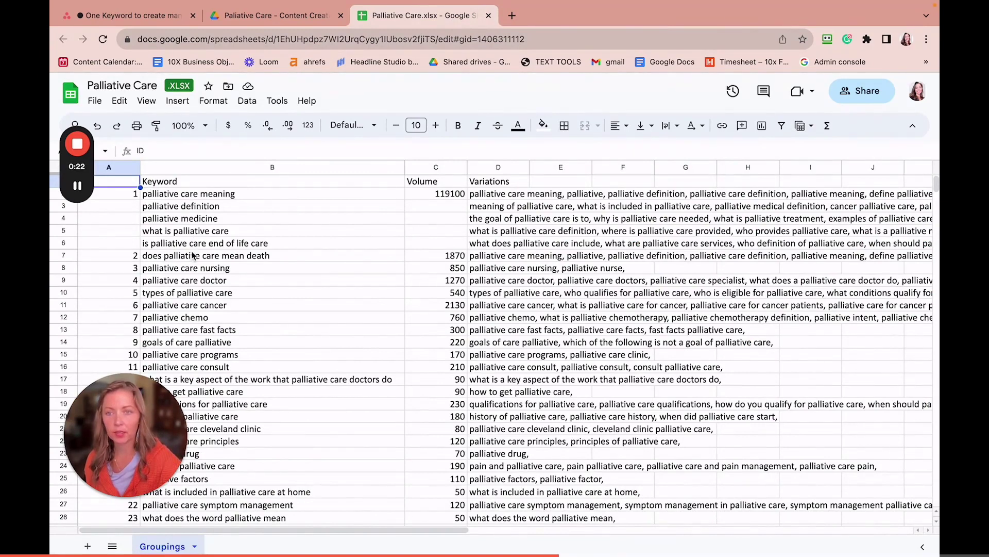
Look through the keywords for ones that don't apply and clear all contents of the "palliative care cleveland clinic" row.
scroll(192, 255, down, 1)
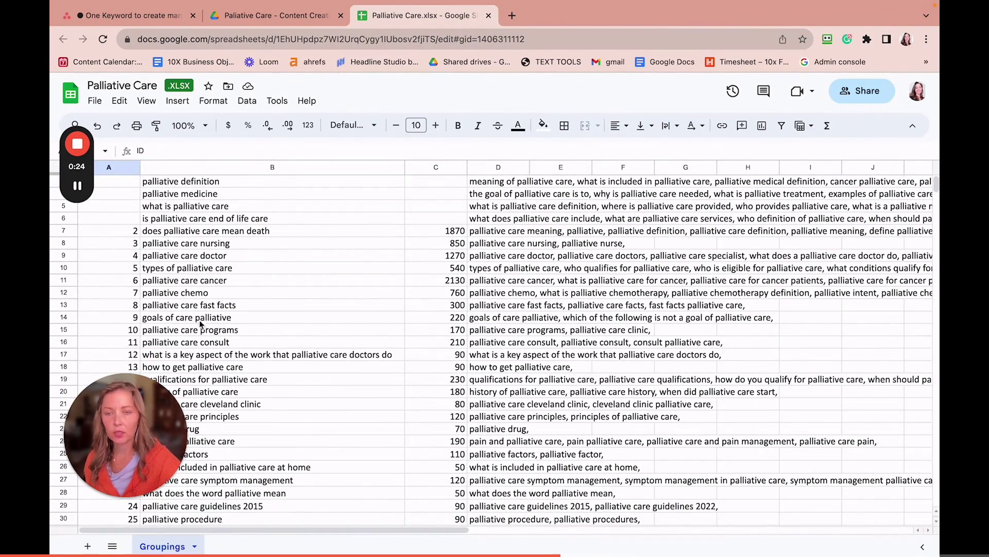
scroll(201, 323, down, 2)
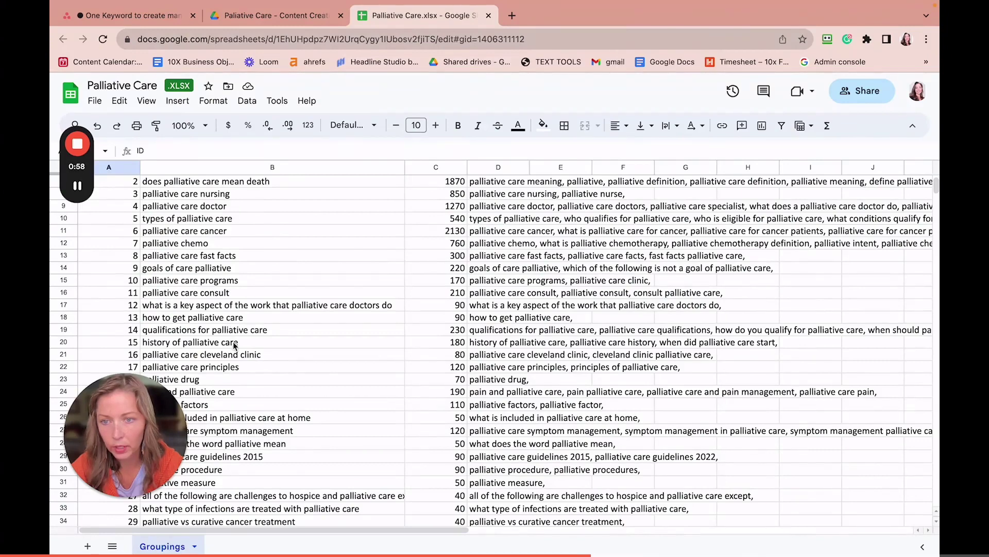
scroll(234, 345, down, 1)
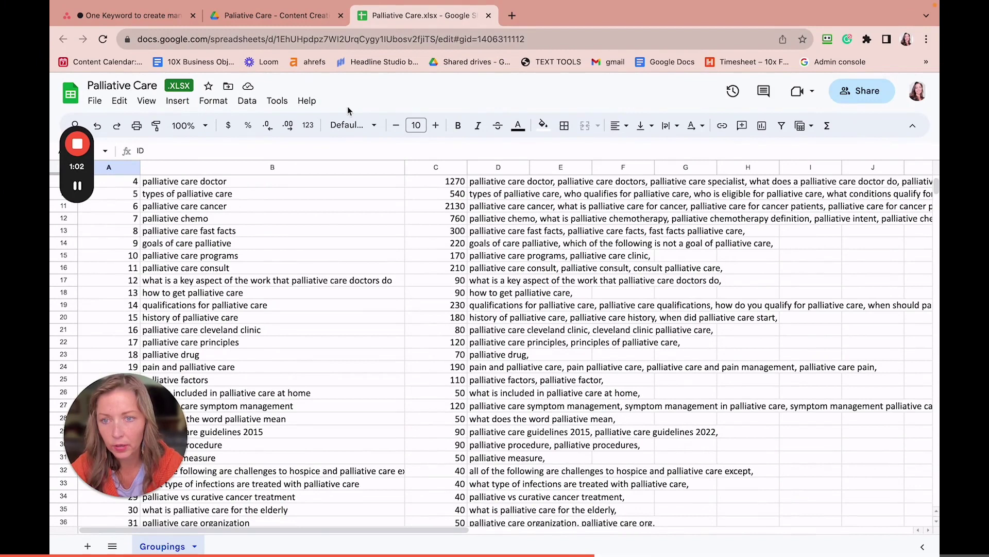
scroll(317, 235, down, 1)
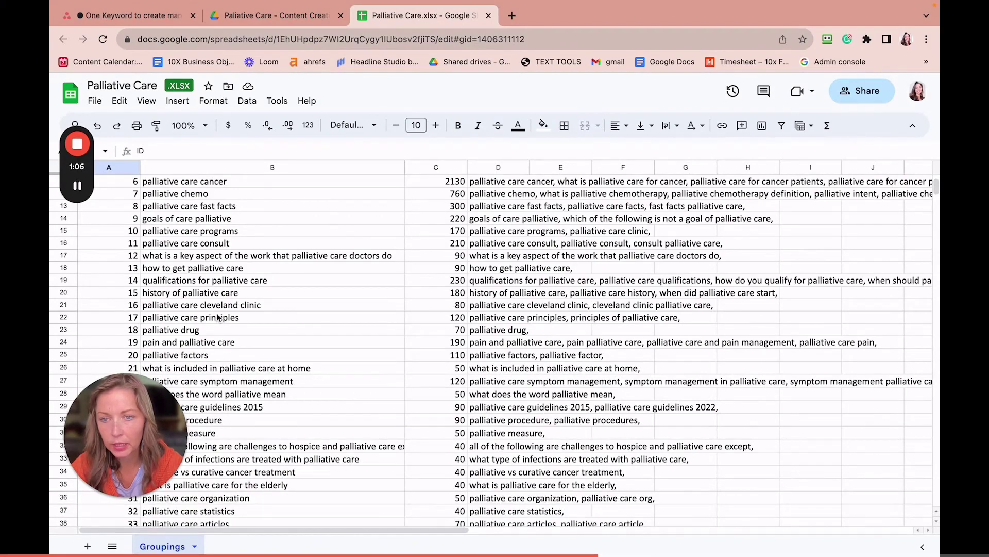
click(249, 304)
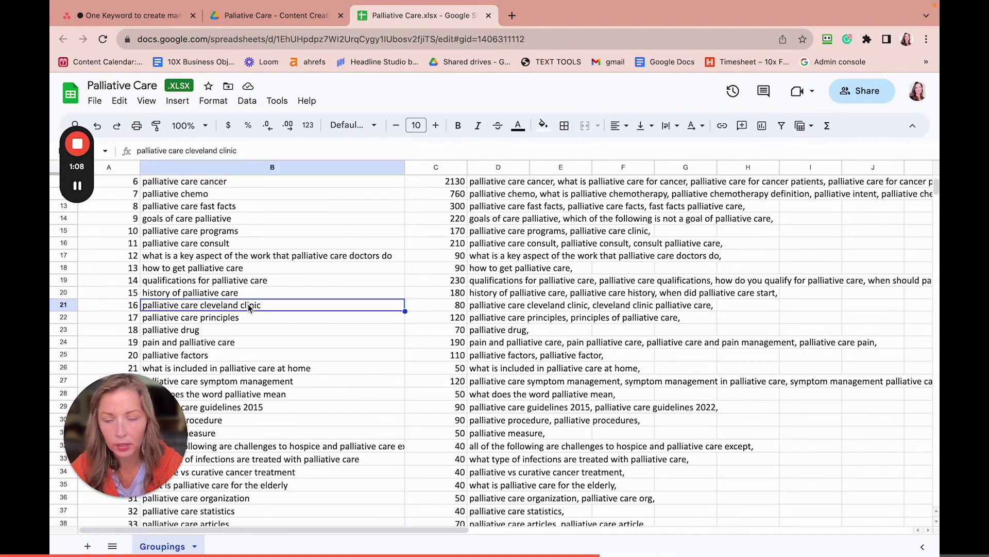
key(Delete)
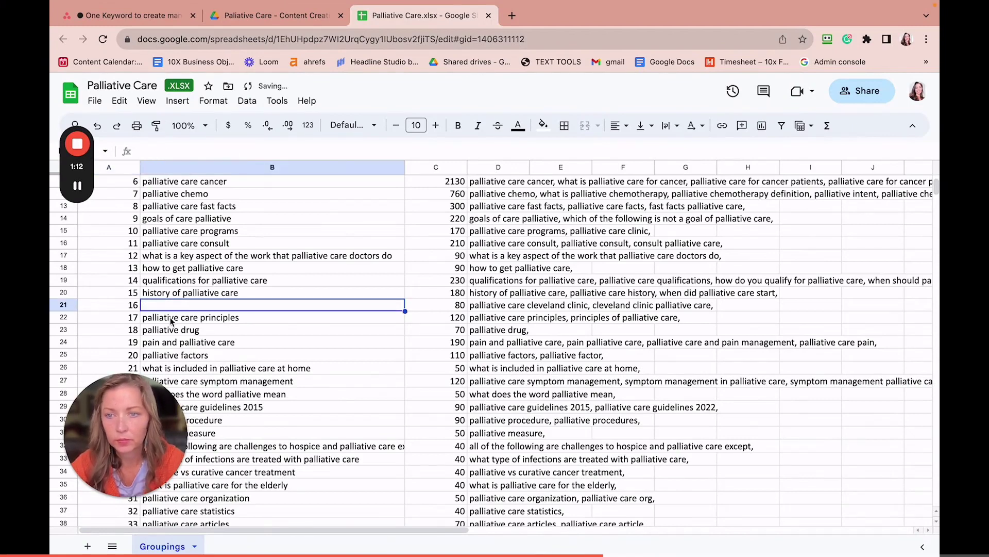
click(71, 308)
key(Delete)
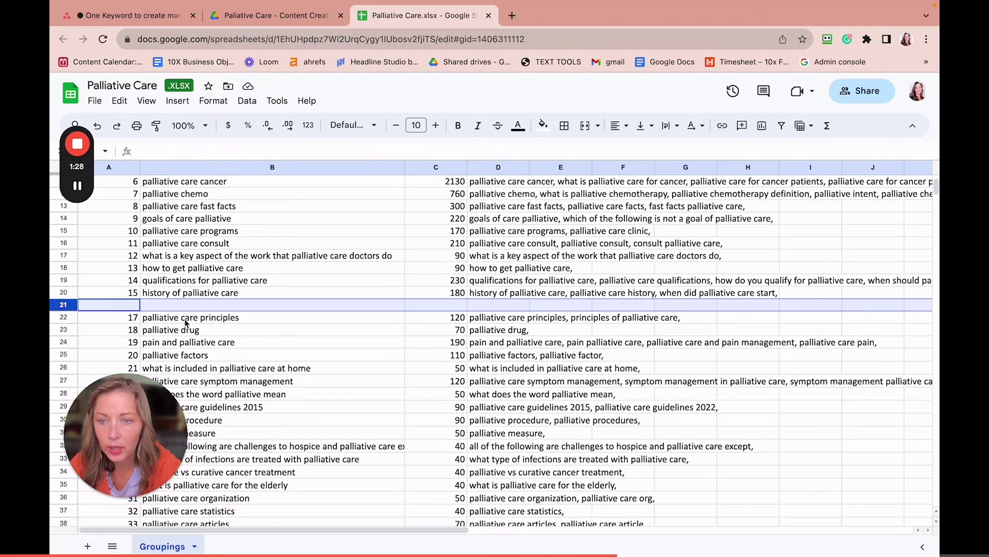
Check the keywords below row 21 and clear all contents of the "palliative drug" row.
scroll(210, 333, down, 2)
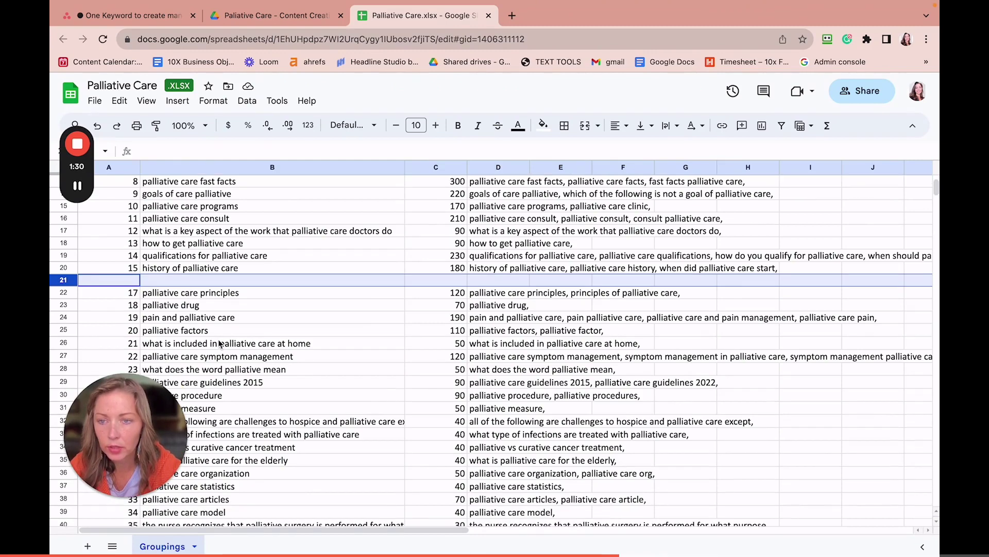
key(Down)
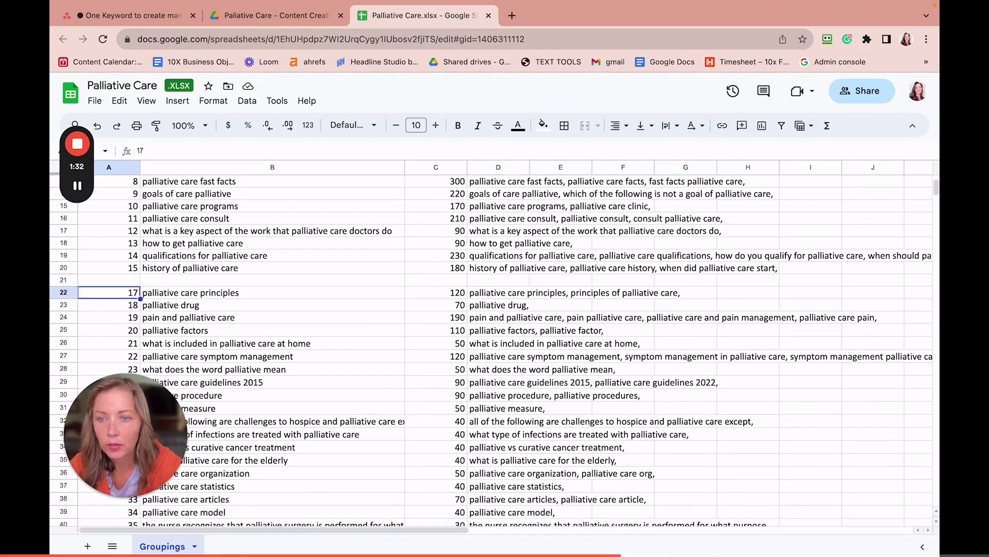
key(Down)
key(Down)
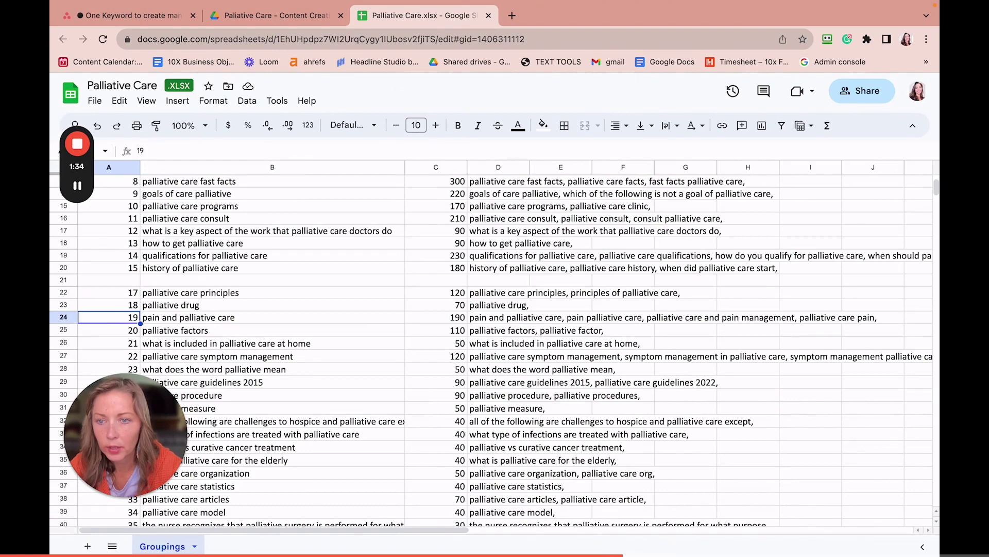
key(Down)
key(Down)
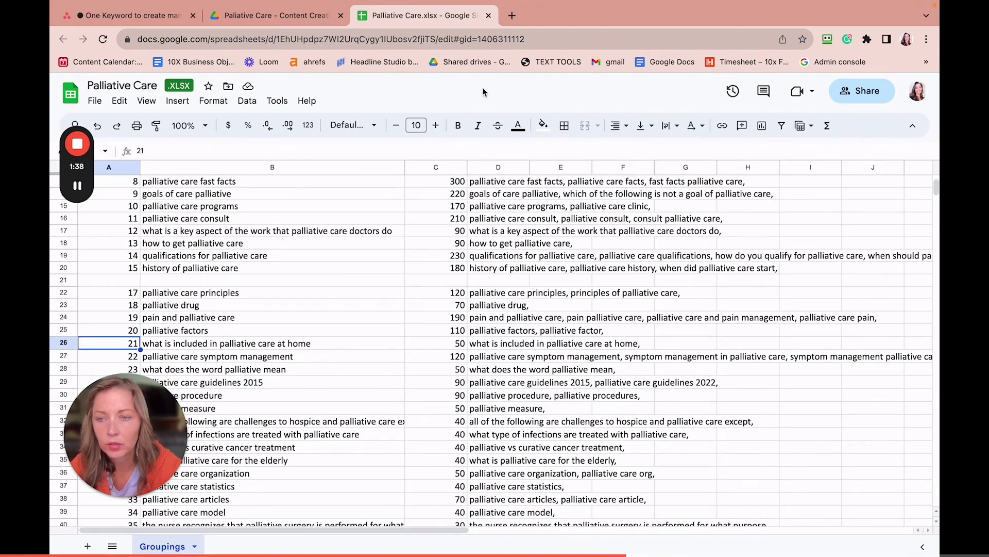
scroll(177, 309, down, 1)
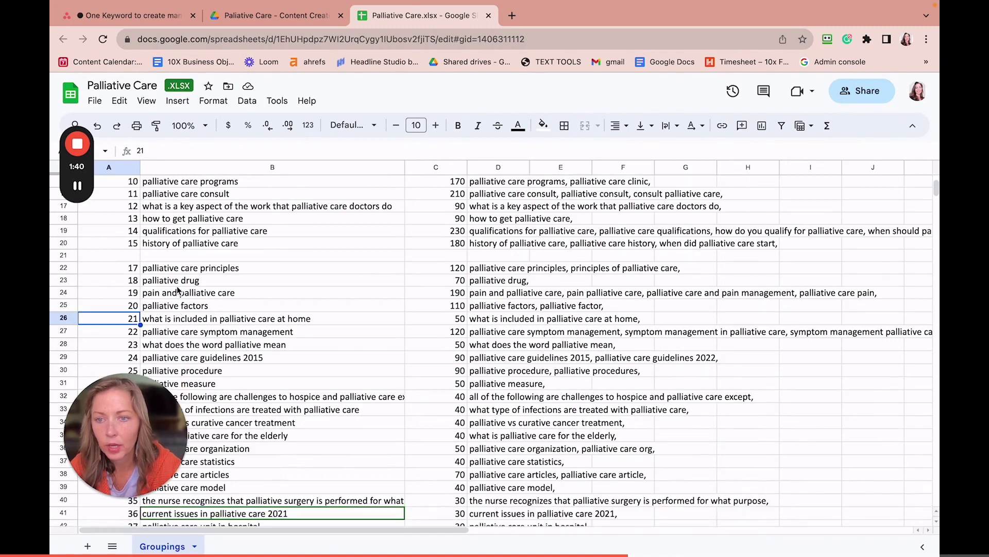
click(180, 284)
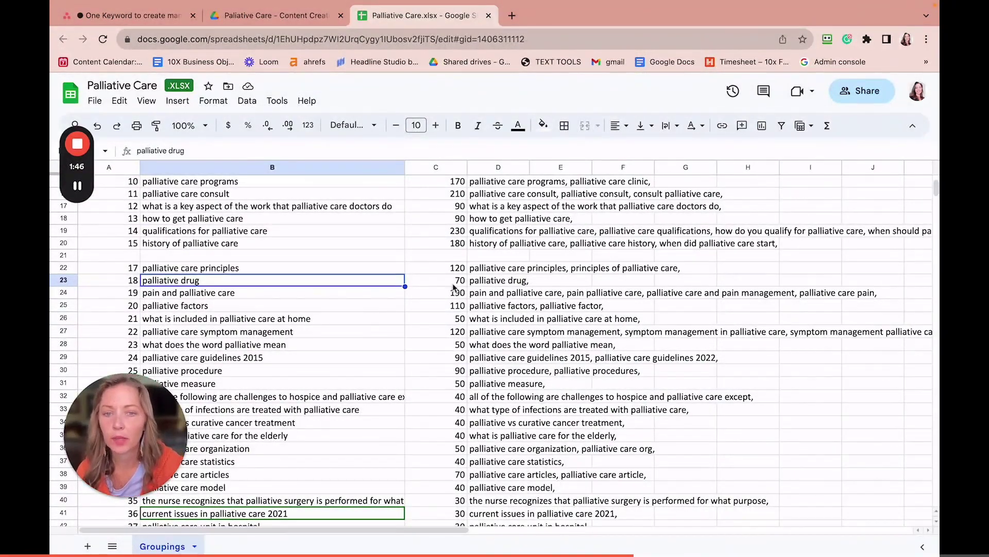
click(66, 281)
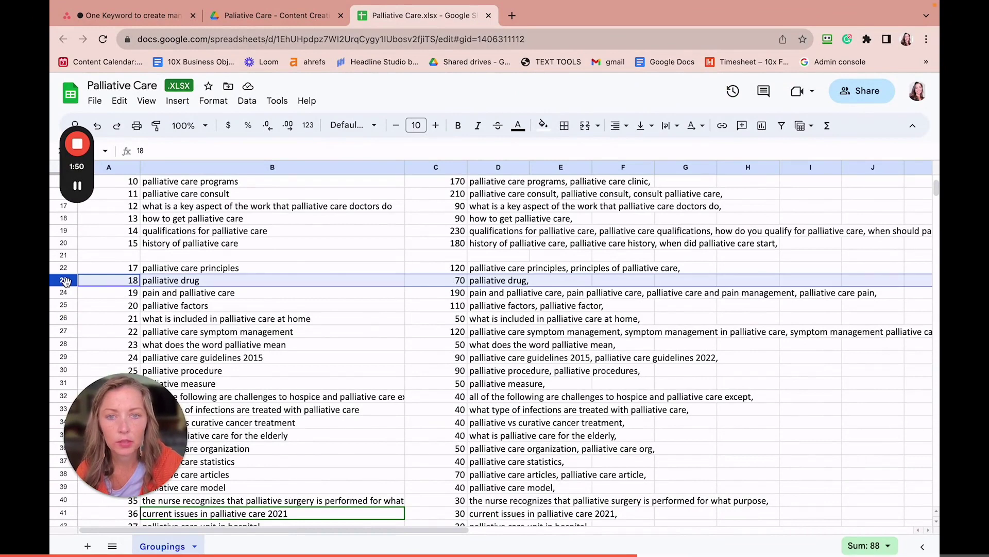
key(Delete)
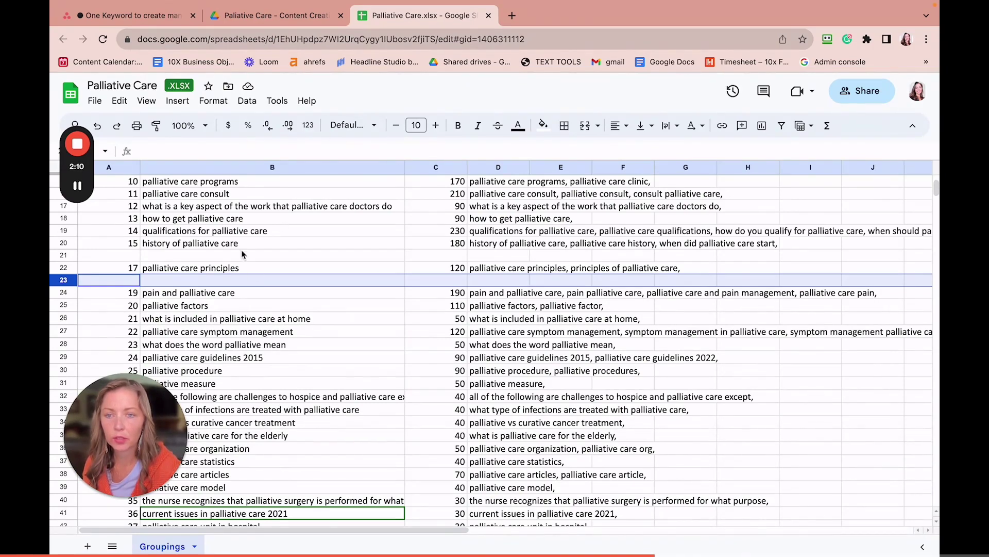
Review the remaining keywords down to "working in palliative care" for ones that don't apply, and return to the start of the list.
key(Down)
key(Down)
key(Down)
key(Down)
key(Down)
key(Down)
key(Down)
key(Down)
key(Down)
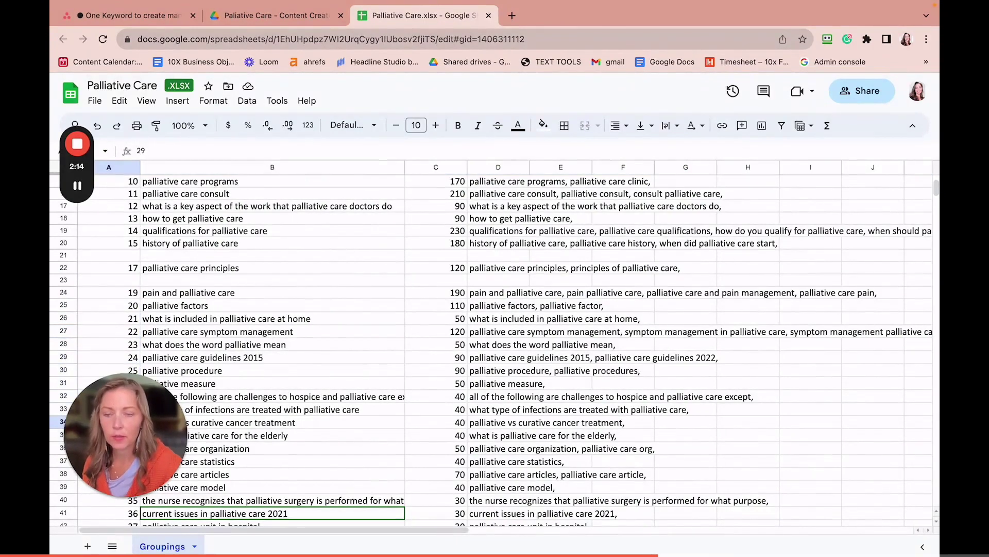
scroll(793, 364, up, 5)
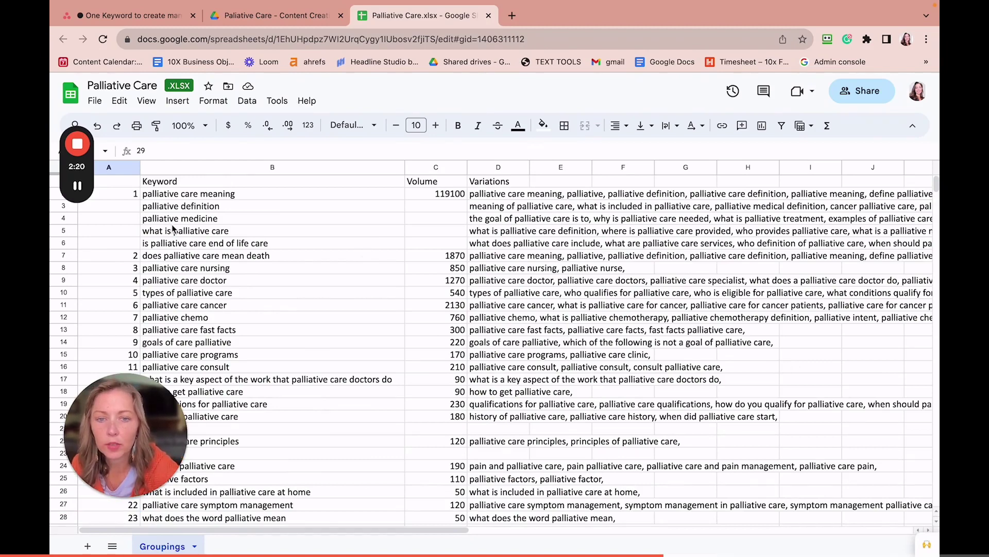
scroll(173, 228, down, 5)
scroll(173, 228, down, 5)
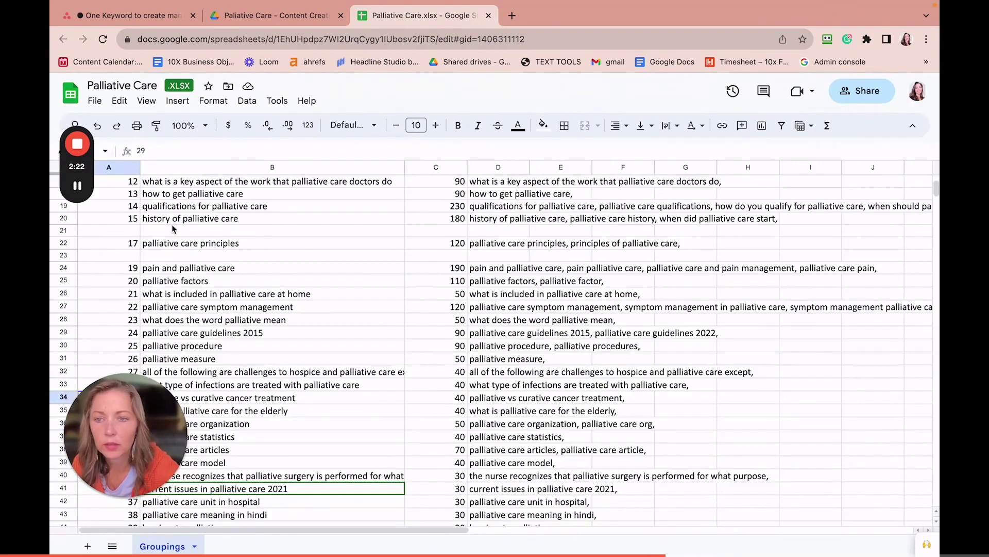
scroll(173, 228, down, 1)
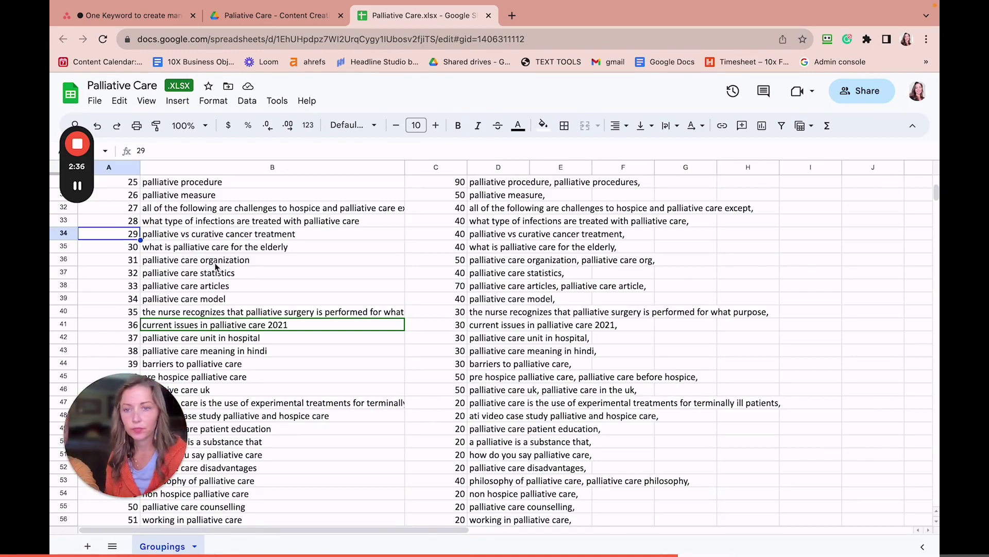
scroll(216, 266, up, 10)
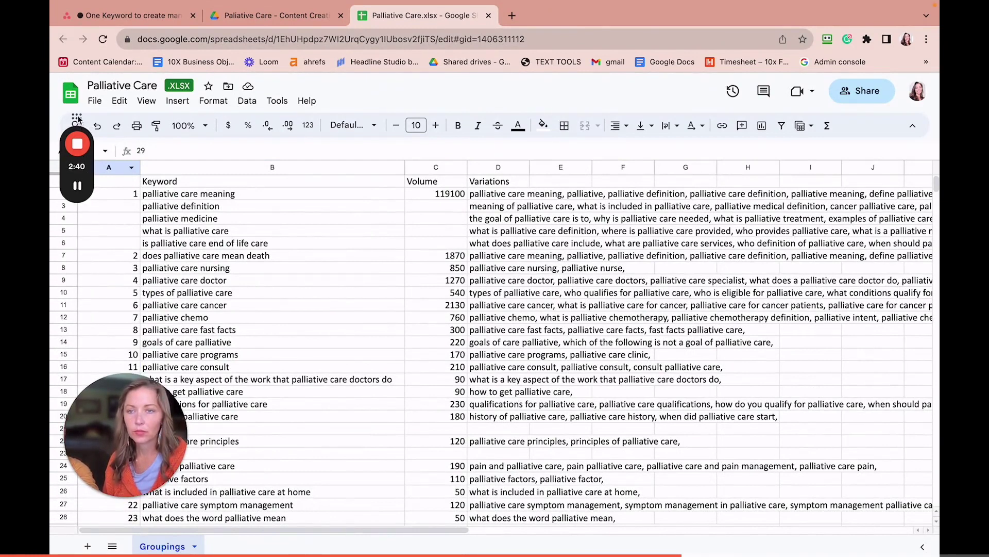
drag(77, 118, 72, 70)
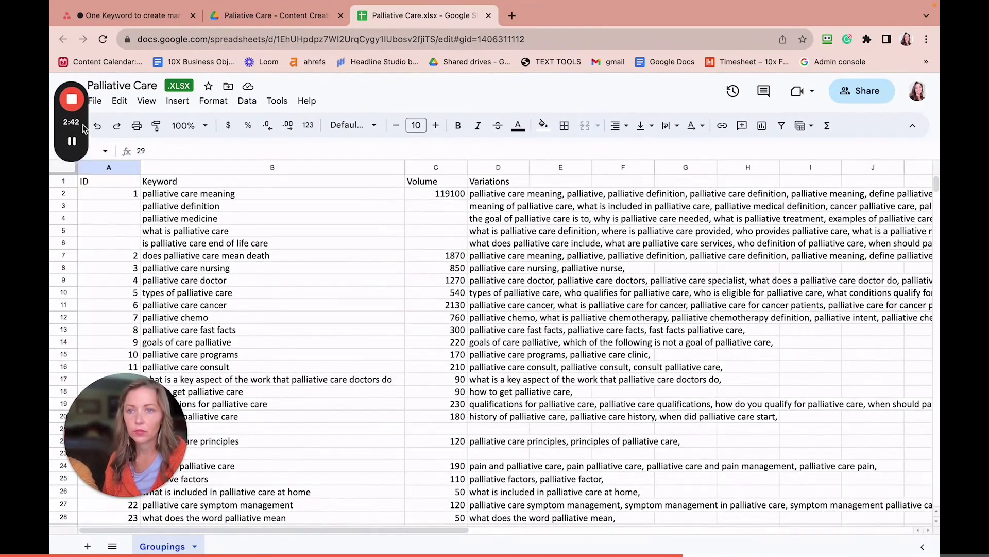
drag(73, 69, 925, 3)
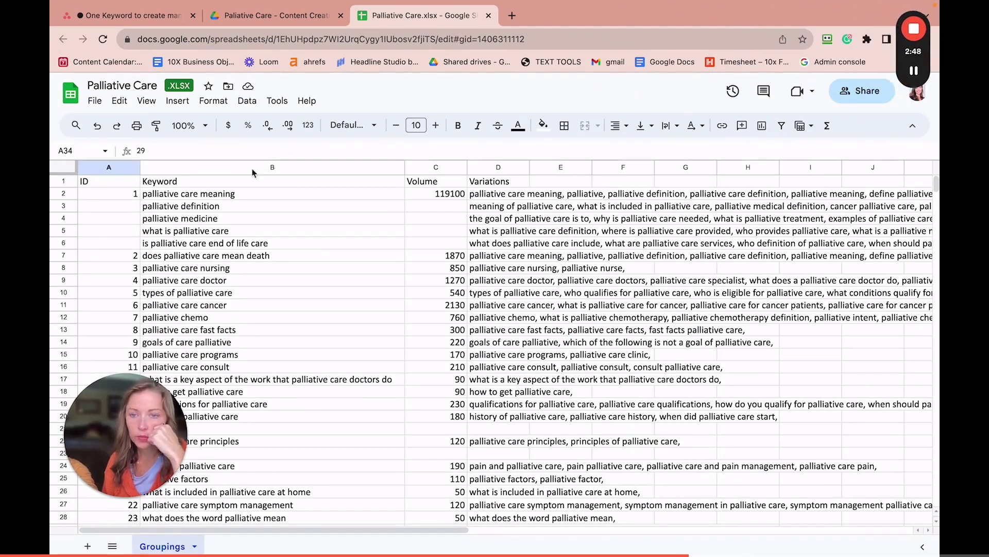
Create a filter on the header row and check the filter options of the Volume column.
click(66, 181)
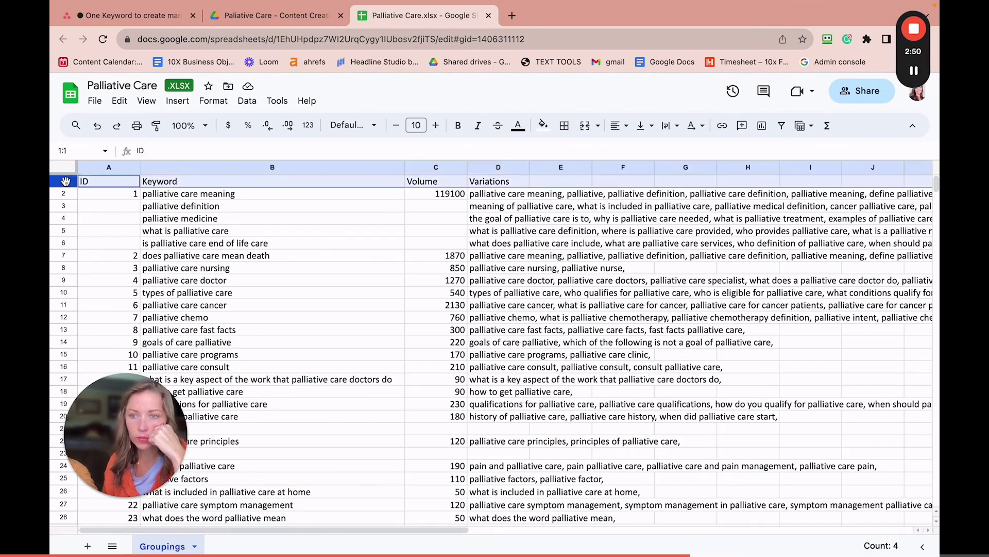
click(782, 127)
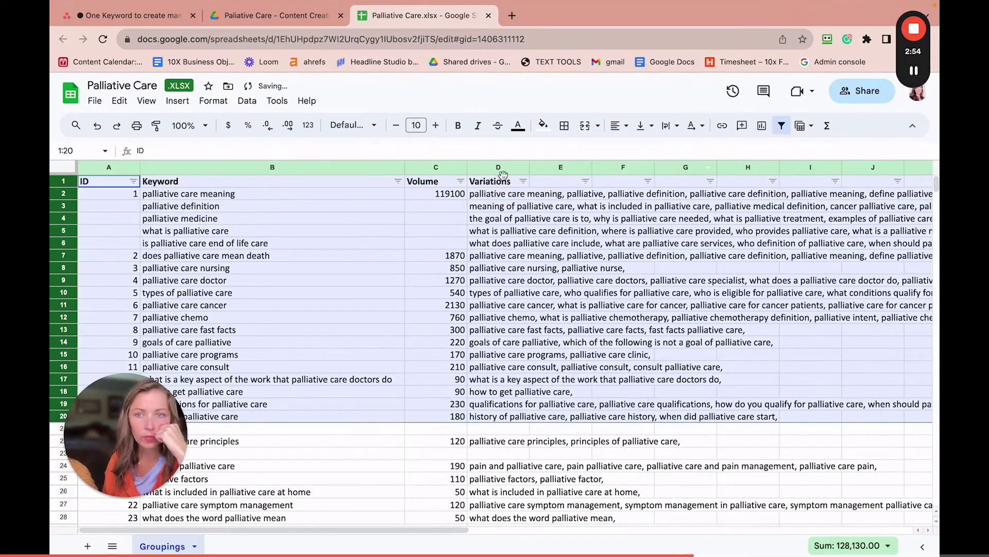
click(460, 182)
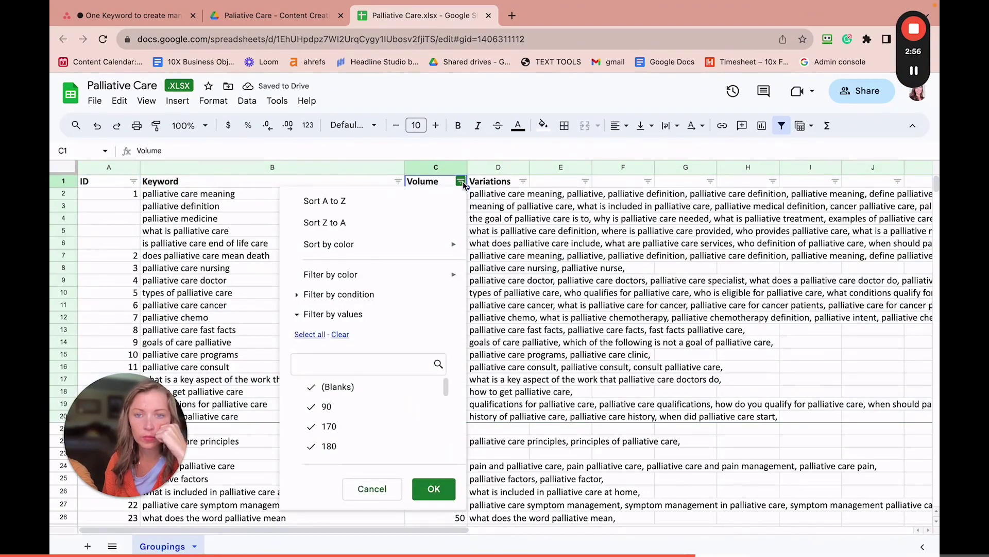
click(464, 184)
click(436, 147)
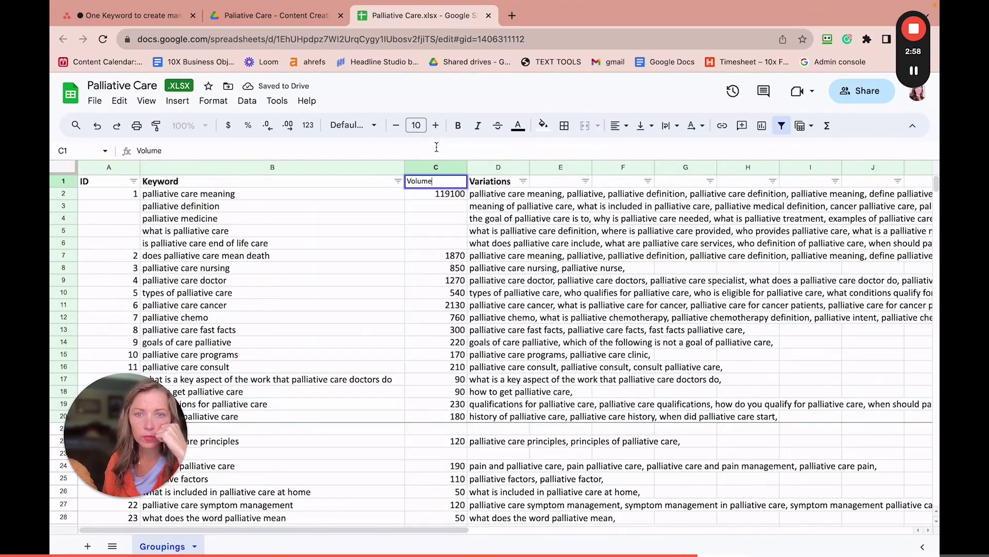
Fill the "palliative care meaning" volume of 119100 down through the "is palliative care end of life care" row.
click(442, 196)
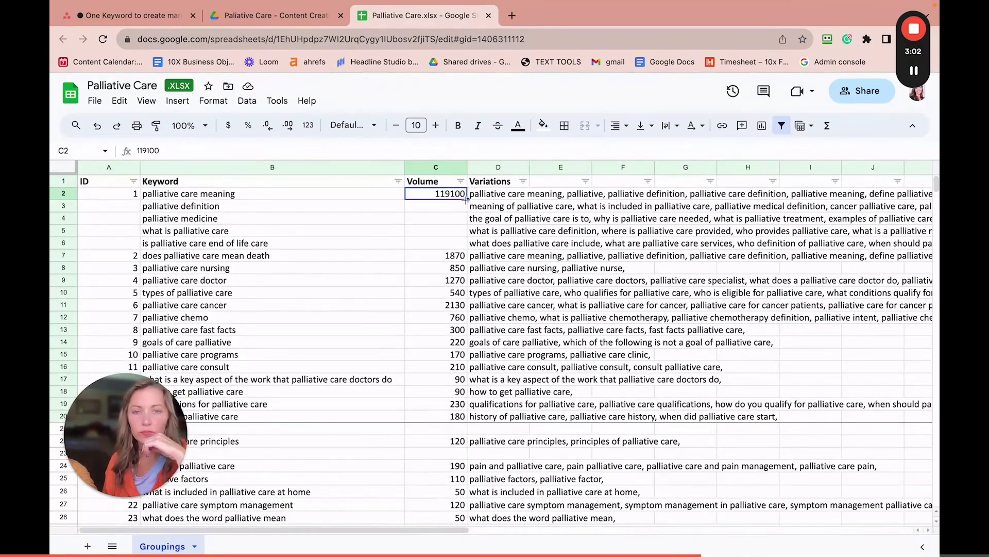
drag(466, 198, 466, 249)
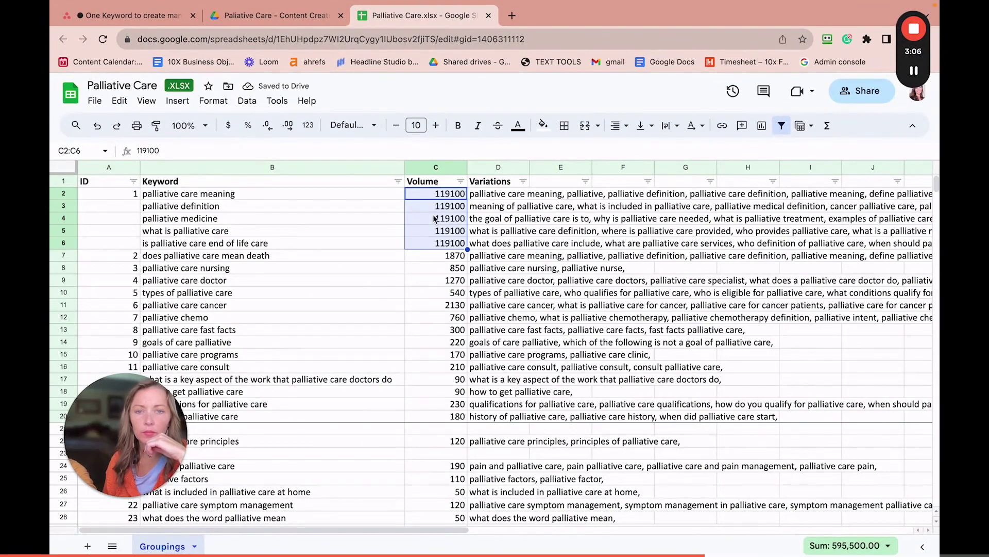
Try sorting the filtered rows by Volume from A to Z and undo the sort.
click(461, 181)
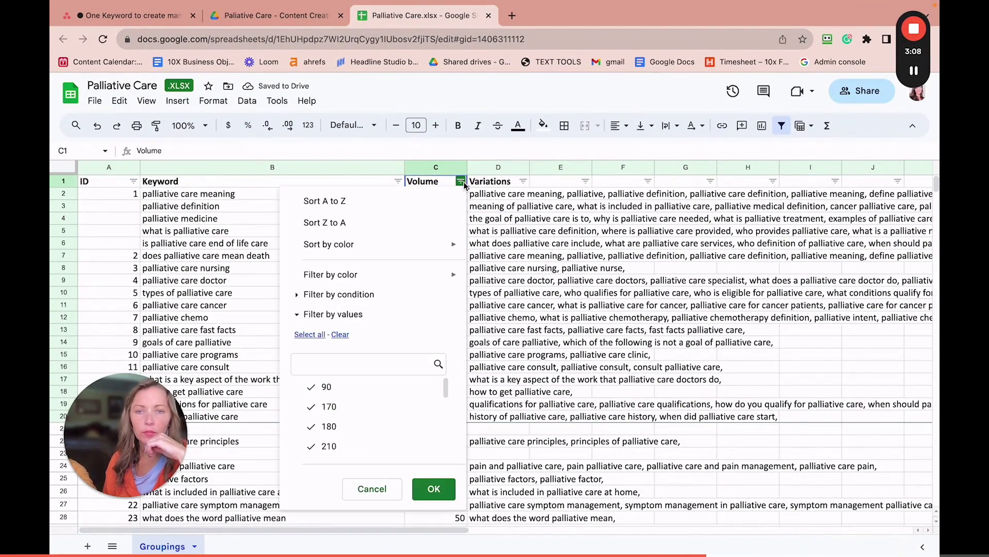
click(414, 213)
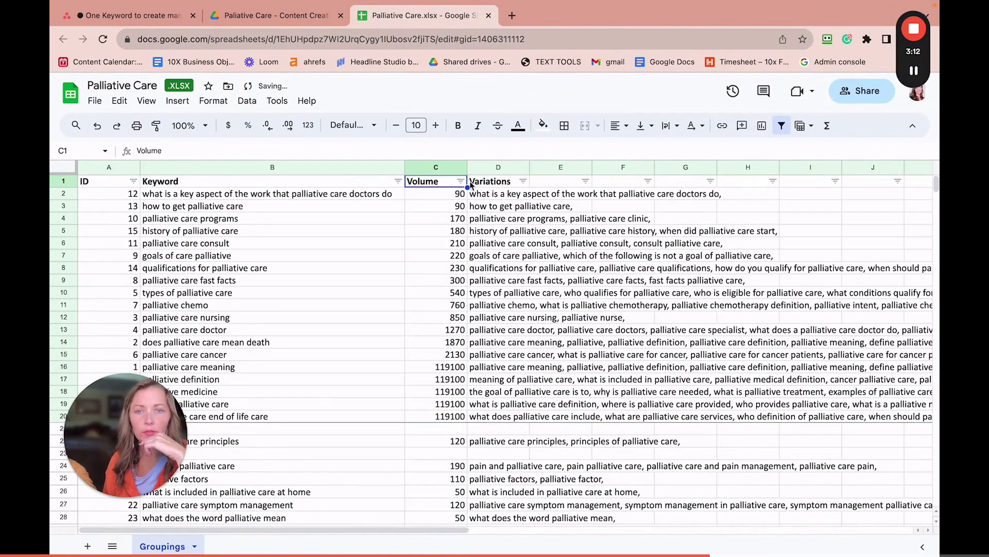
click(471, 184)
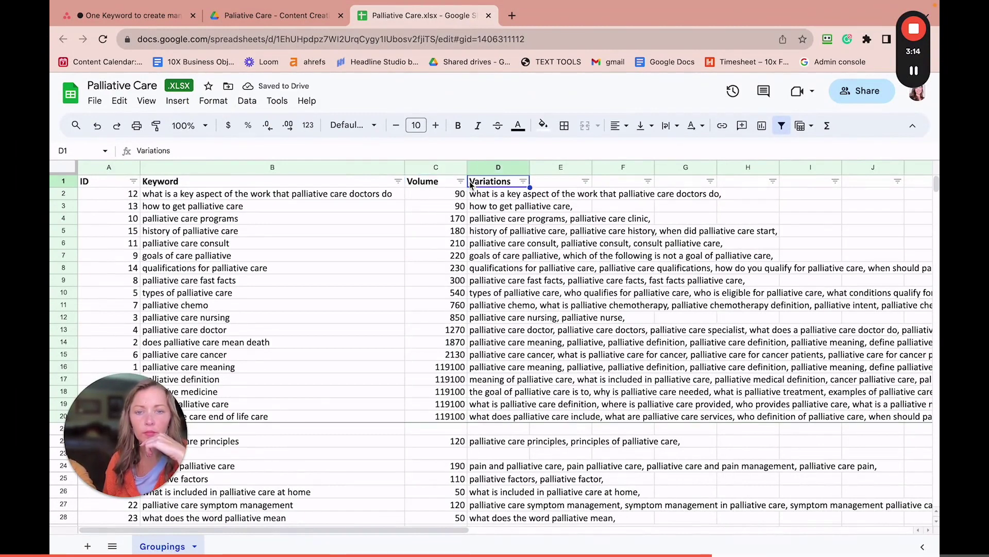
key(ctrl+z)
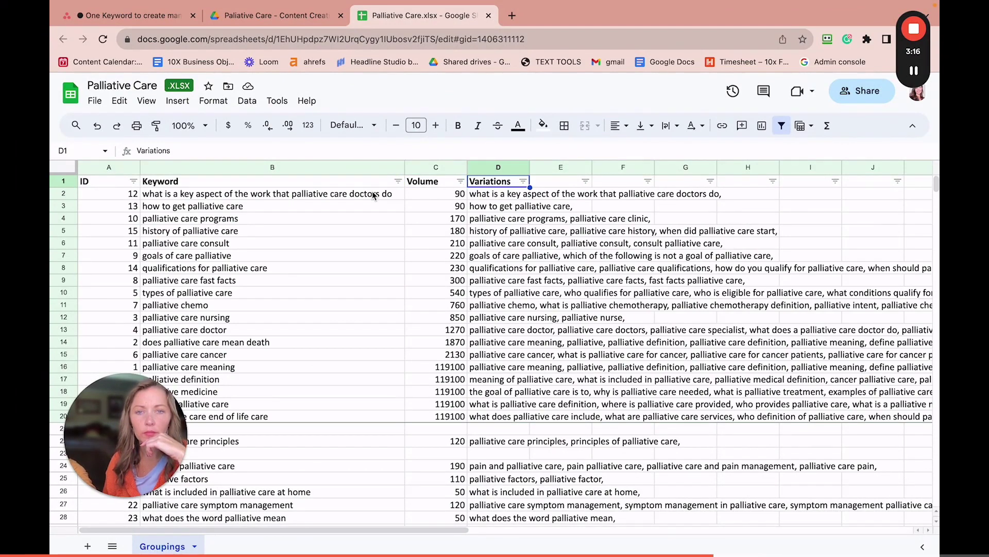
Check where the filtered range ends and delete the blank row between "history of palliative care" and "palliative care principles".
click(397, 468)
click(442, 432)
scroll(442, 433, down, 2)
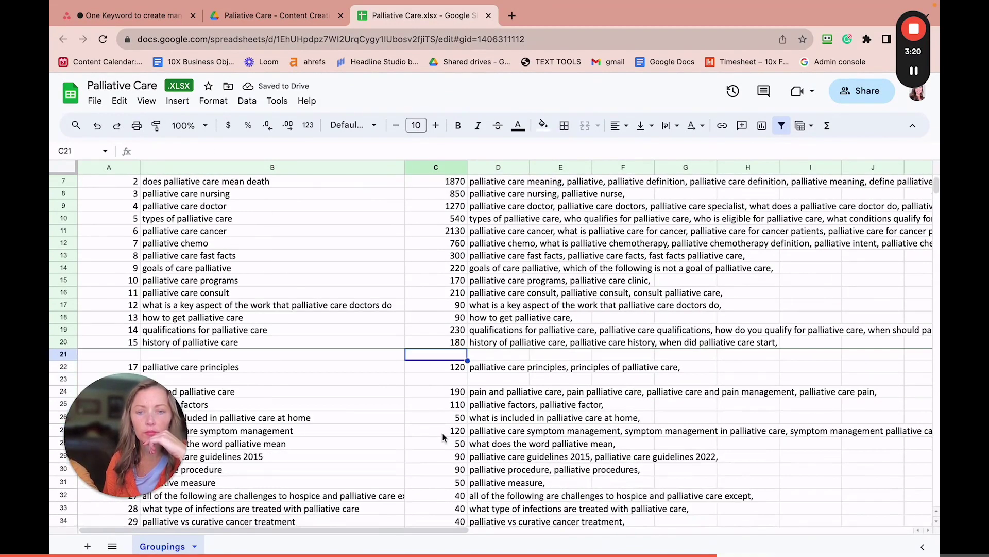
click(116, 340)
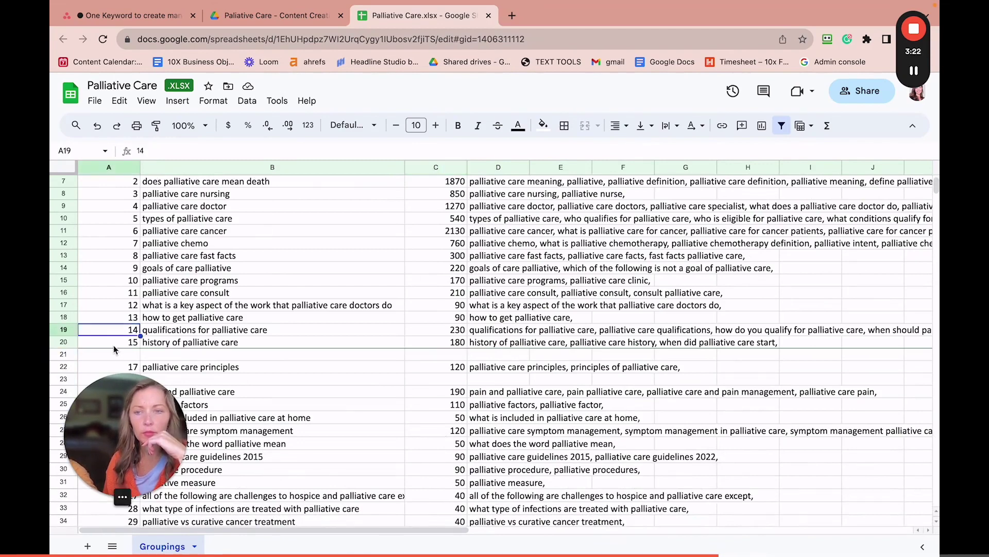
click(152, 344)
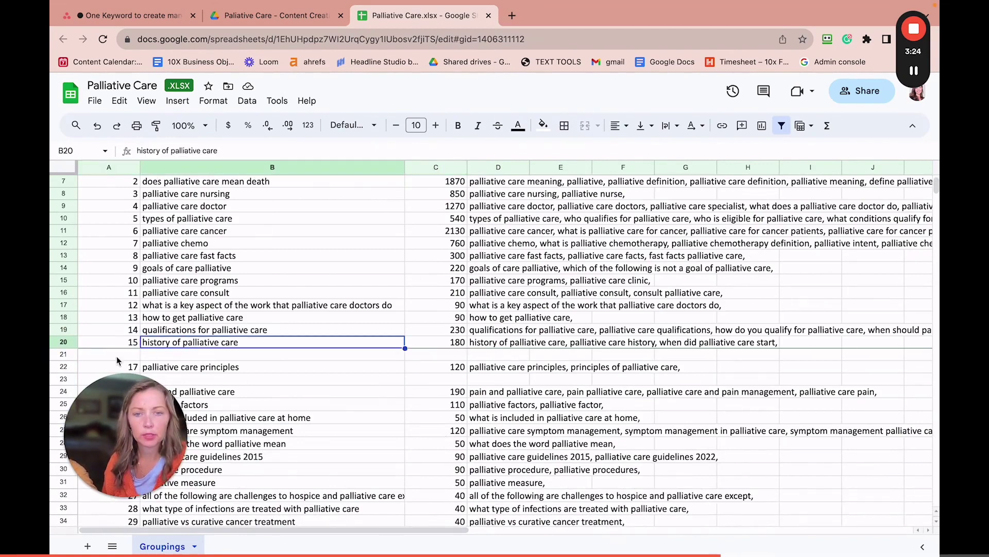
click(64, 355)
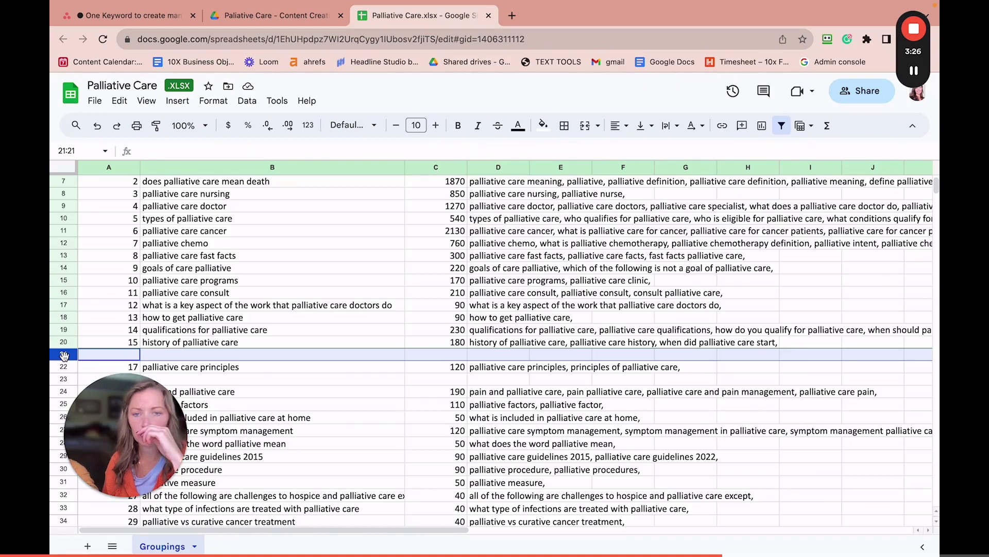
right_click(64, 355)
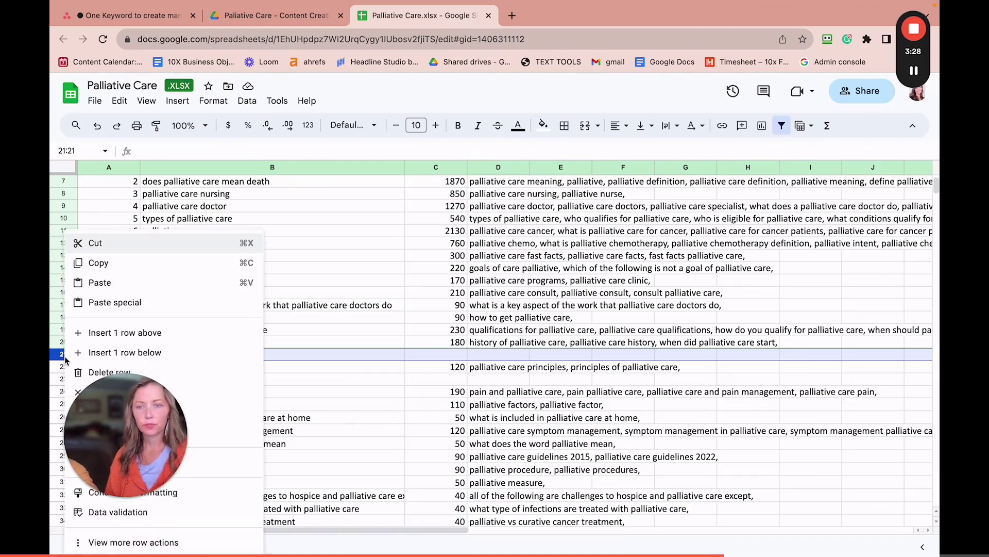
click(74, 371)
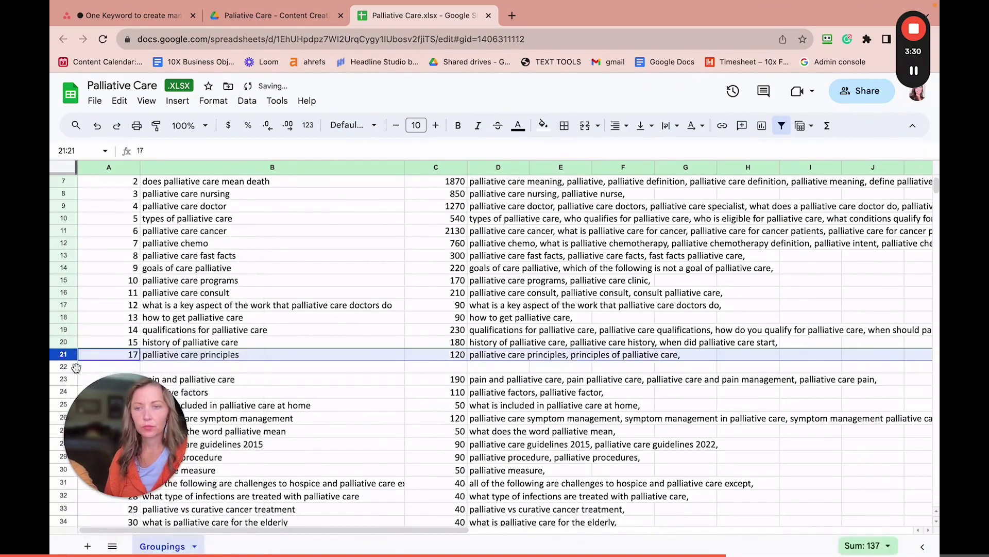
Delete the blank row between "palliative care principles" and "pain and palliative care".
scroll(76, 368, down, 1)
click(64, 341)
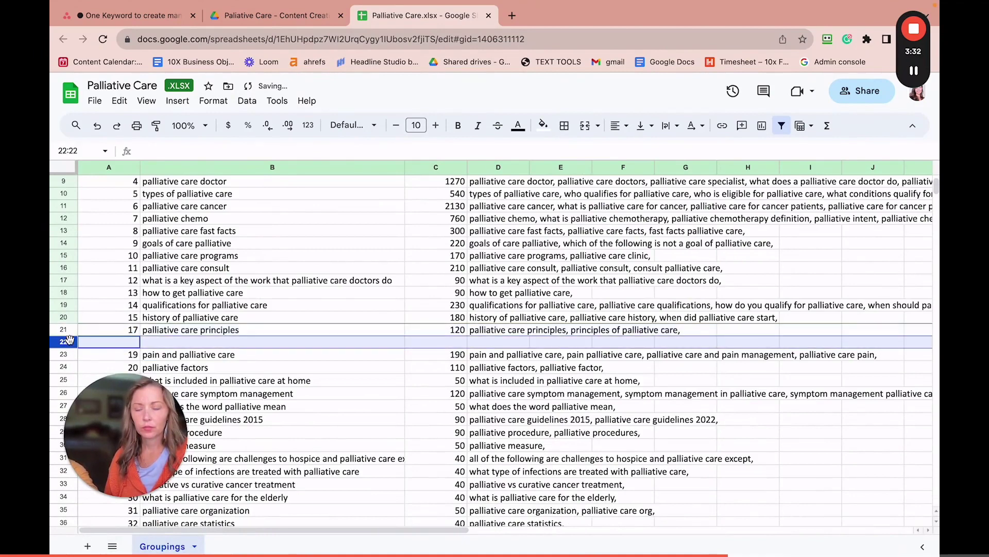
right_click(64, 341)
click(95, 372)
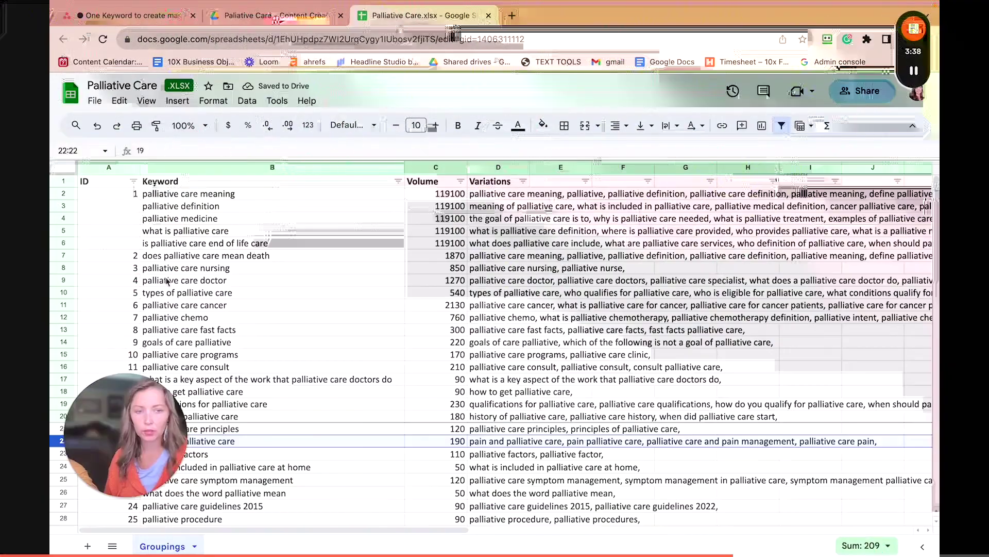
Sort the filtered rows by Volume from A to Z.
click(458, 182)
click(325, 200)
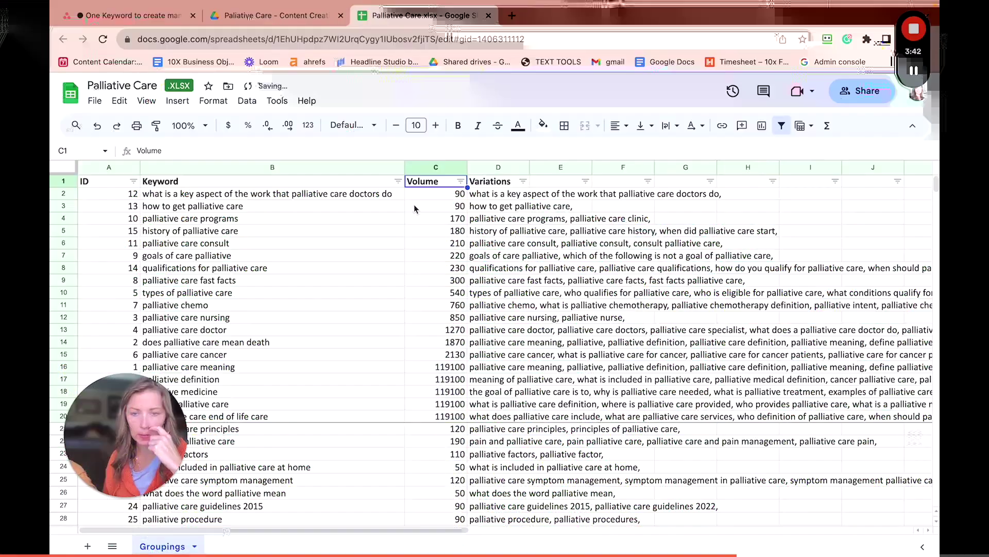
Look through the Volume column's filter options and sort the filtered rows by Volume from Z to A.
click(461, 181)
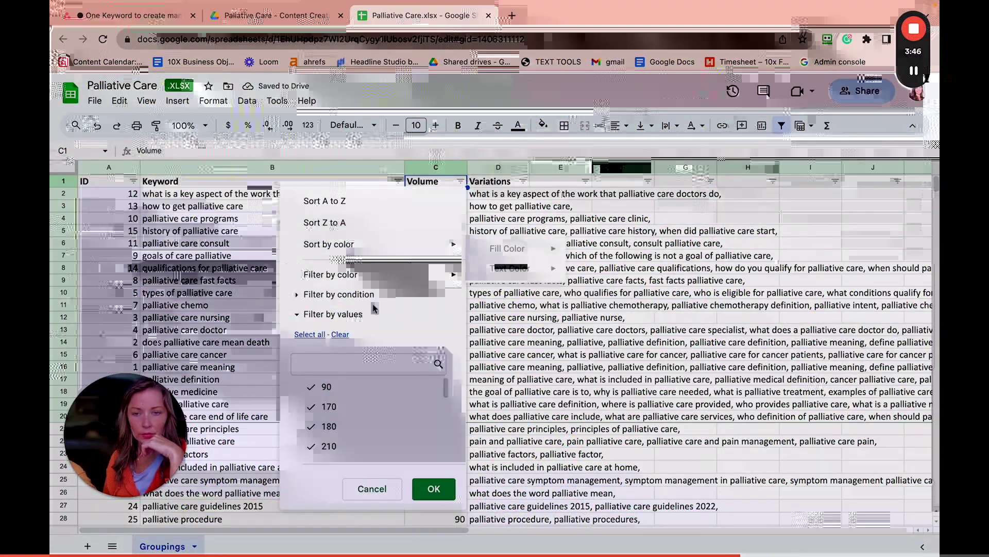
scroll(340, 418, down, 5)
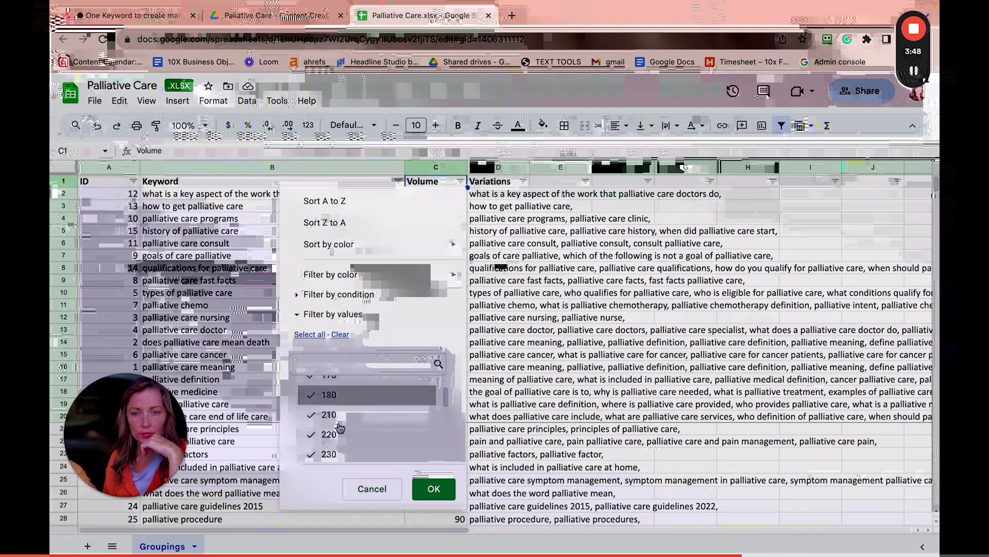
scroll(340, 423, down, 2)
scroll(351, 413, up, 10)
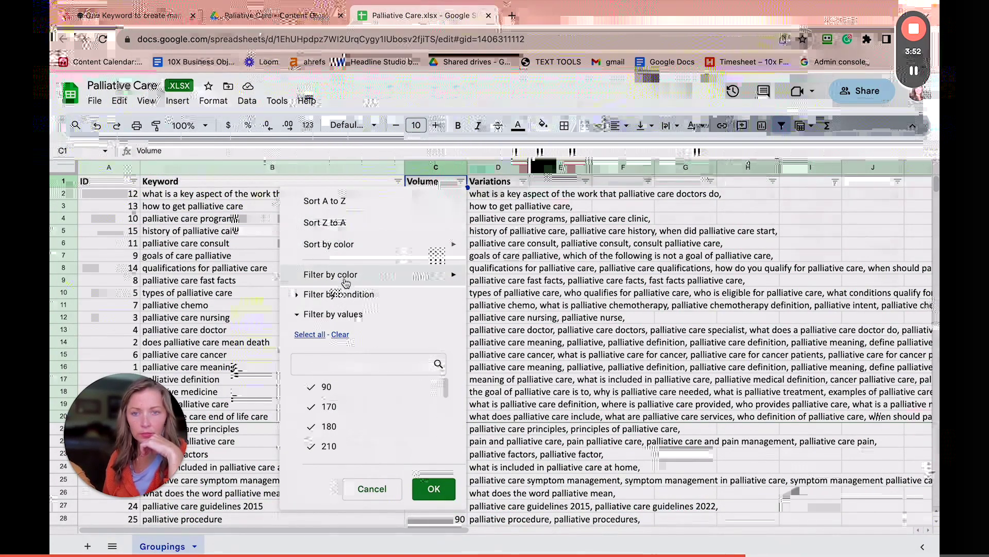
mouse_move(347, 283)
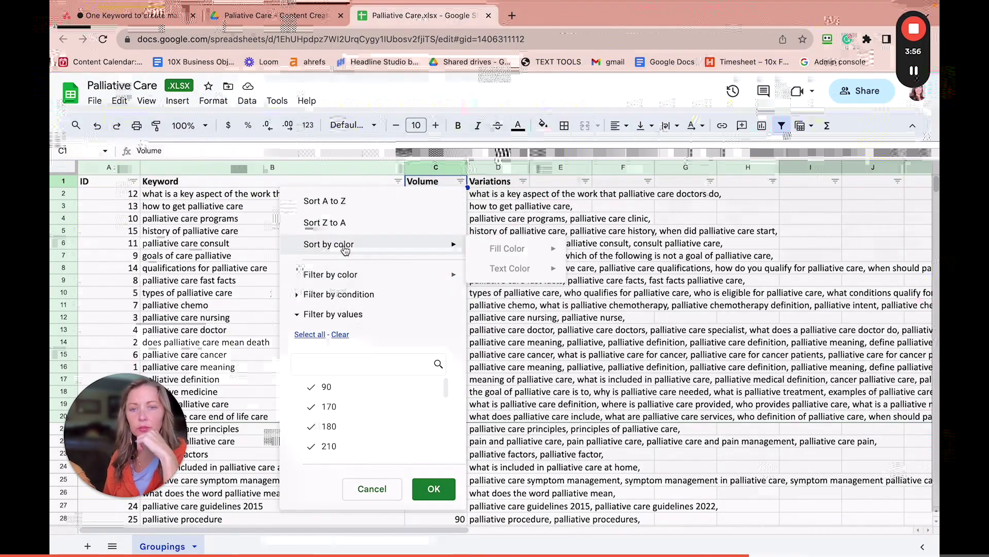
click(341, 316)
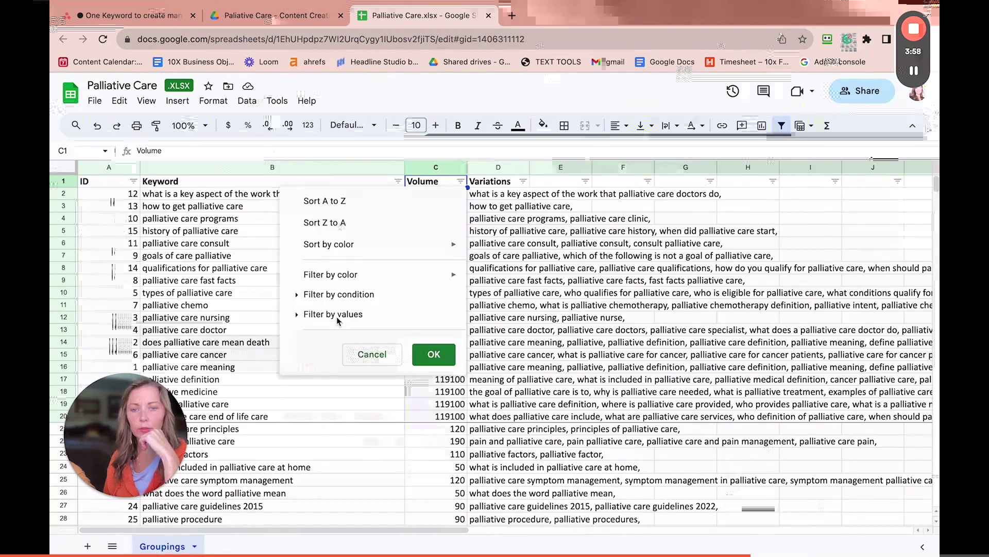
click(297, 315)
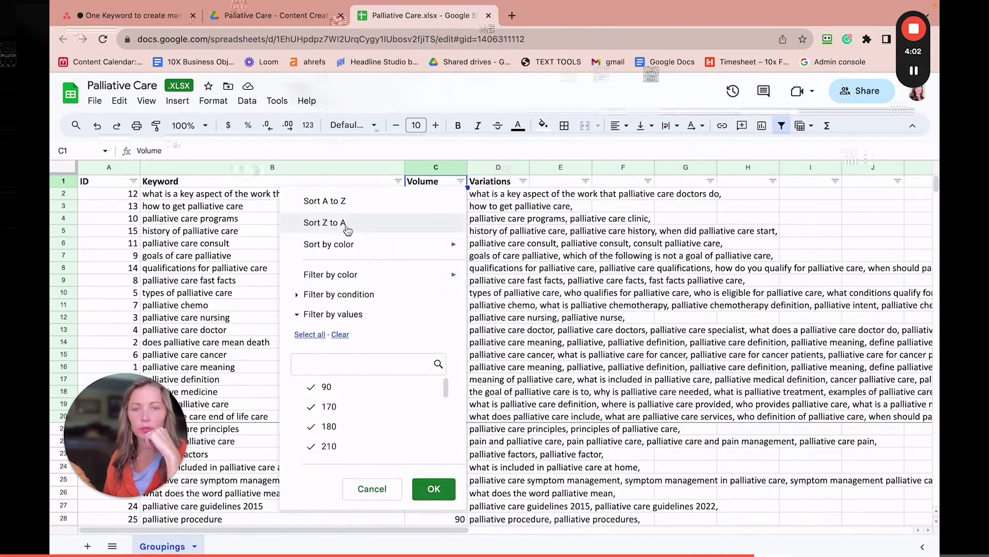
click(329, 222)
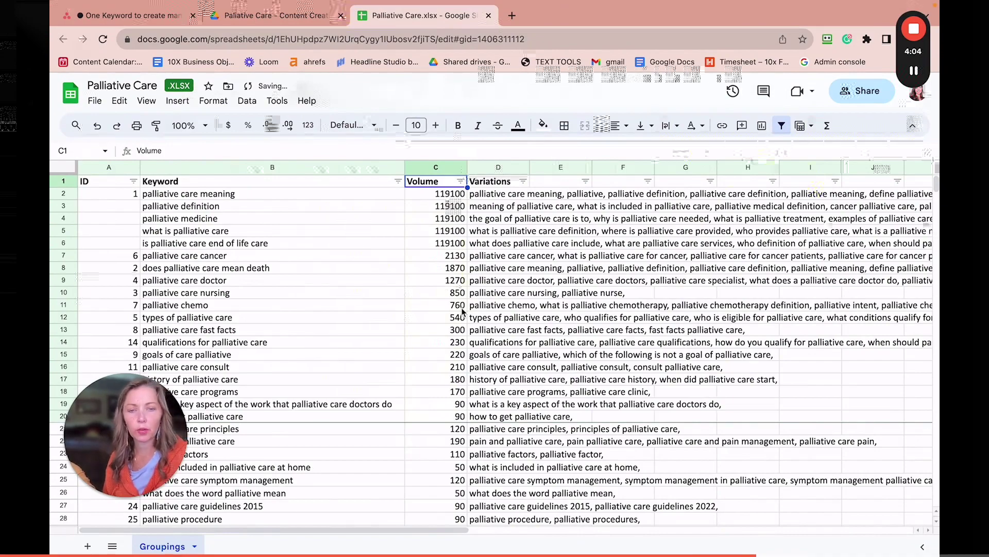
Look over the sorted rows down past the end of the list and check the Volume column's filter values.
scroll(462, 311, down, 6)
scroll(462, 311, down, 5)
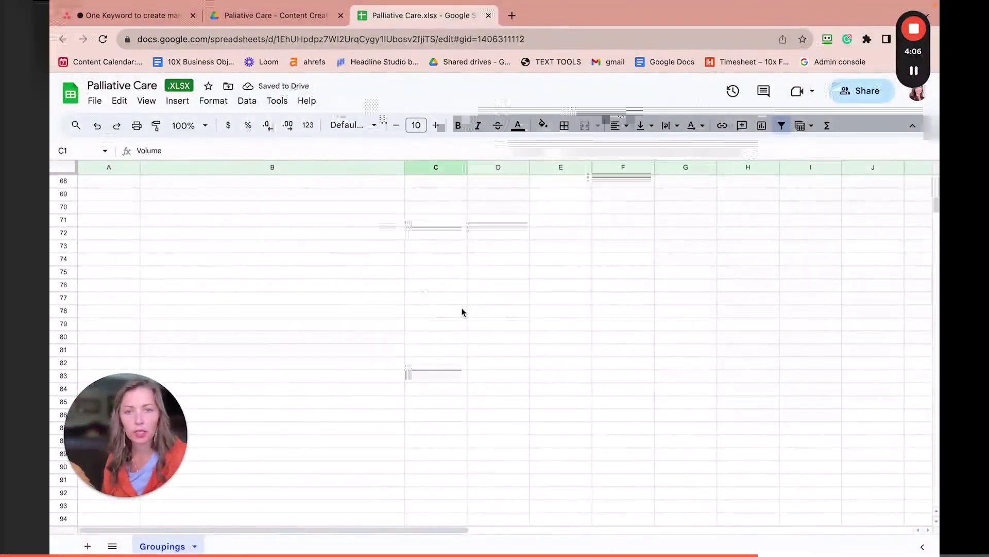
scroll(462, 311, up, 11)
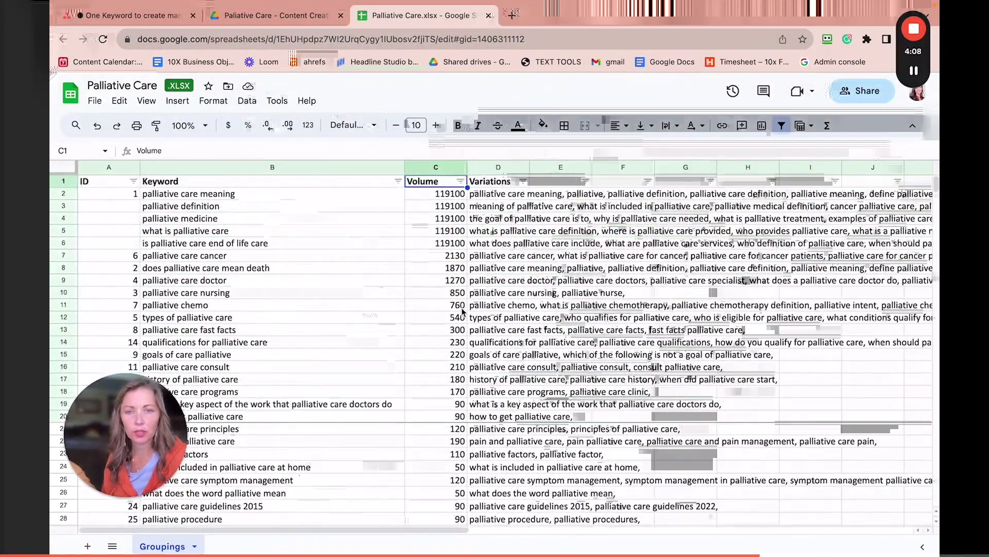
click(461, 181)
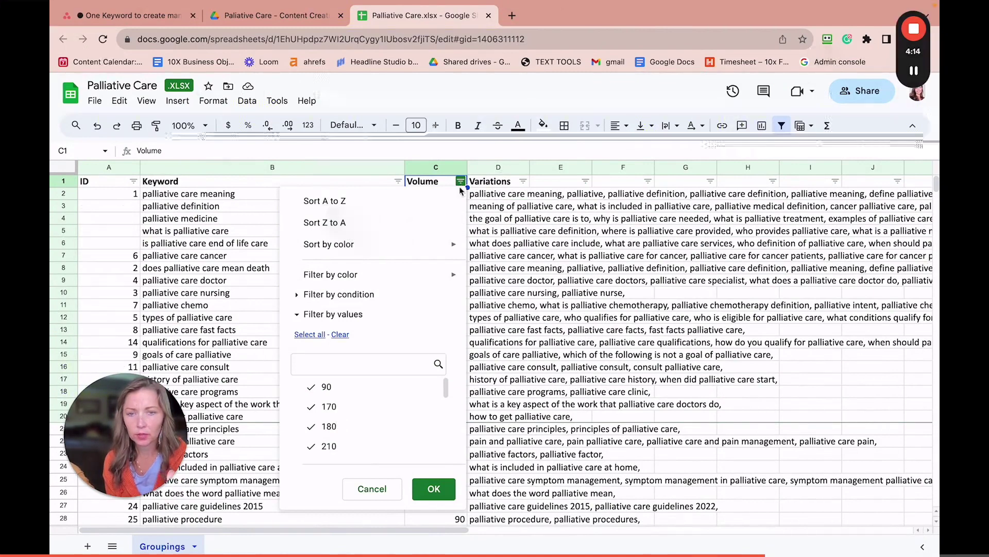
click(434, 488)
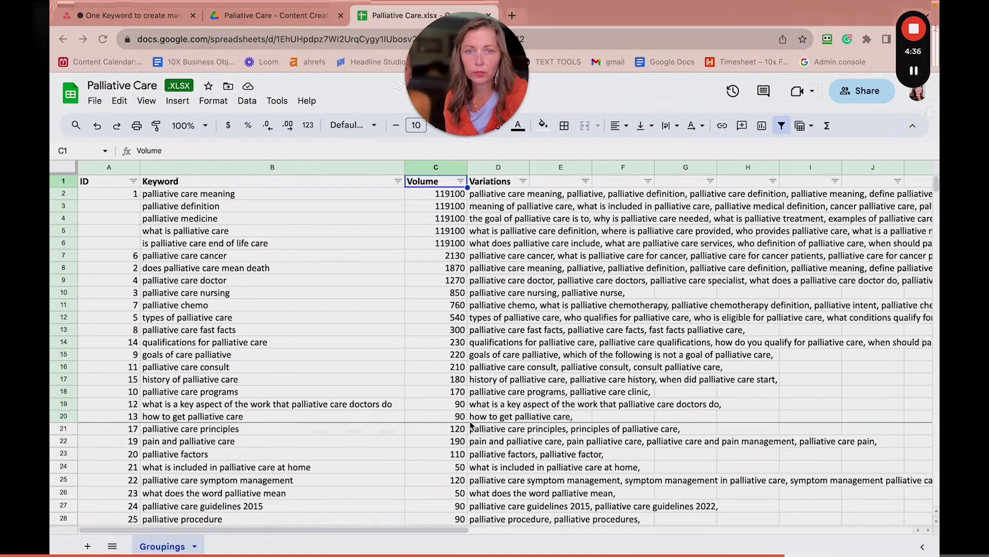
Check the low-volume keywords and clear all contents of the "what is included in palliative care at home" row.
scroll(471, 425, down, 1)
scroll(471, 426, down, 1)
scroll(471, 425, up, 3)
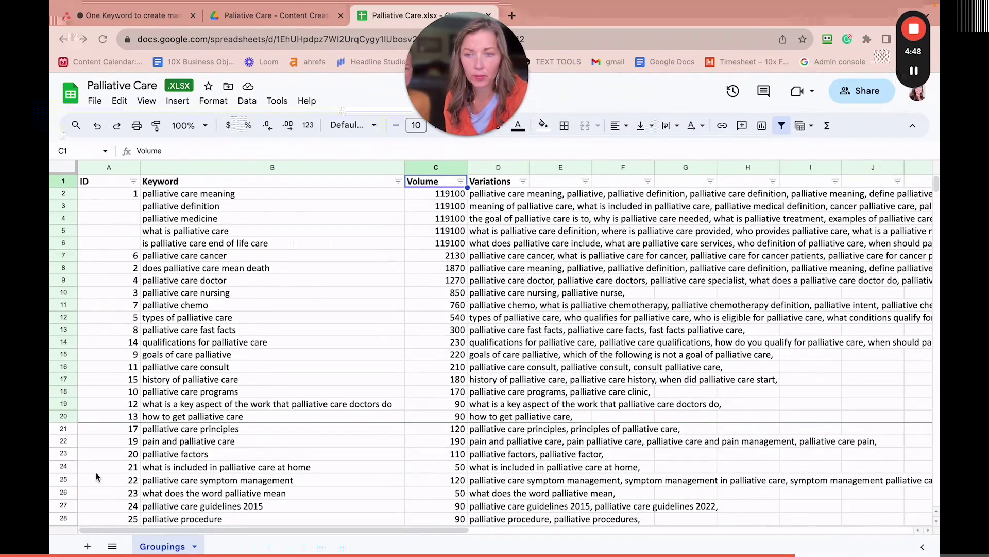
click(63, 466)
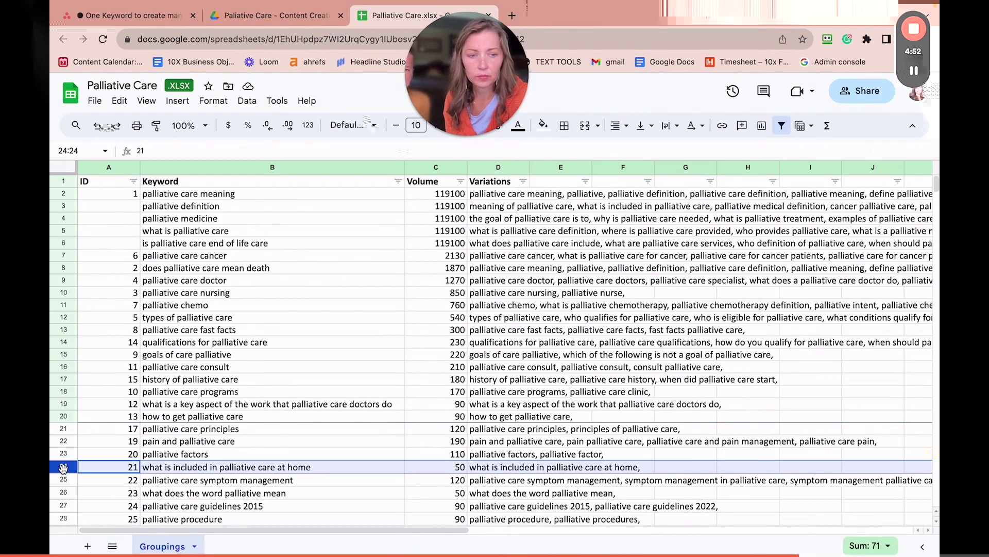
key(Delete)
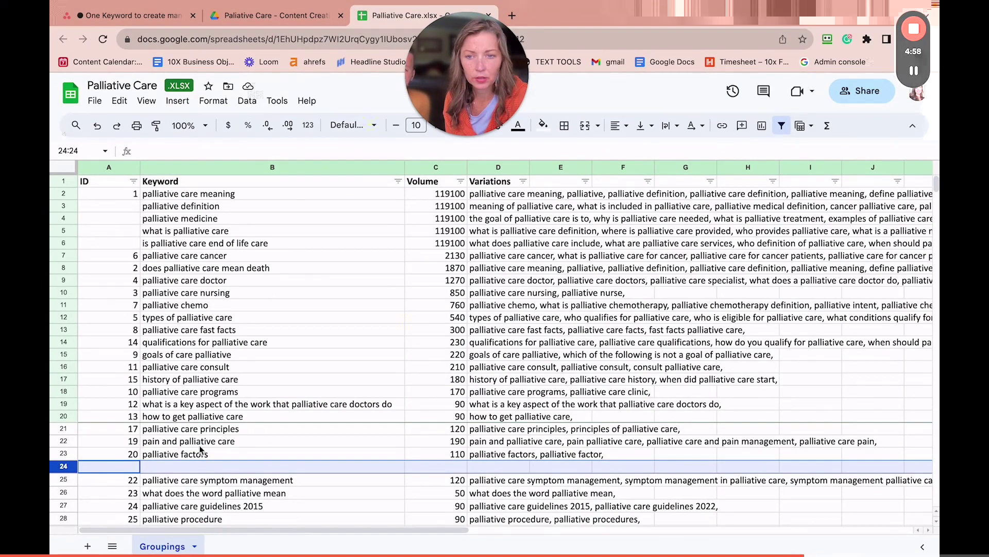
Clear the contents of the "palliative factors" row.
click(72, 451)
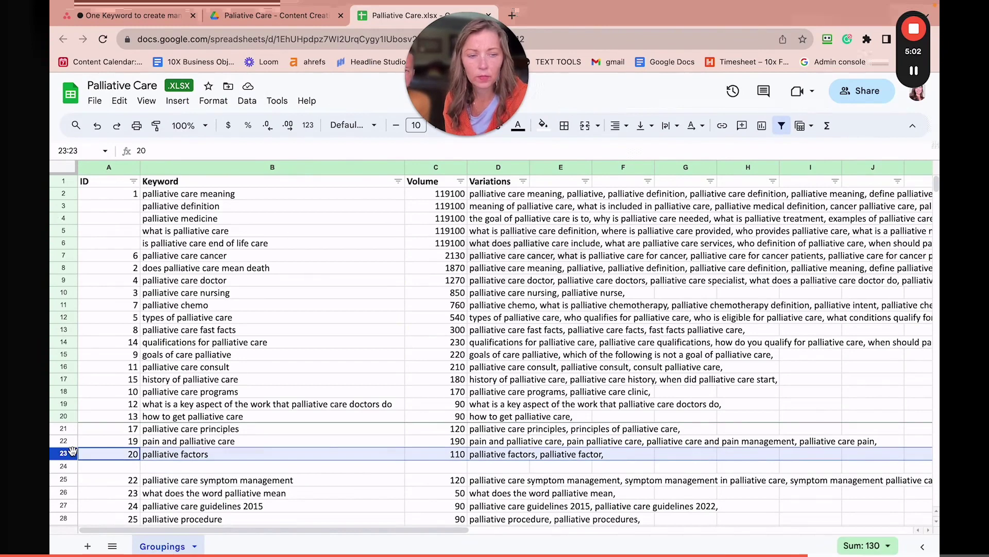
key(Delete)
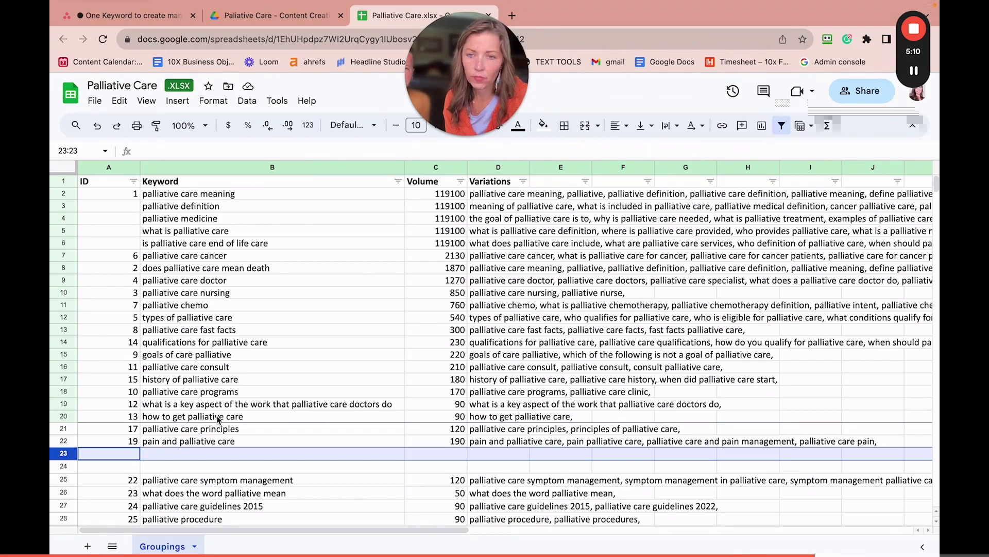
double_click(483, 419)
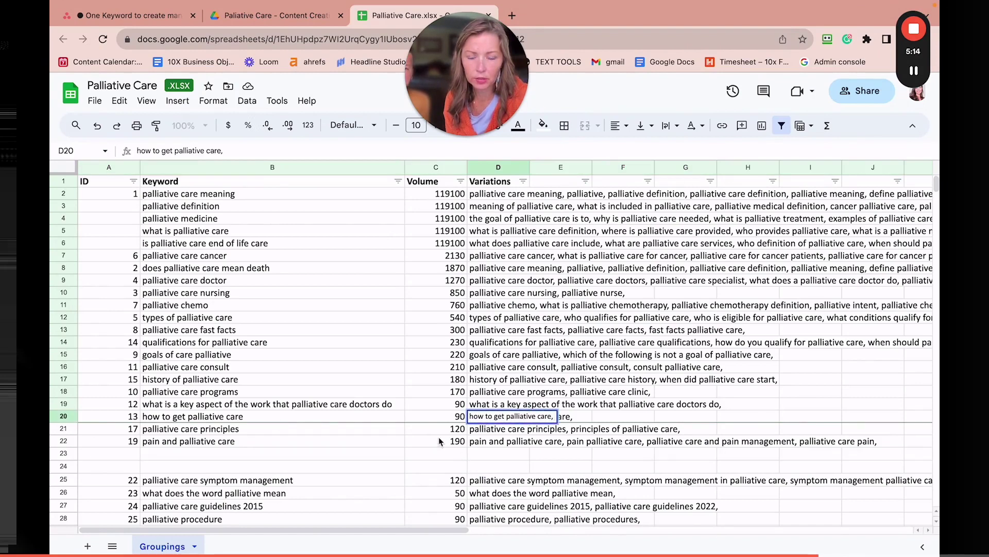
click(264, 407)
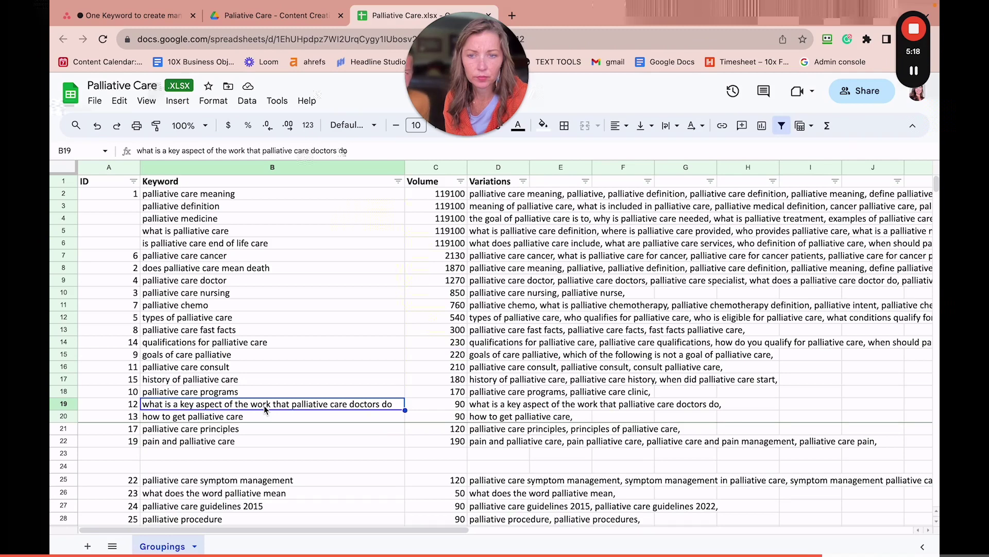
click(607, 422)
click(547, 418)
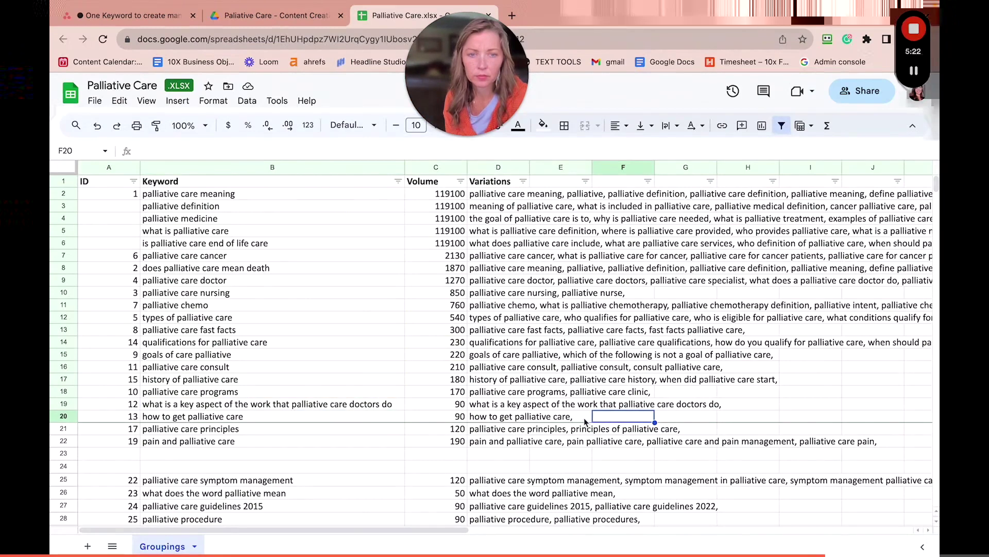
click(499, 421)
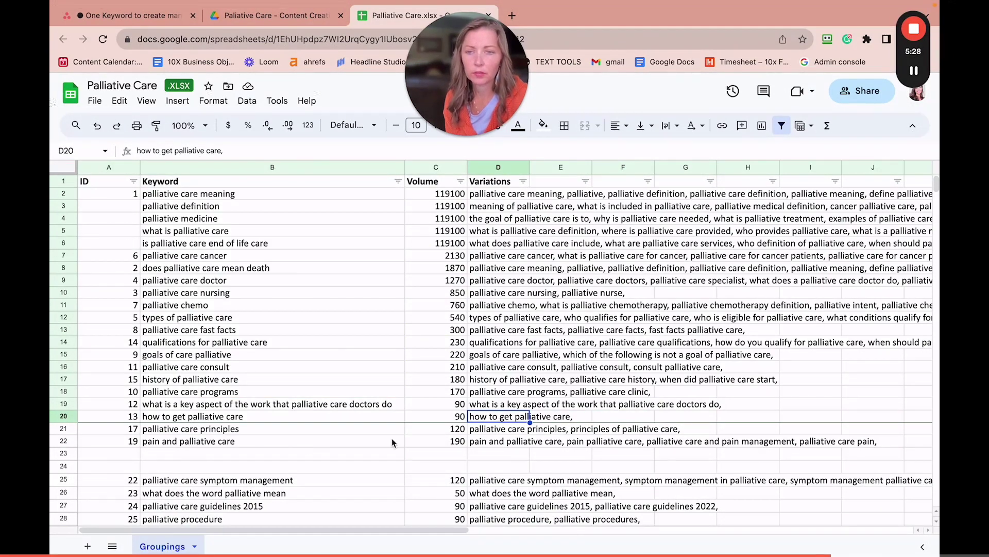
click(595, 416)
click(583, 419)
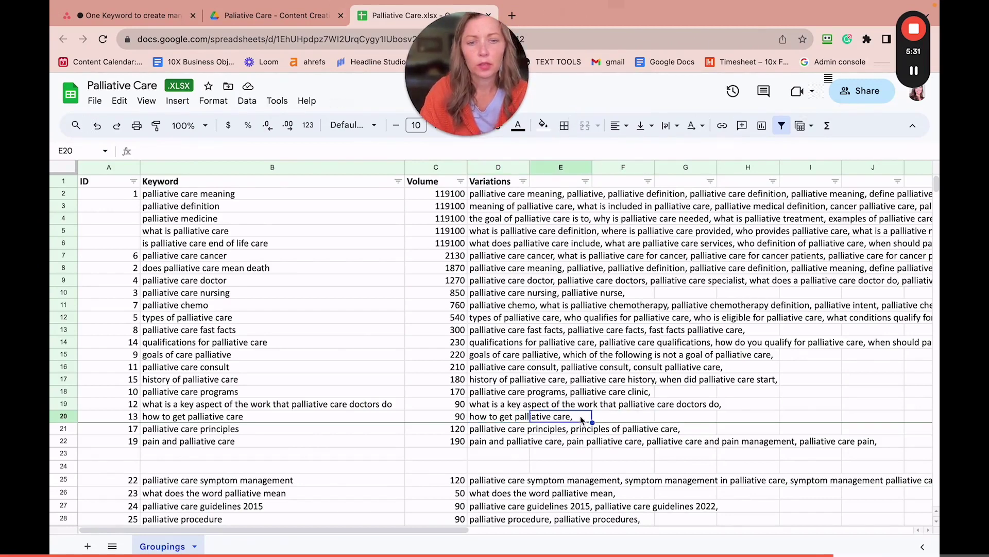
double_click(478, 419)
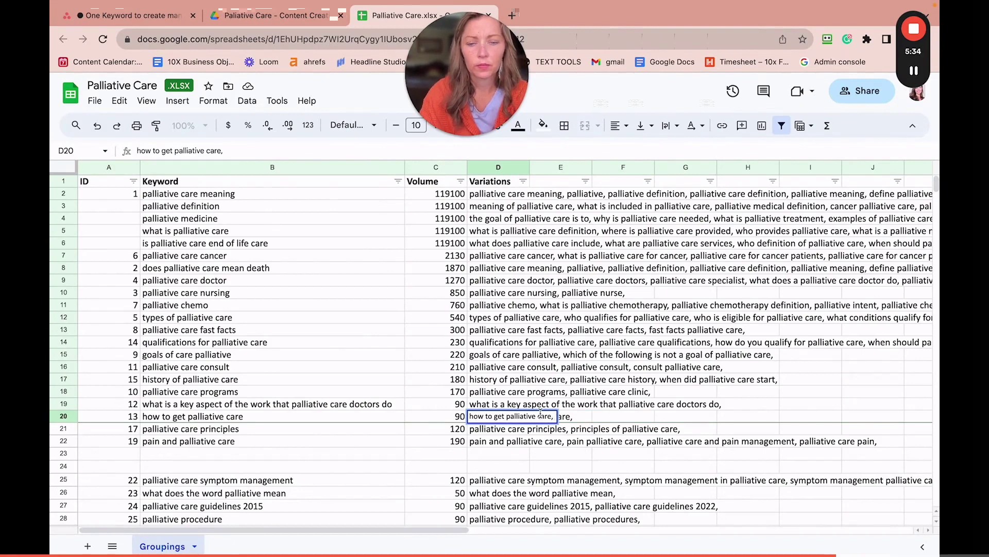
text(palliat)
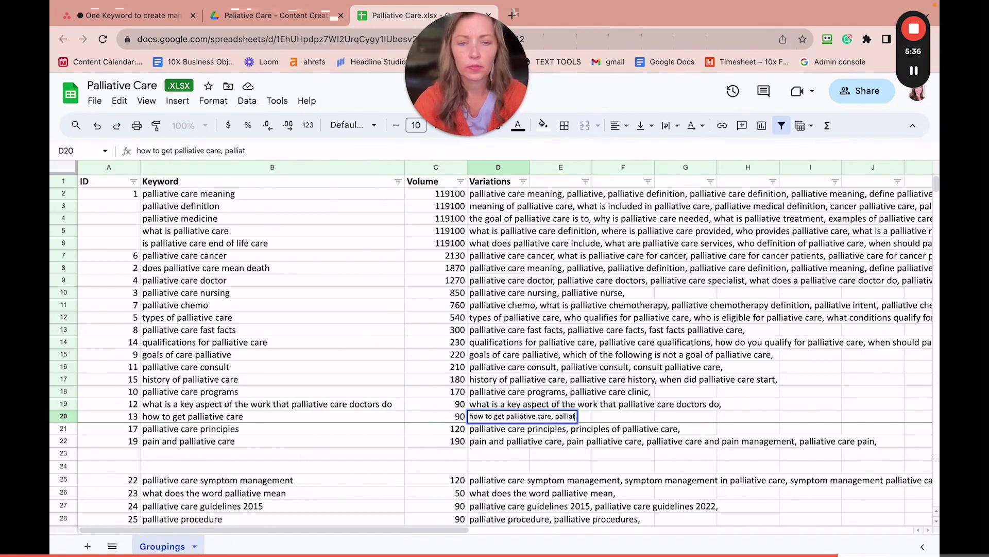
text(ive factors,)
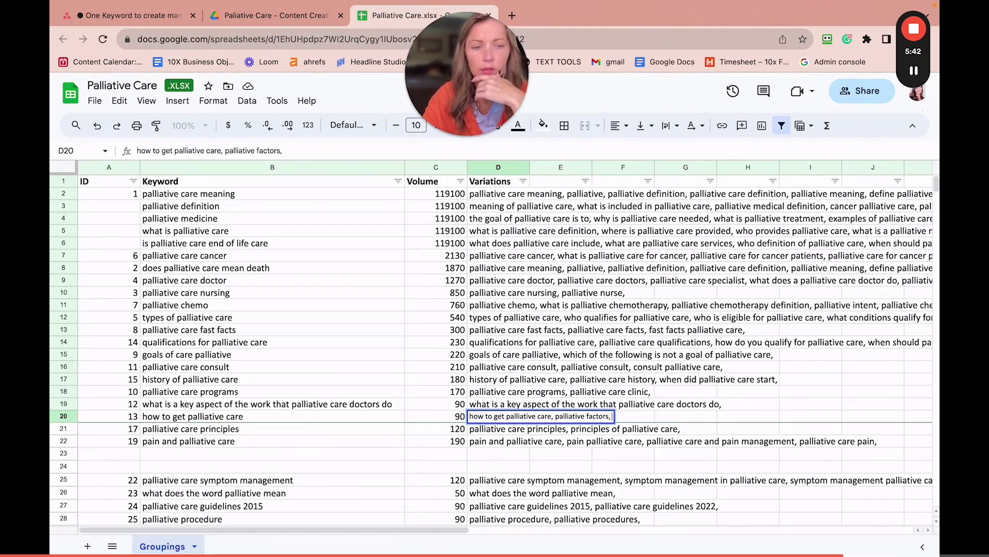
key(BackSpace)
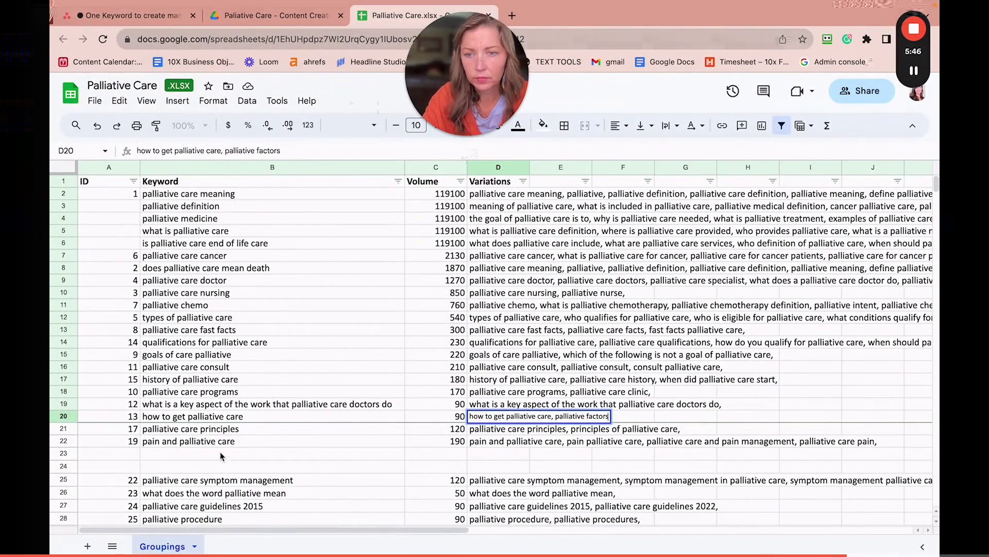
scroll(167, 461, down, 3)
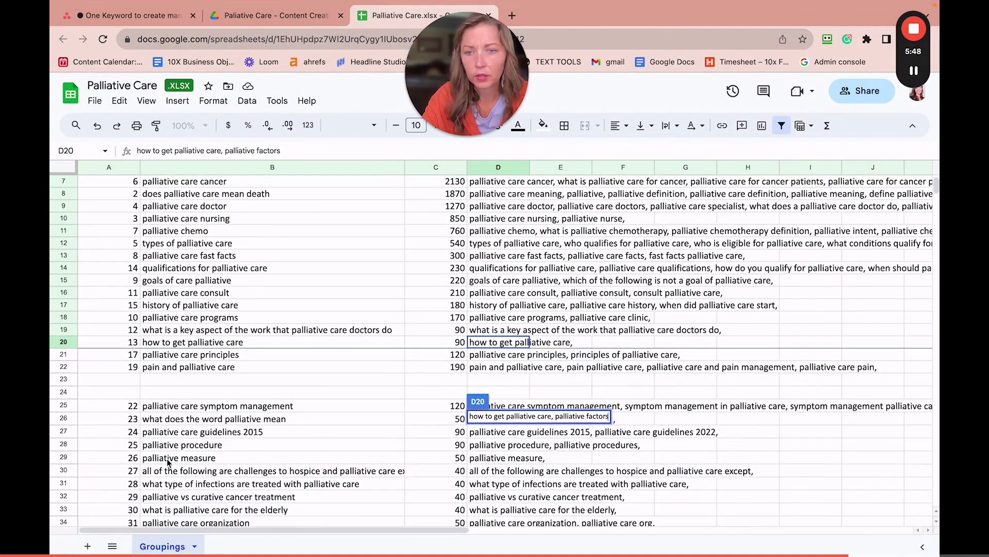
scroll(168, 462, down, 4)
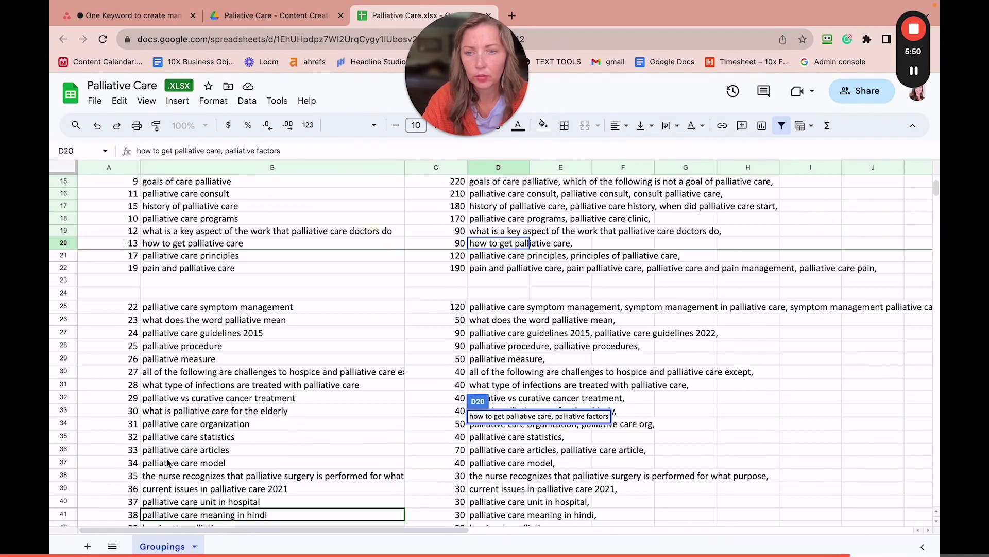
key(Escape)
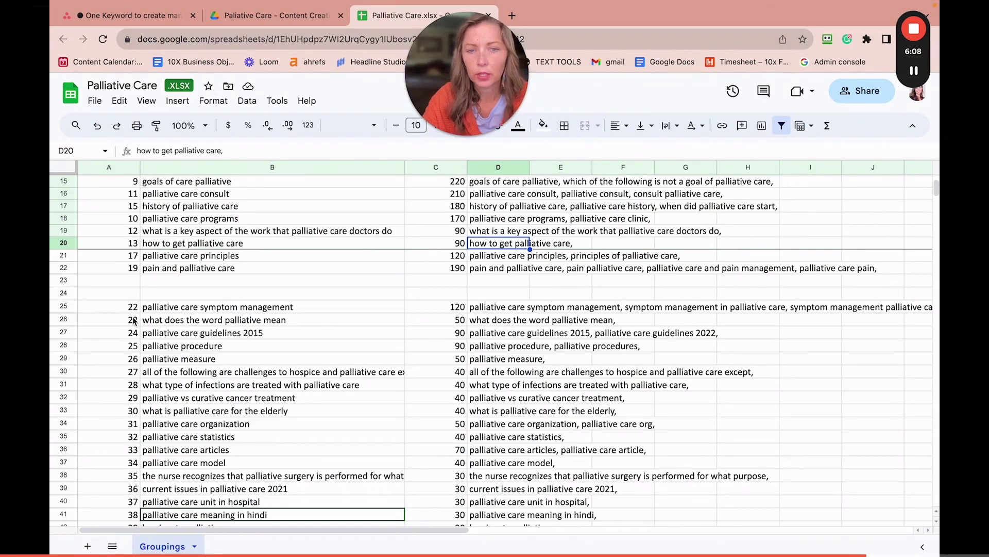
Clear the contents of rows 26 to 58, from "what does the word palliative mean" through "home palliative care cancer patients".
click(56, 319)
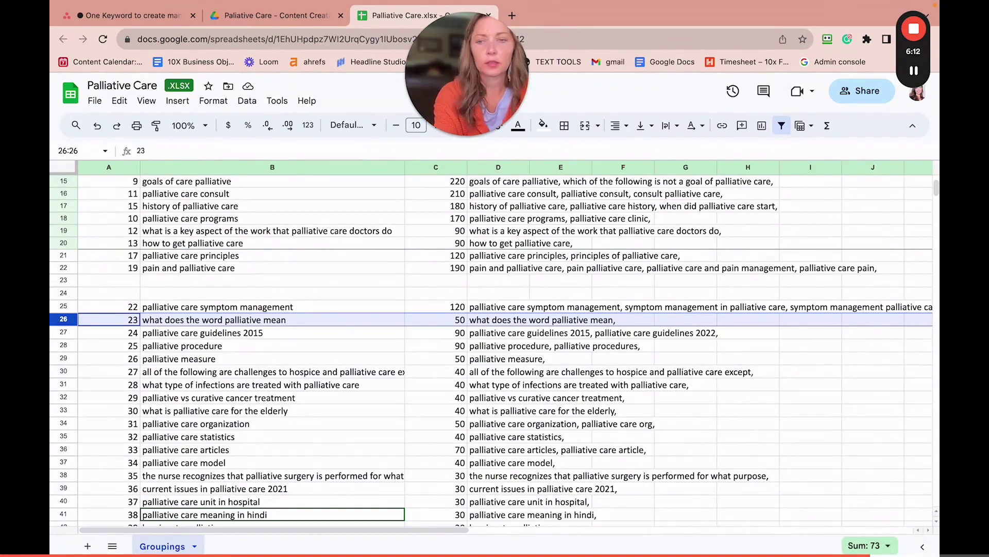
key(shift+Down)
key(shift+Down)
key(shift+Down)
key(shift+Down)
key(shift+Down)
key(shift+Down)
key(shift+Down)
key(shift+Down)
key(shift+Down)
key(shift+Down)
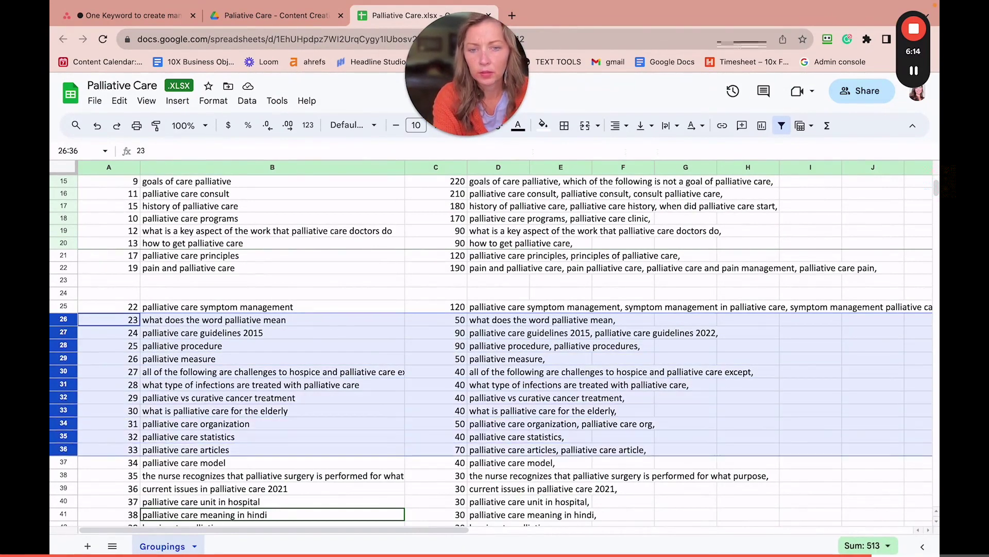
key(shift+Down)
key(shift+Down)
key(shift+Down)
key(shift+Down)
key(shift+Down)
key(shift+Down)
key(shift+Down)
key(shift+Down)
key(shift+Down)
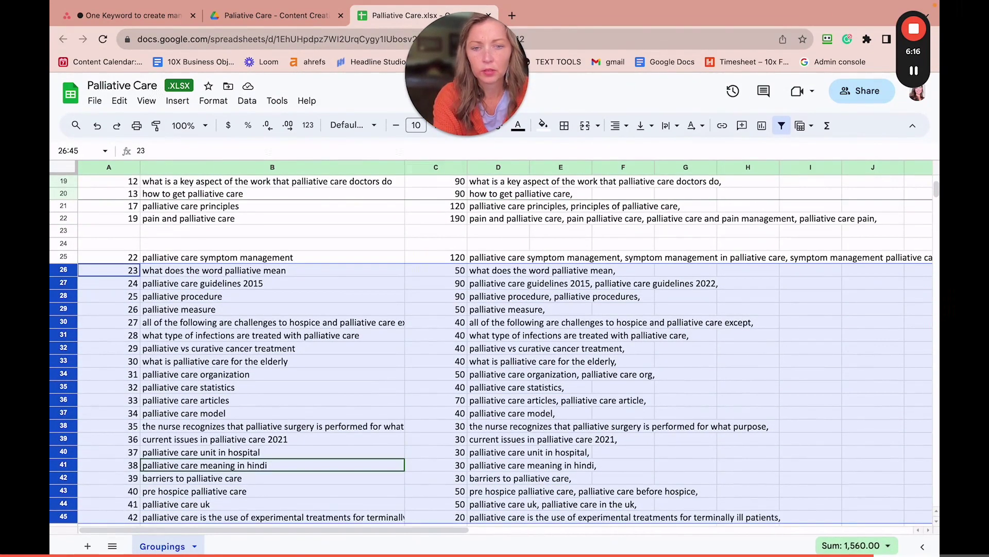
key(shift+Down)
key(shift+Down)
key(shift+Down)
key(shift+Down)
key(shift+Down)
key(shift+Down)
key(shift+Down)
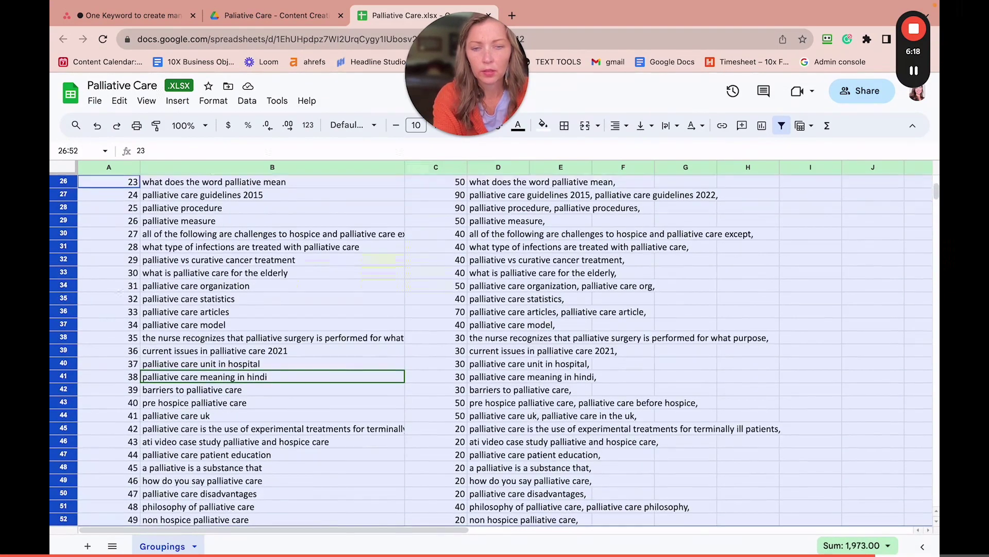
key(shift+Down)
key(shift+Down)
key(shift+Down)
key(shift+Down)
key(shift+Down)
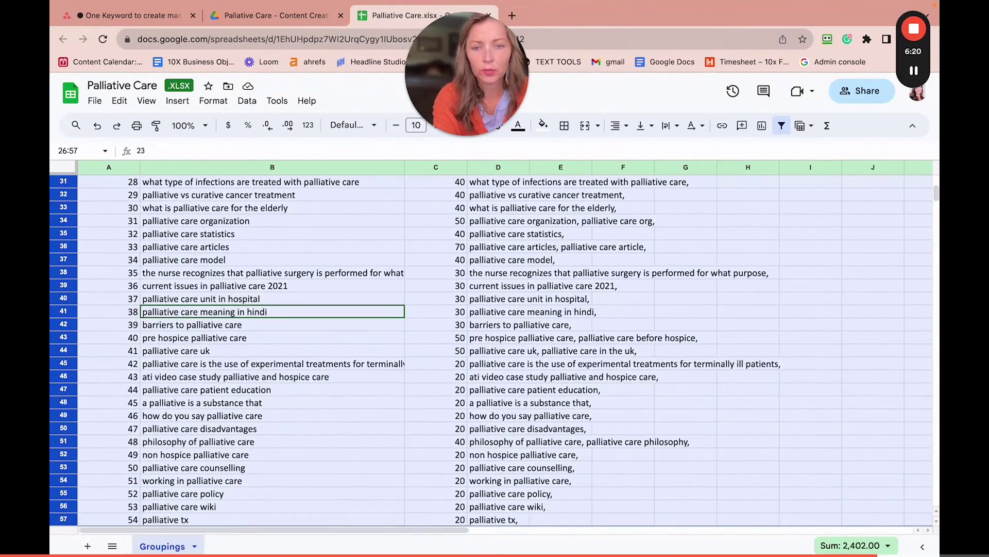
key(shift+Down)
key(shift+Down)
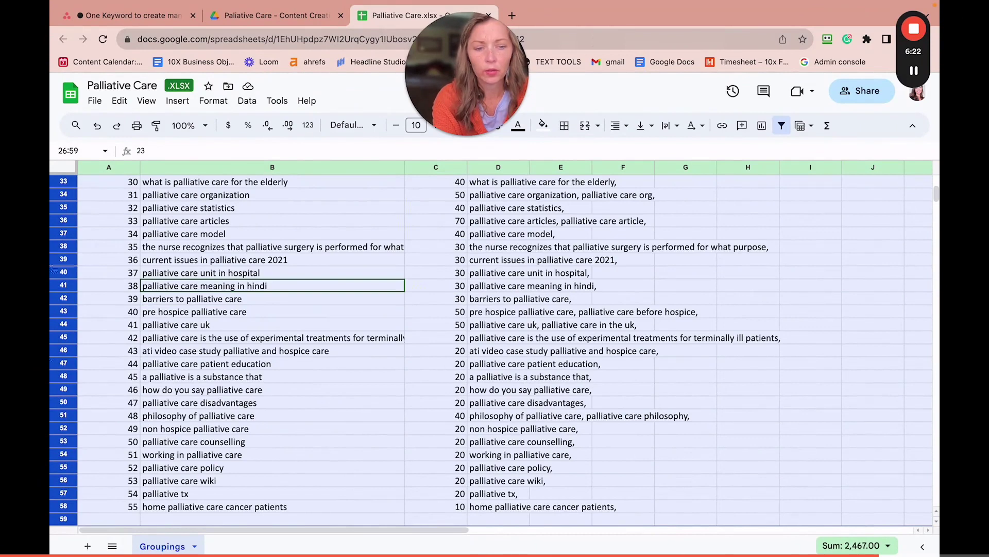
key(shift+Up)
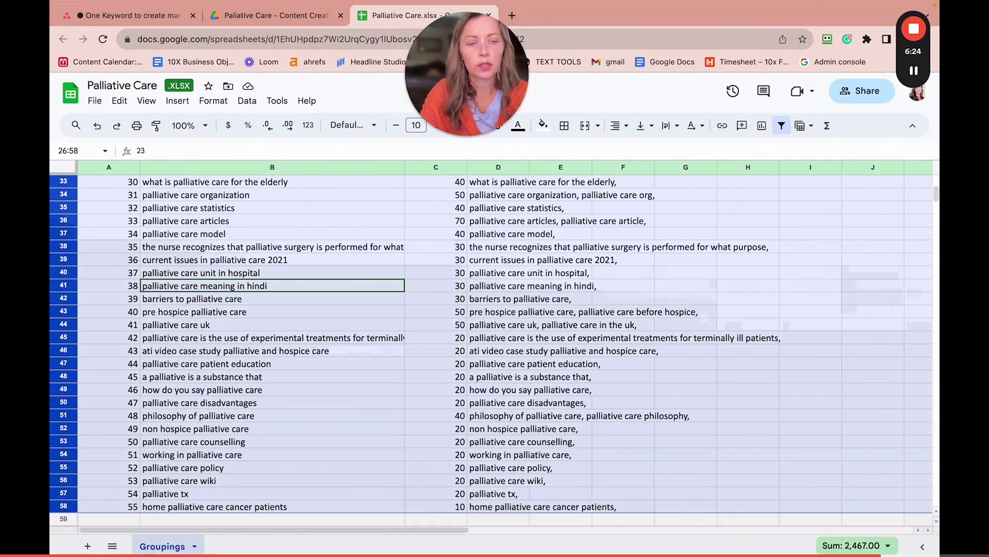
key(Delete)
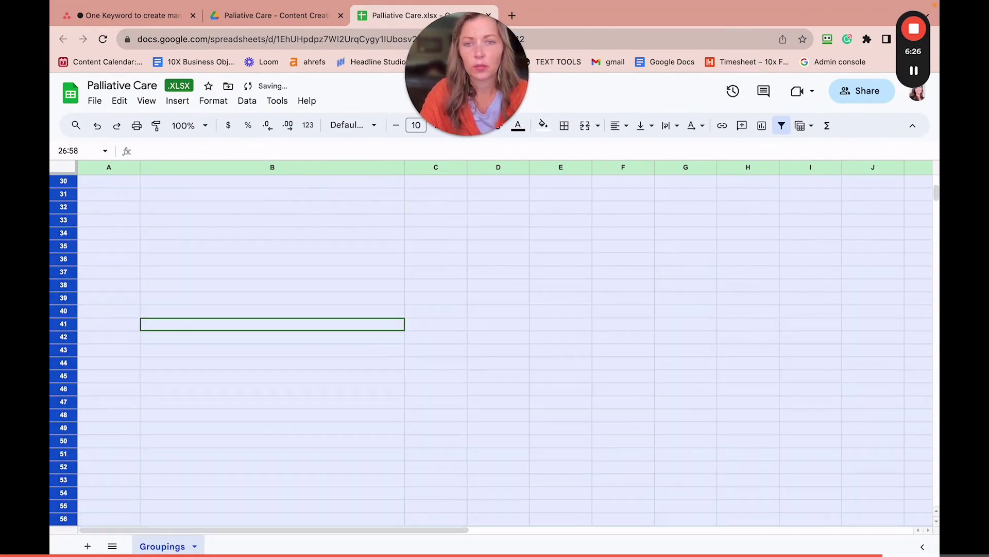
Delete the two blank rows between "pain and palliative care" and "palliative care symptom management".
scroll(55, 322, up, 4)
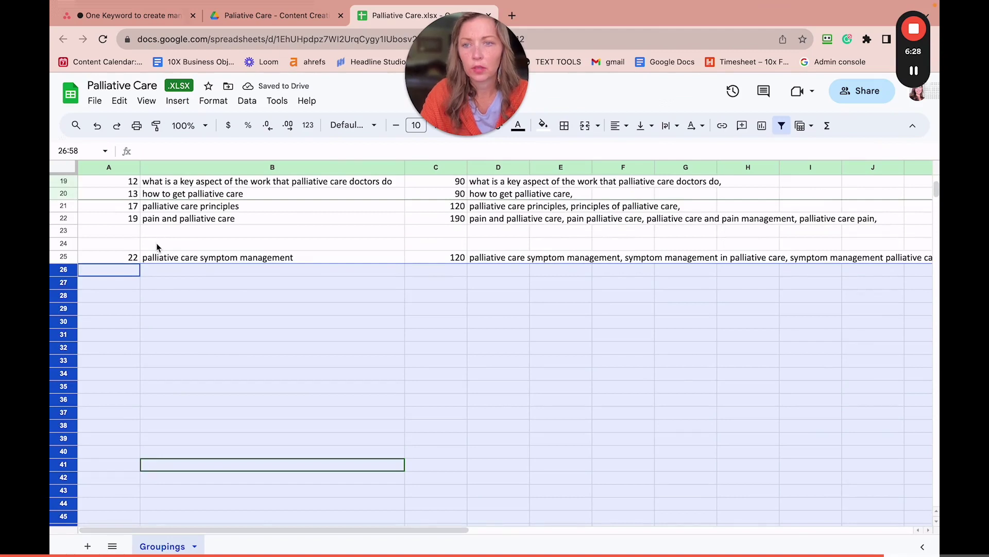
click(156, 243)
scroll(156, 242, up, 2)
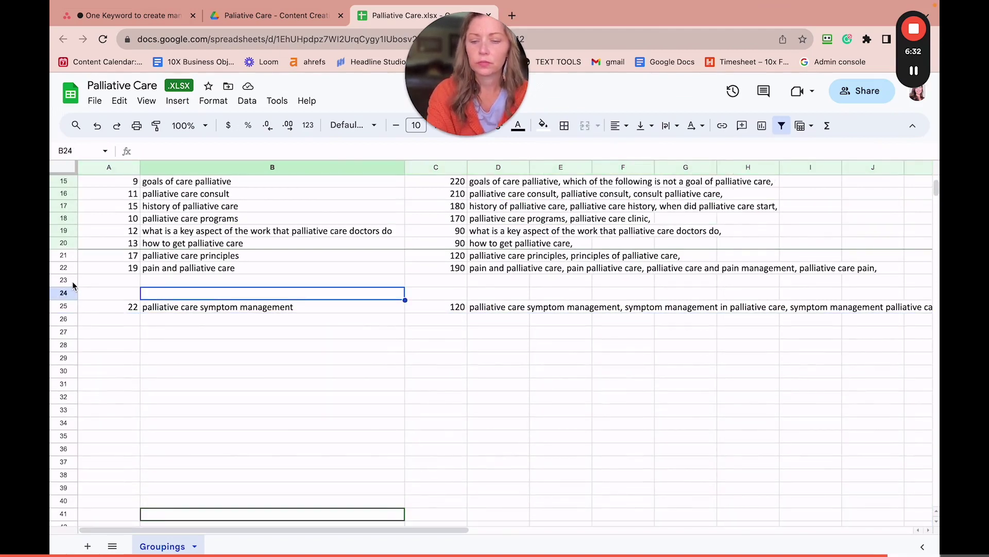
right_click(72, 282)
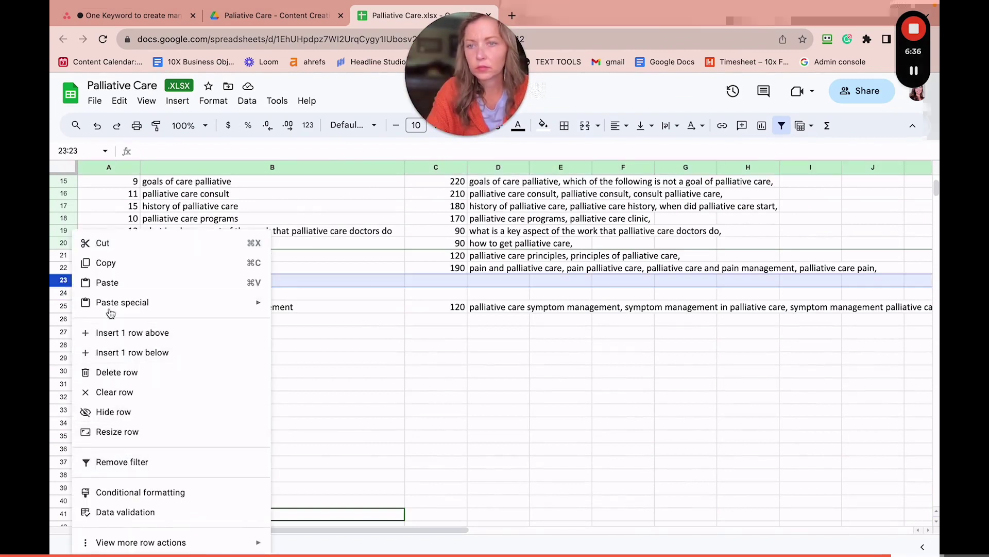
click(118, 372)
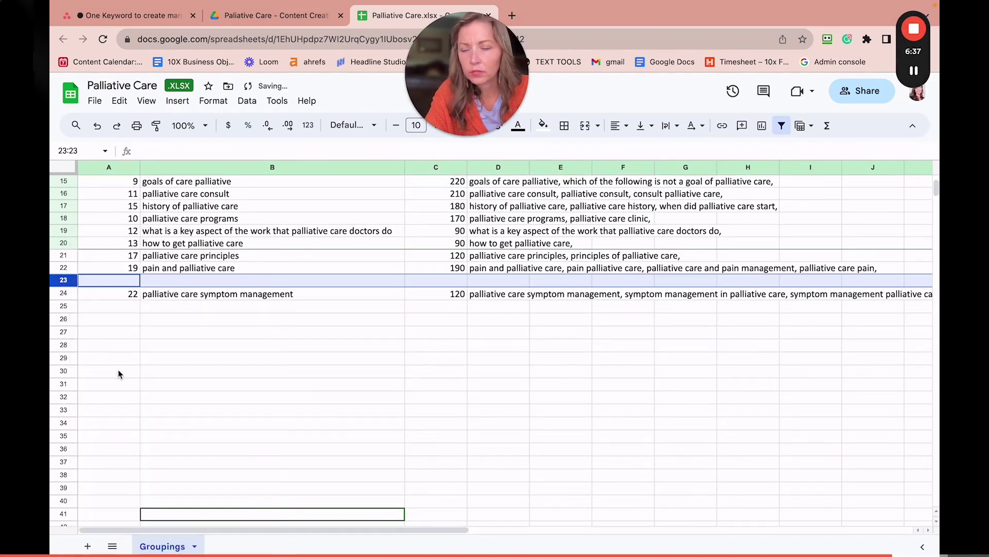
right_click(67, 281)
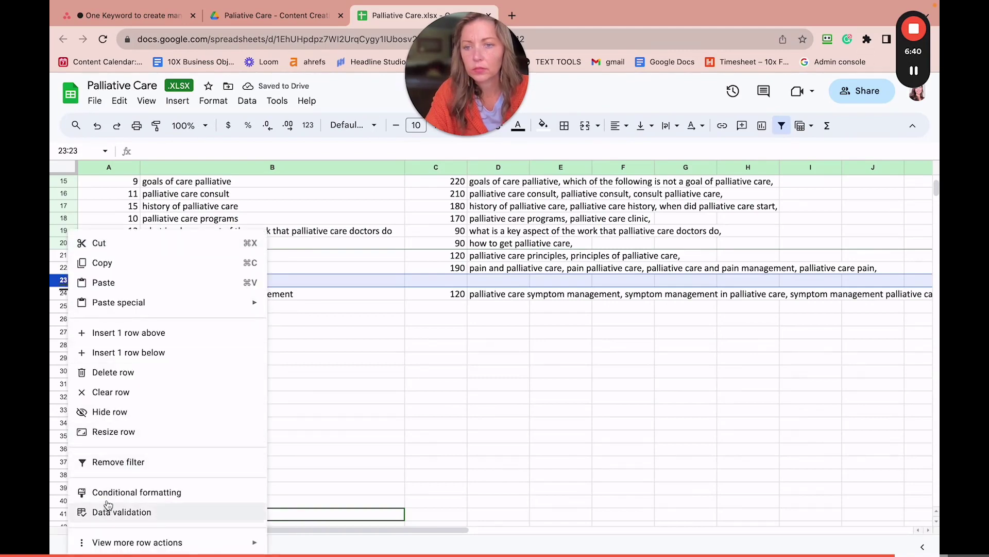
click(103, 372)
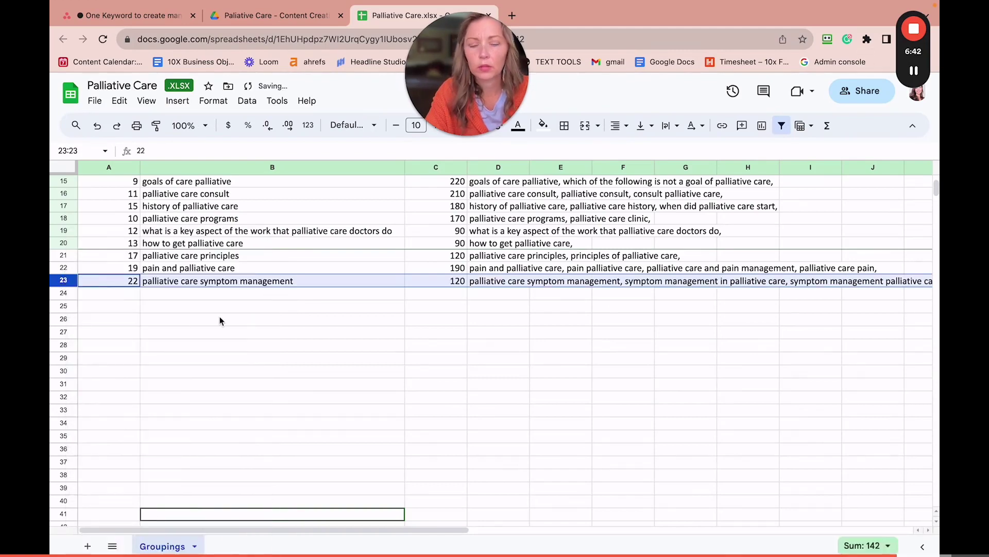
scroll(220, 321, up, 4)
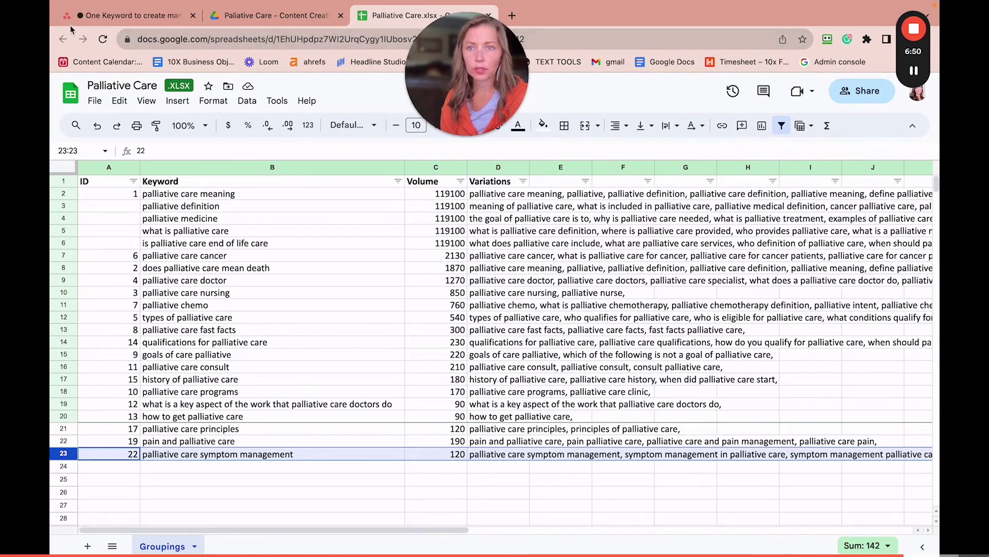
Review the subtasks of the keyword variations breakdown task in Asana, then return to the Palliative Care sheet and its first Volume value.
click(117, 23)
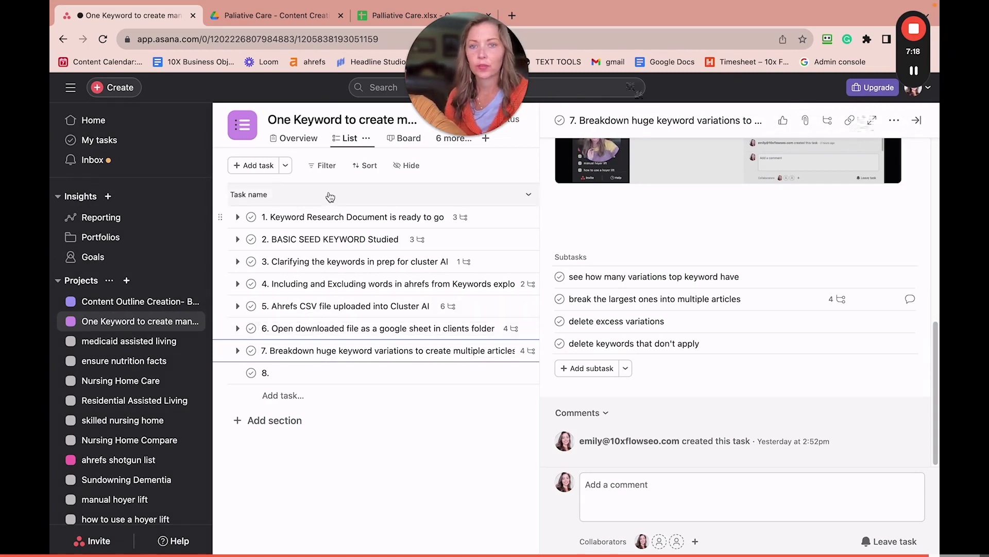
drag(476, 88, 467, 55)
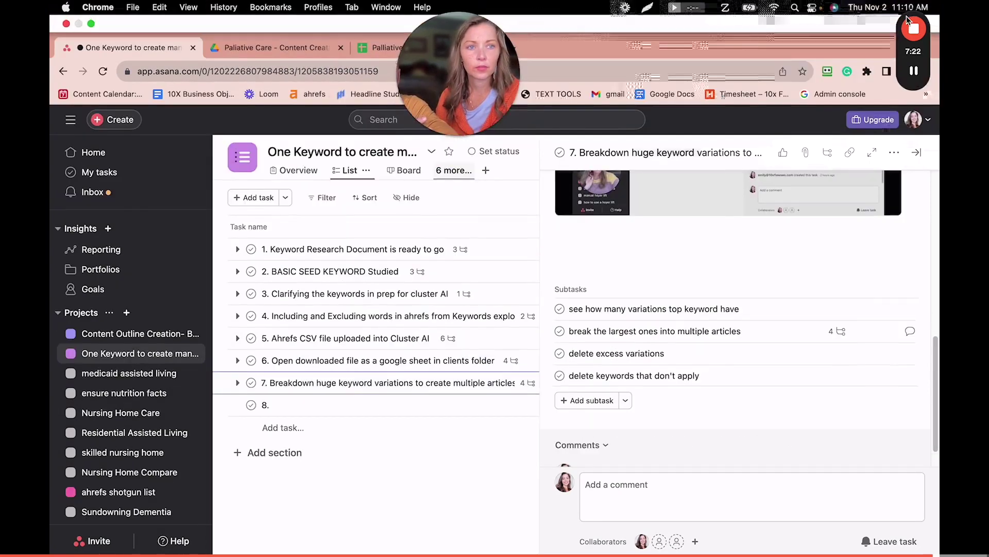
mouse_move(916, 32)
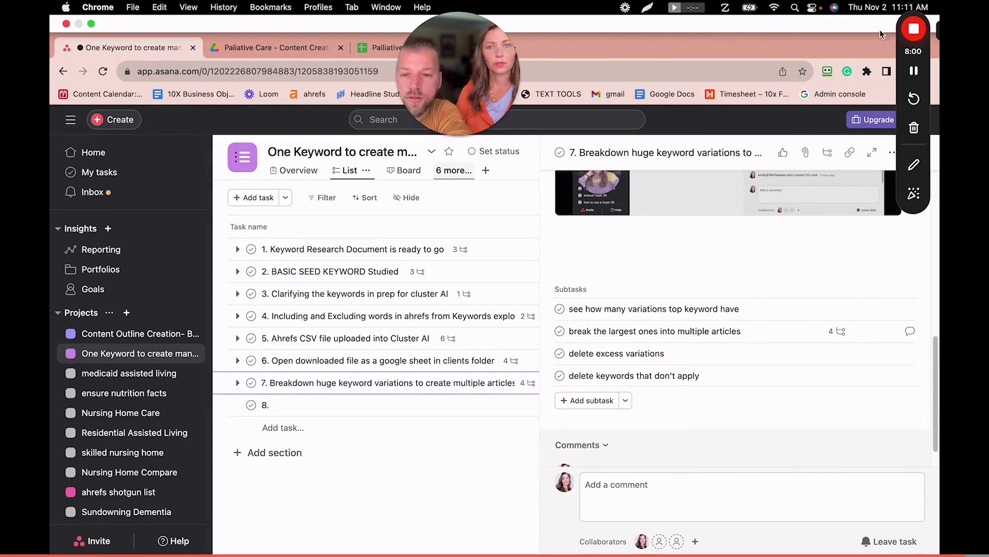
click(373, 49)
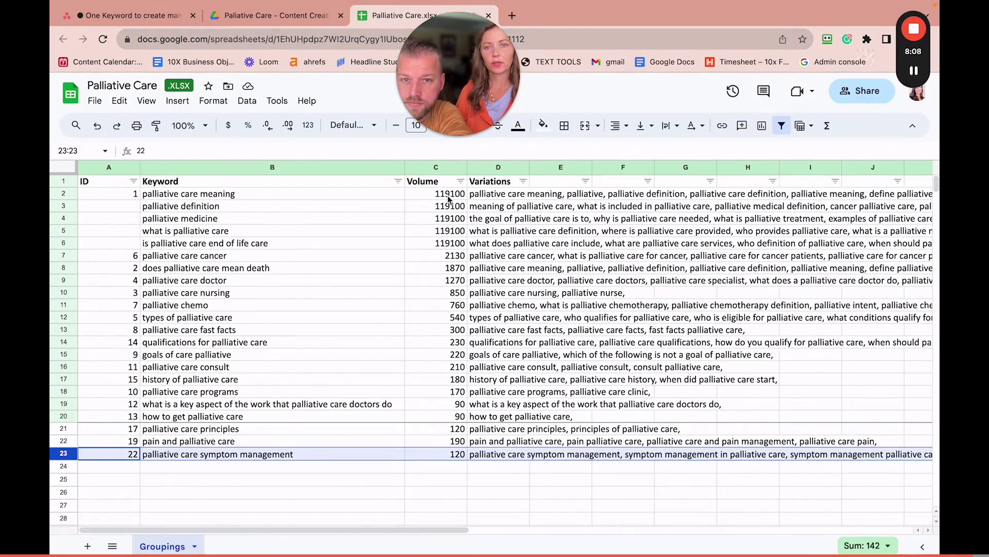
click(448, 195)
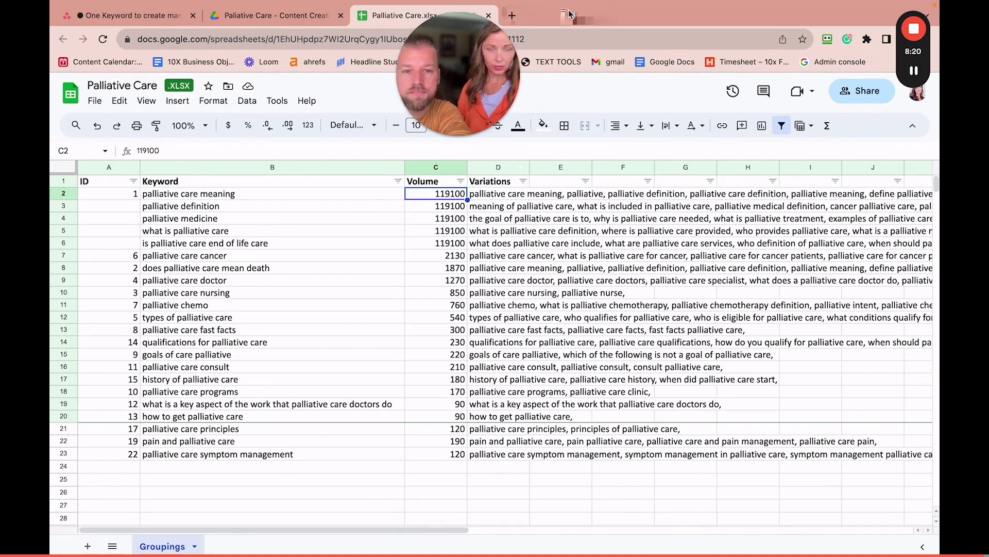
mouse_move(496, 54)
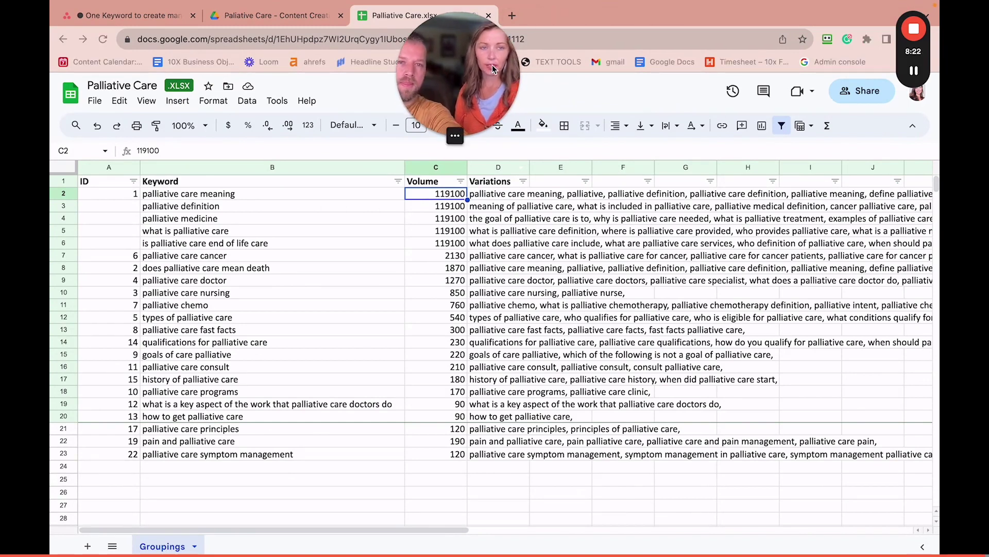